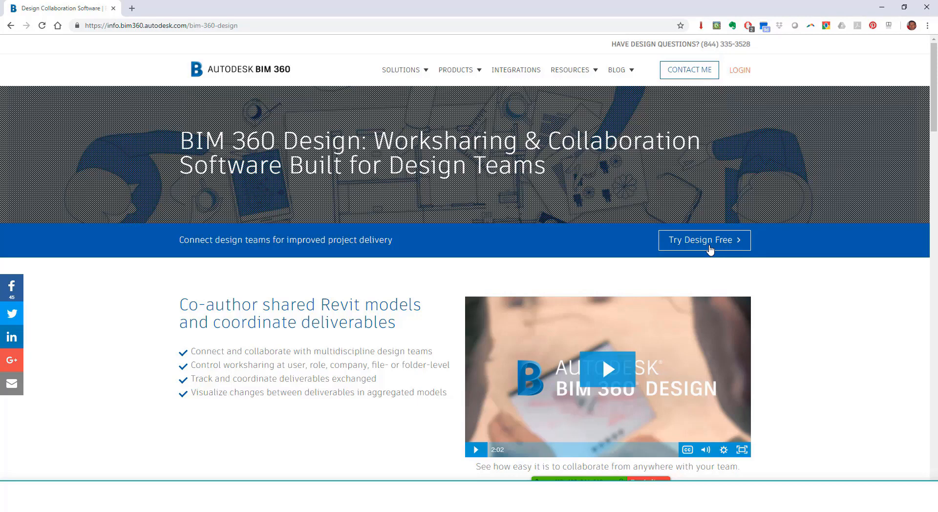
Fill in and submit the BIM 360 Design free-trial registration form
left_click(711, 250)
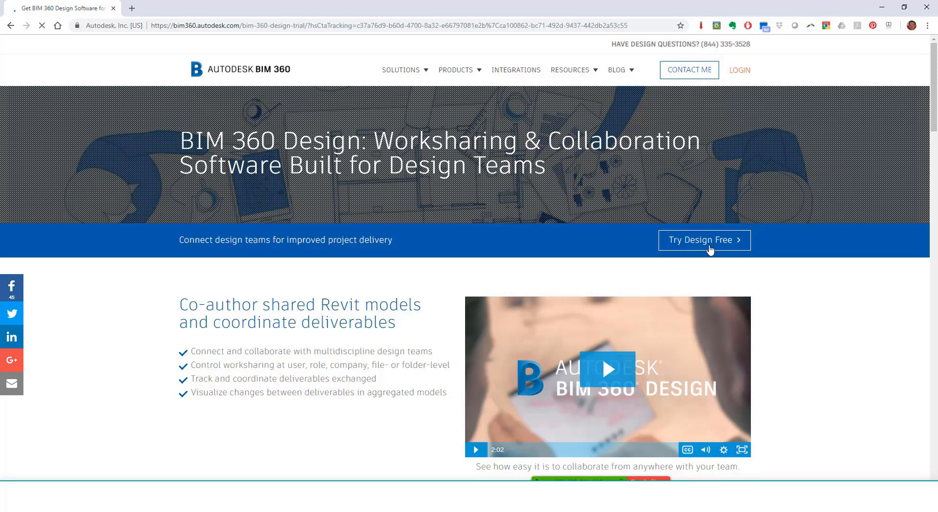
scroll(502, 279, "down", 3)
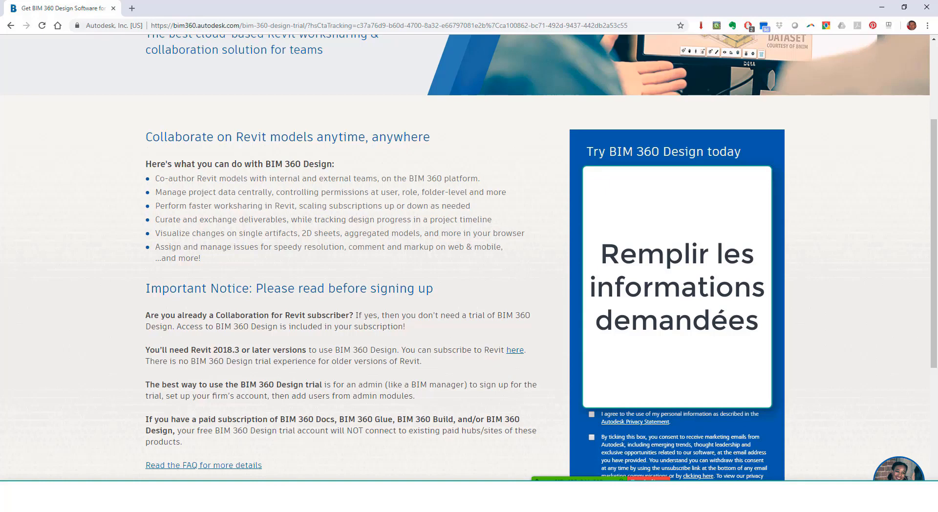
scroll(617, 410, "down", 2)
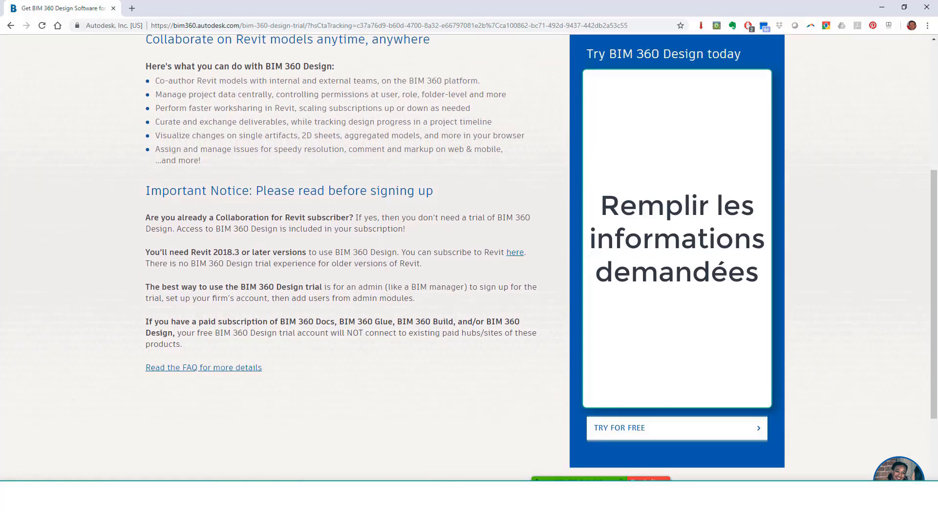
left_click(651, 430)
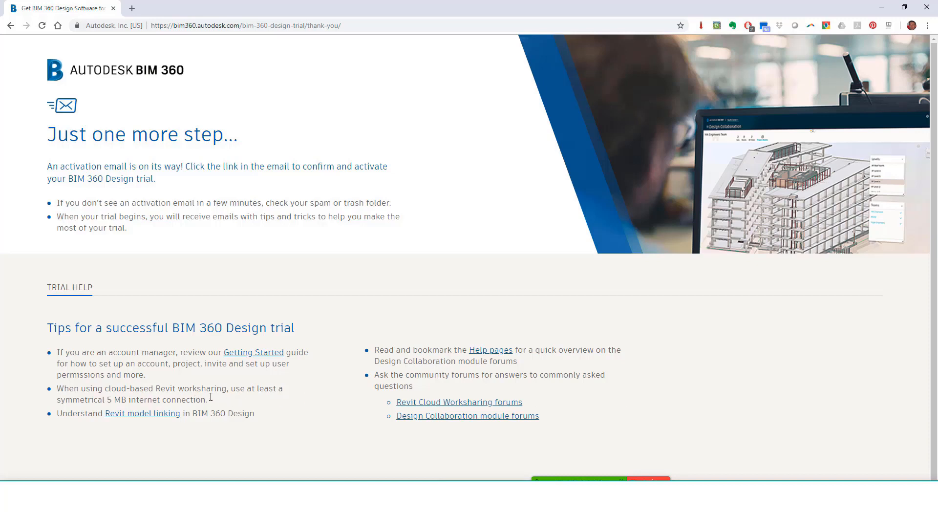
Activate the BIM 360 account from the Gmail activation email, then close Gmail
left_click(132, 9)
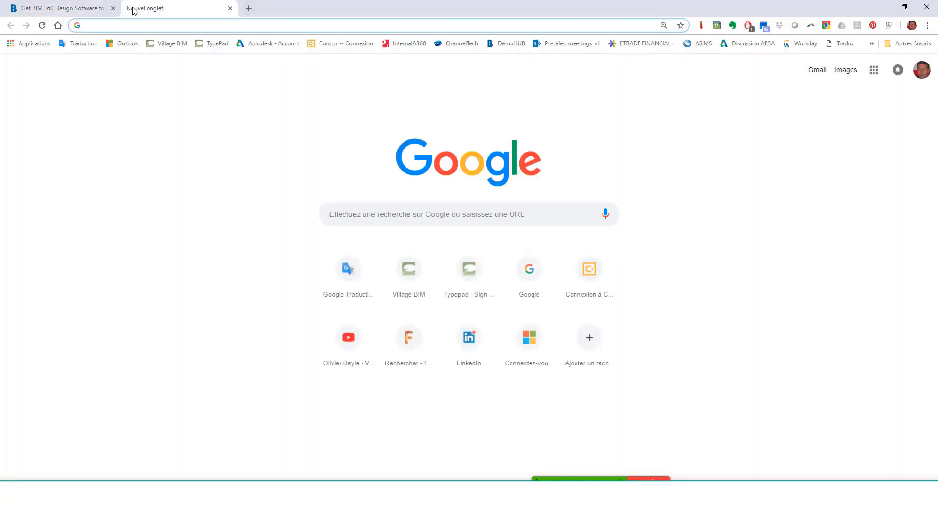
left_click(818, 71)
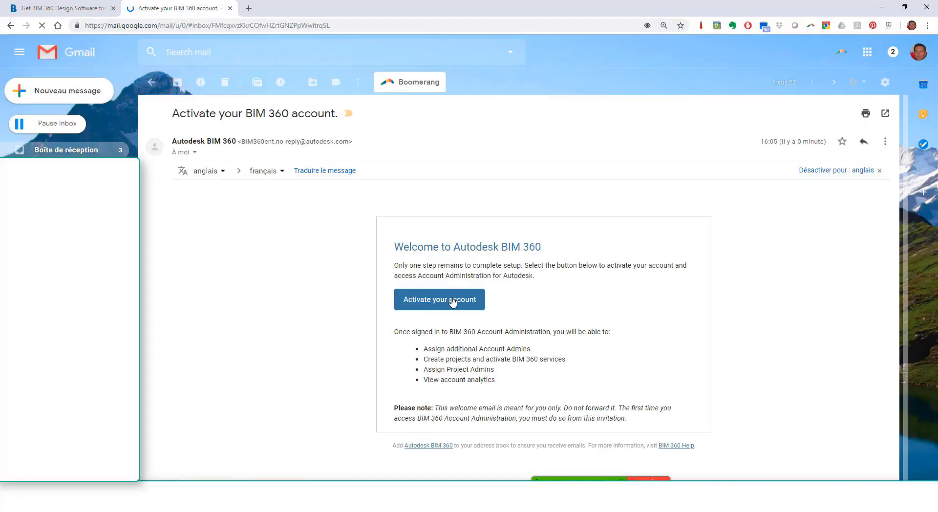
left_click(450, 311)
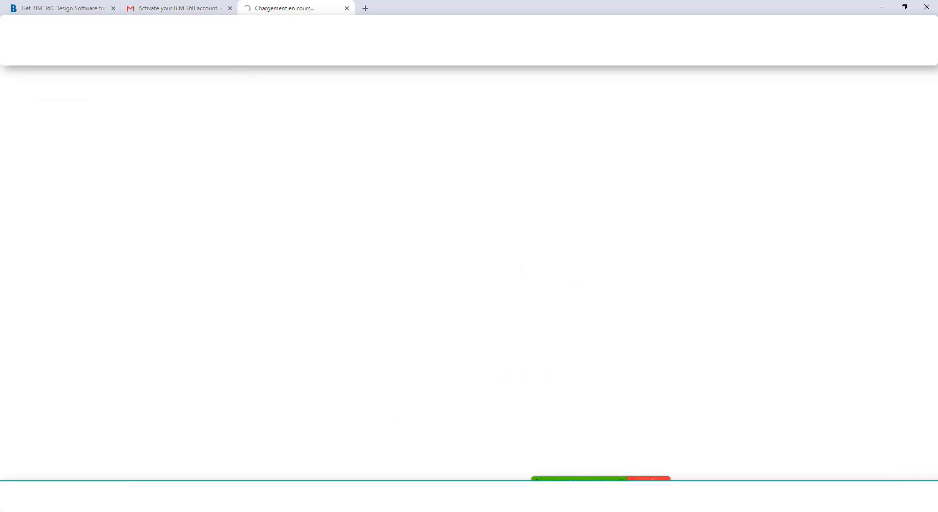
middle_click(176, 13)
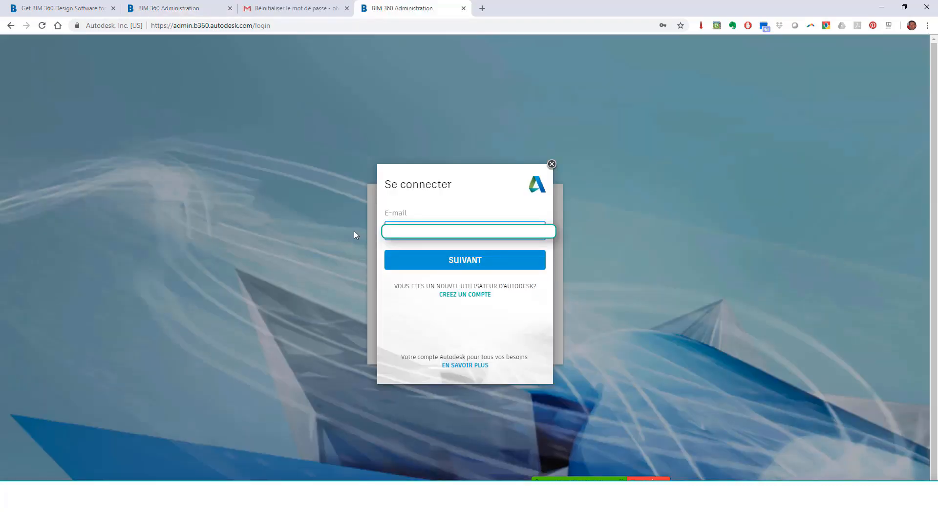
Sign in with Rester connecté ticked and accept the terms of use
left_click(450, 261)
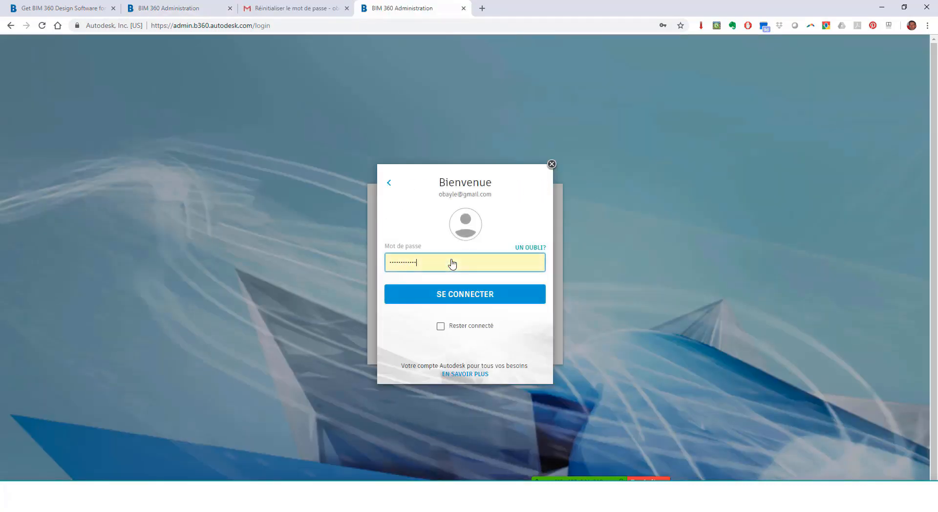
left_click(442, 326)
left_click(465, 296)
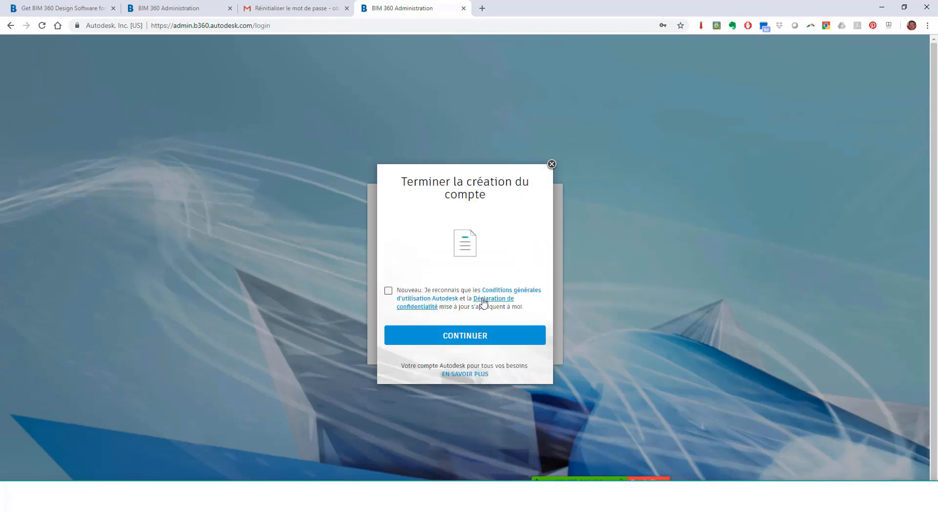
left_click(388, 291)
left_click(418, 339)
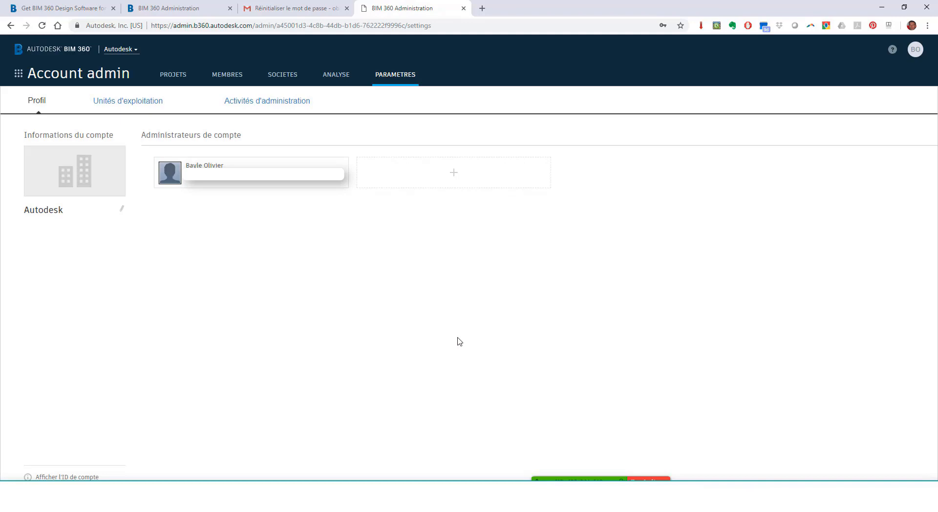
Look over the ANALYSE dashboard, then show the empty PROJETS directory
left_click(337, 75)
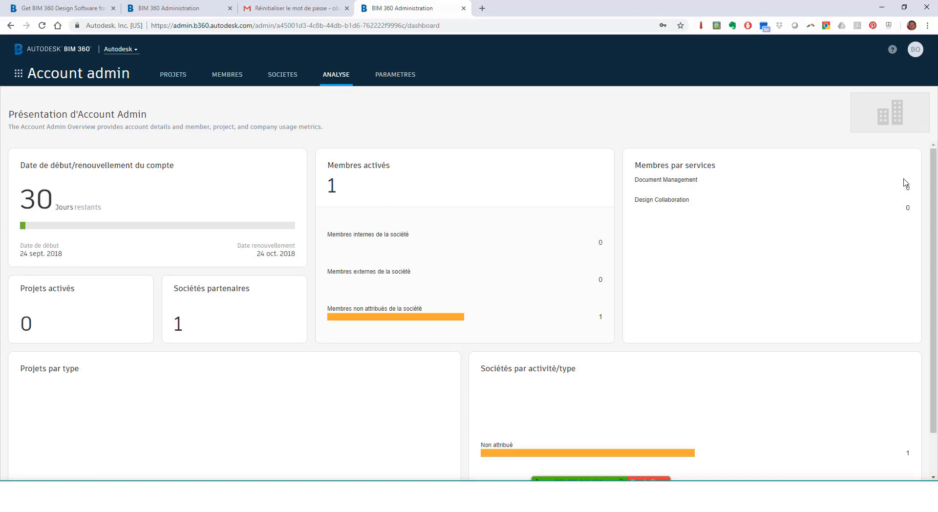
scroll(672, 359, "down", 1)
scroll(670, 353, "up", 1)
left_click(176, 75)
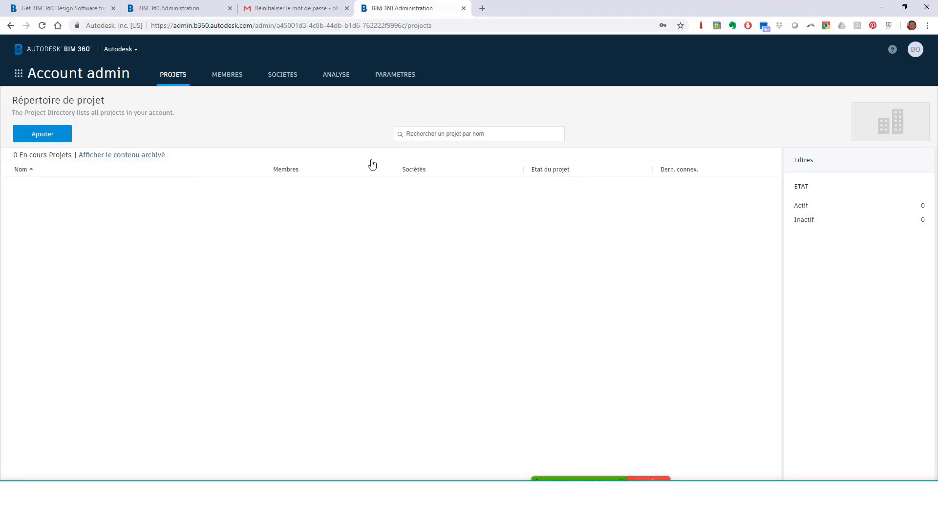
Add a new project named 'Village BIM 360 Design', correcting the misspelled name
left_click(50, 137)
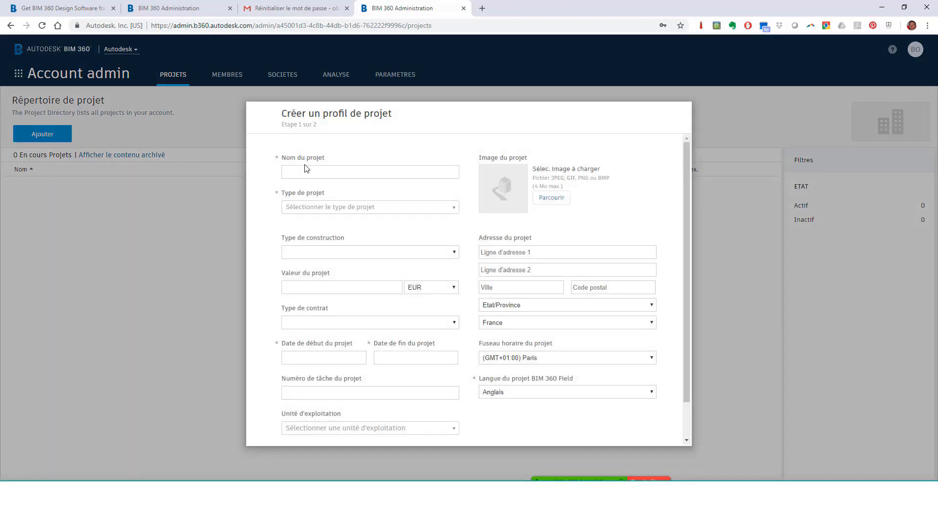
type("VillaegBIM Bim360 Design")
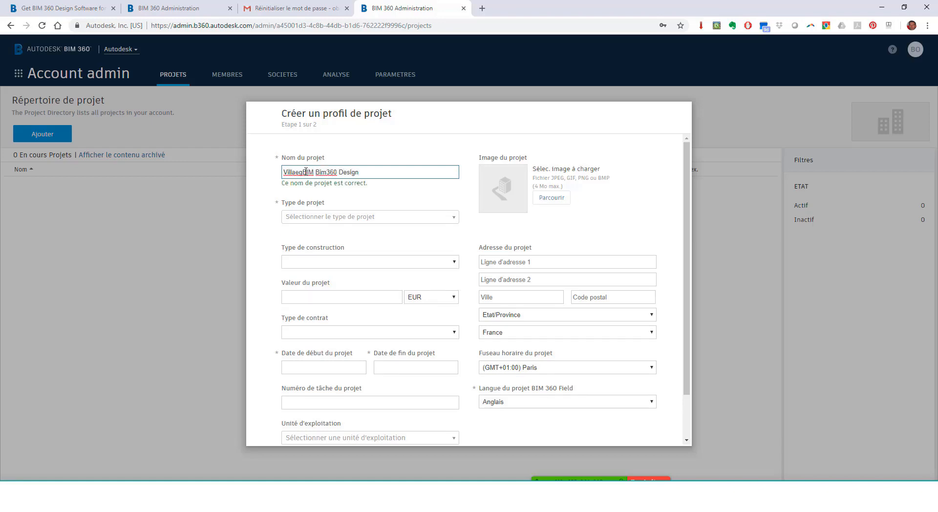
key("Tab")
left_click(302, 171)
left_click_drag(302, 172, 296, 172)
left_click_drag(363, 172, 188, 169)
type("Village BIM 360 Design")
Set Hôtel / Motel, Nouvelle construction, value 560000, contract Conception-Construction-Fonctionnement
left_click(318, 217)
left_click(316, 278)
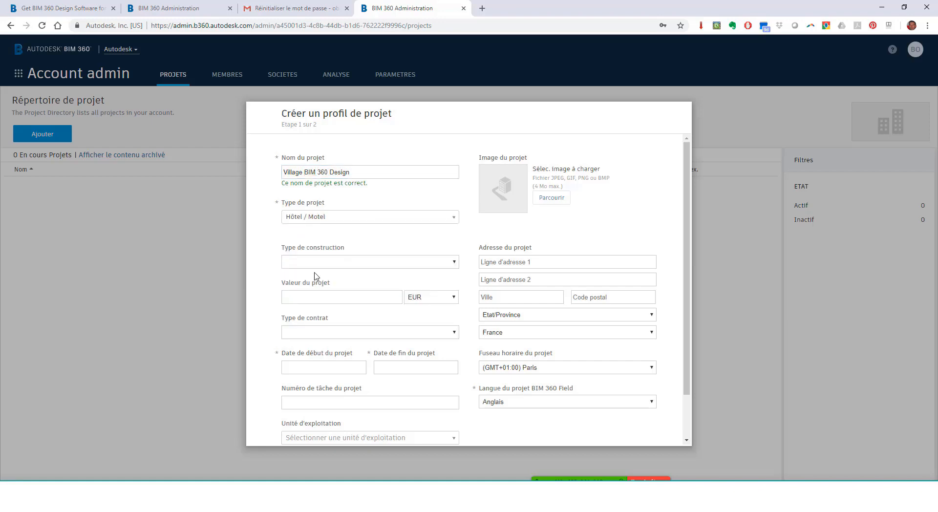
left_click(318, 263)
left_click(320, 281)
left_click(321, 298)
type("560000")
left_click(356, 336)
left_click(348, 386)
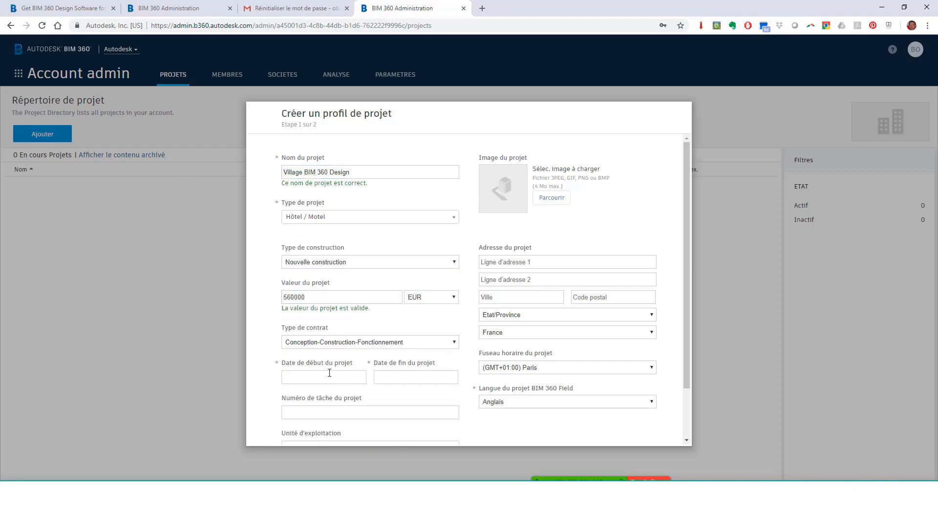
Set the project dates from 24 sept. 2018 to 01 sept. 2021
left_click(329, 376)
left_click(292, 472)
left_click(419, 378)
left_click(461, 396)
left_click(440, 426)
left_click(419, 426)
scroll(365, 361, "down", 2)
left_click(360, 352)
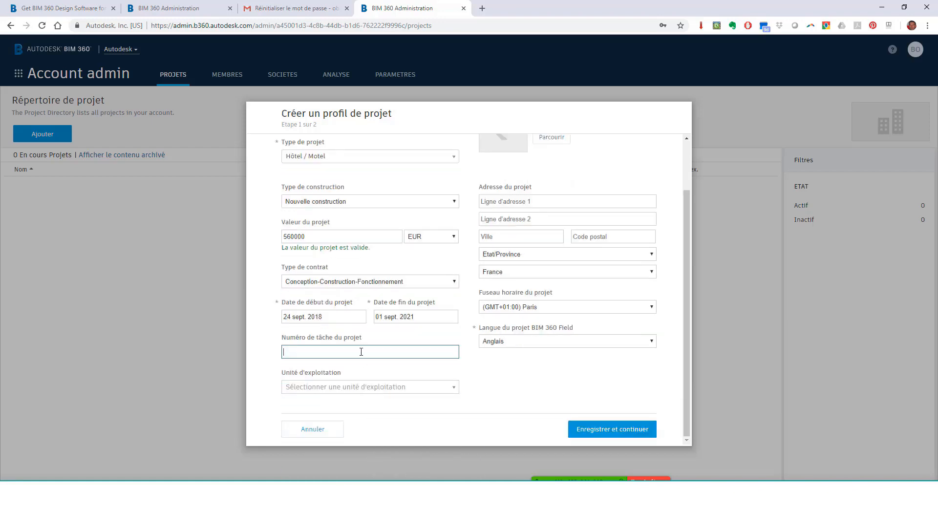
left_click(342, 383)
scroll(572, 235, "up", 2)
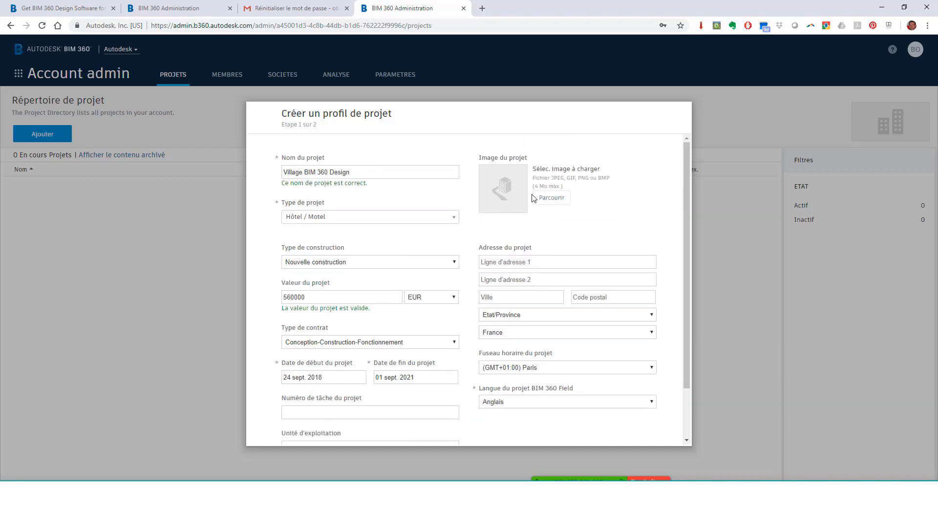
left_click(542, 265)
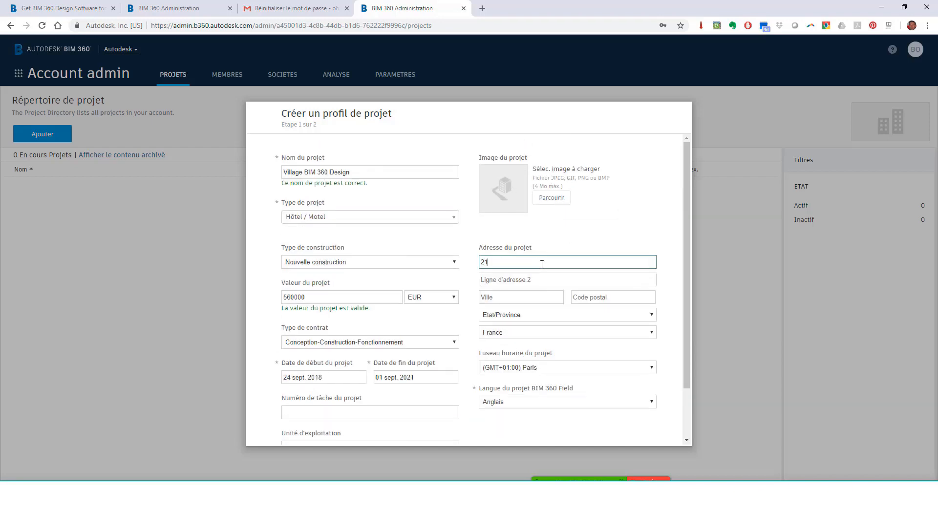
left_click(518, 297)
type("Paris")
left_click(607, 298)
type("75013")
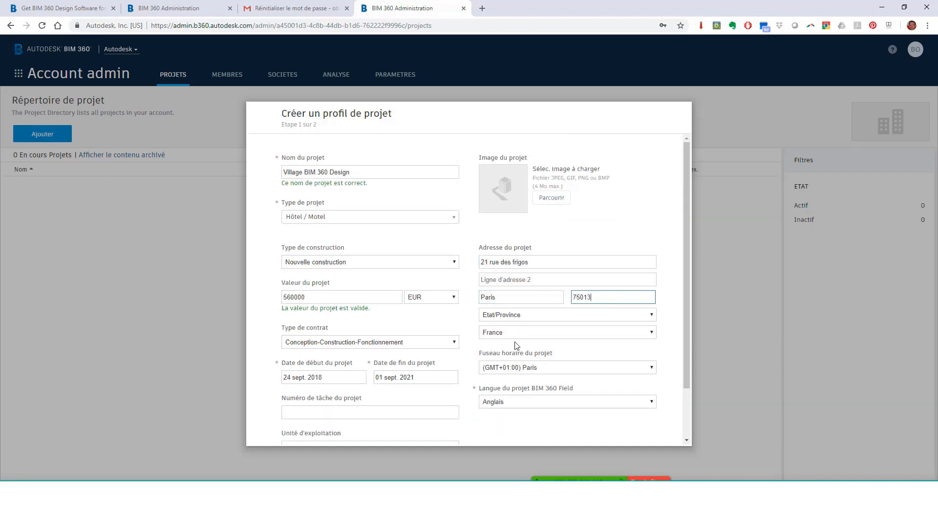
left_click(518, 402)
left_click(520, 426)
Save the project profile and begin activating Document Management
scroll(558, 317, "down", 2)
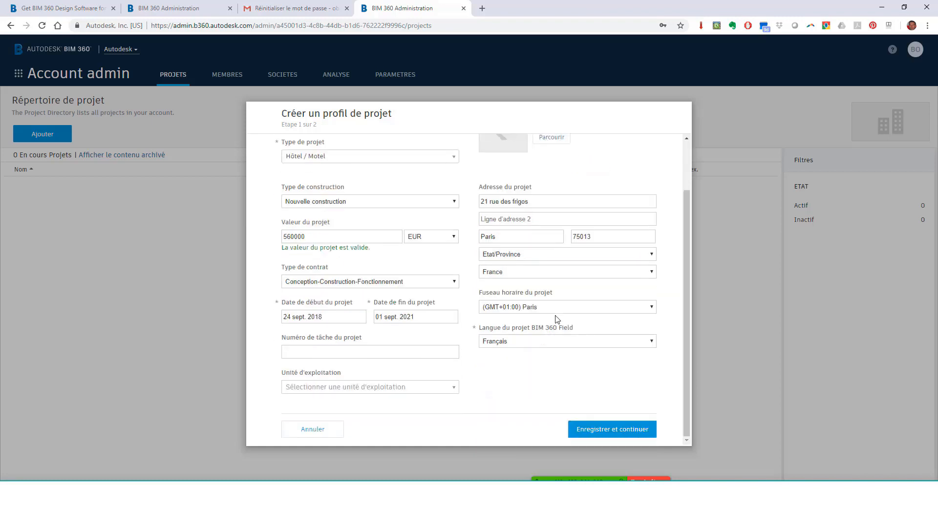
left_click(627, 432)
left_click(640, 193)
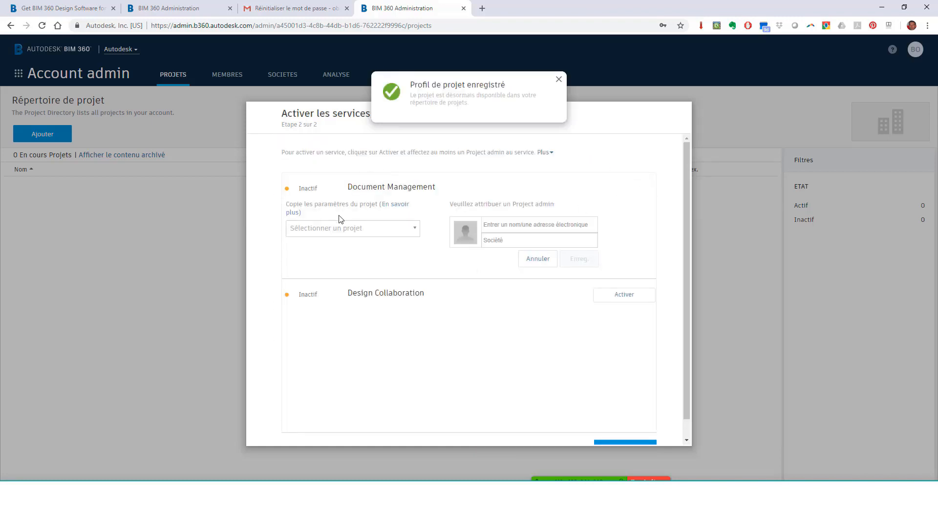
Assign the project admin's e-mail as Document Management admin and save
left_click(524, 225)
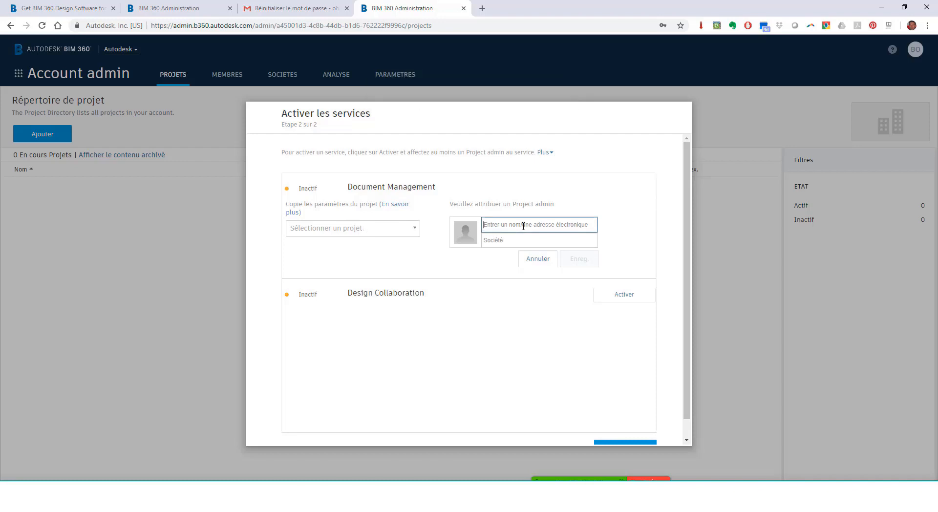
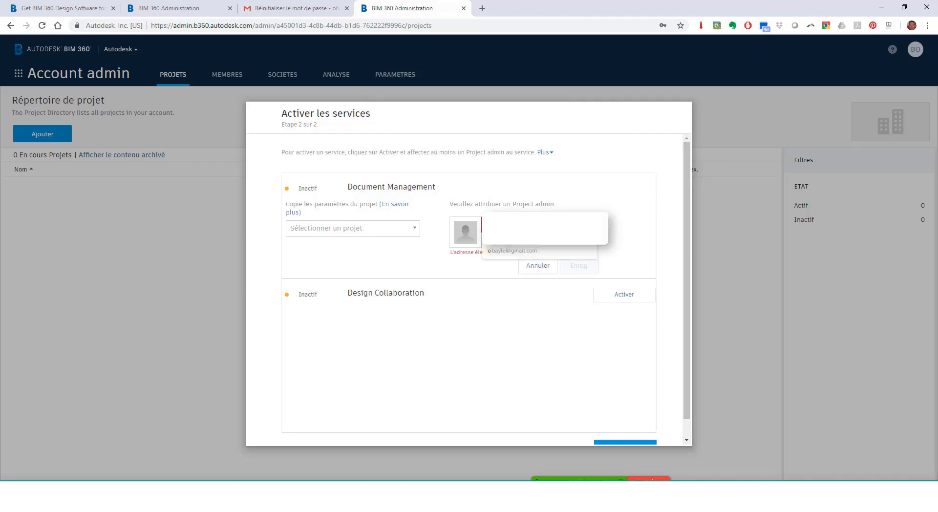
key("Return")
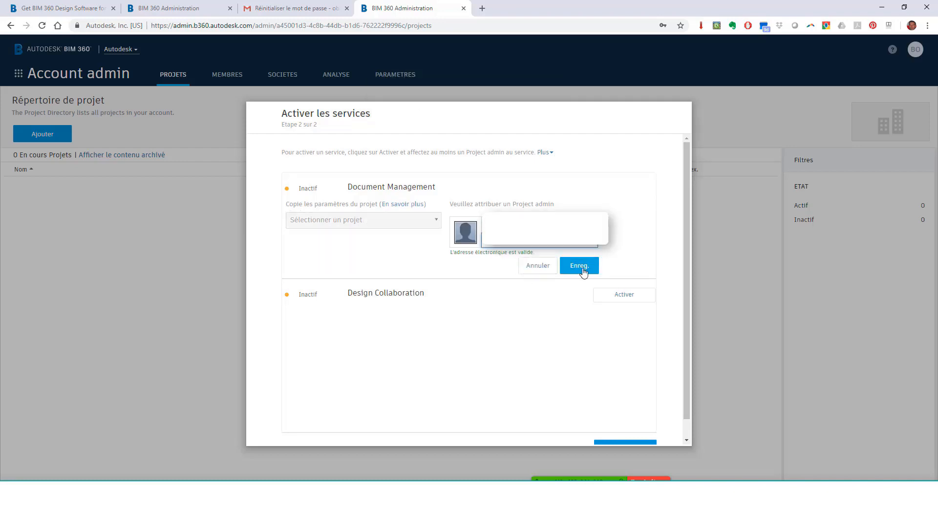
left_click(582, 268)
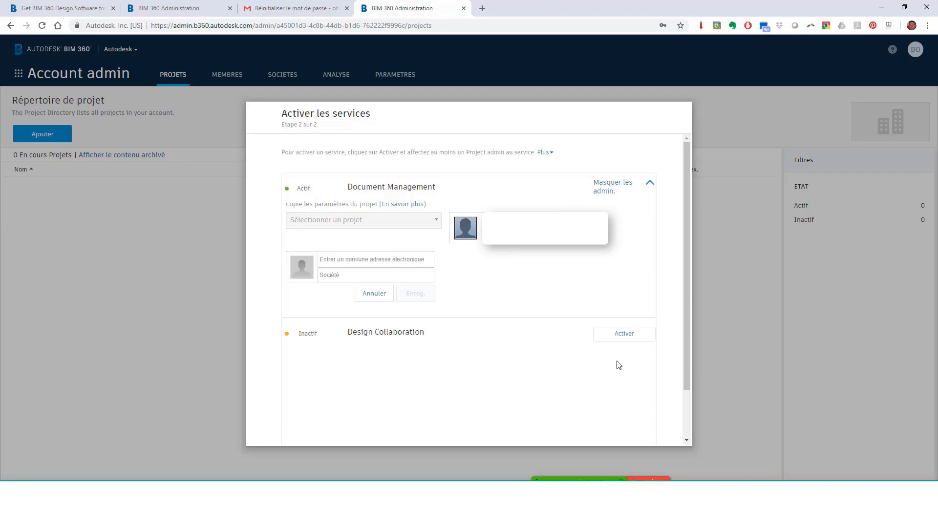
Activate Design Collaboration with the same project admin and finish service activation
left_click(611, 337)
left_click(376, 358)
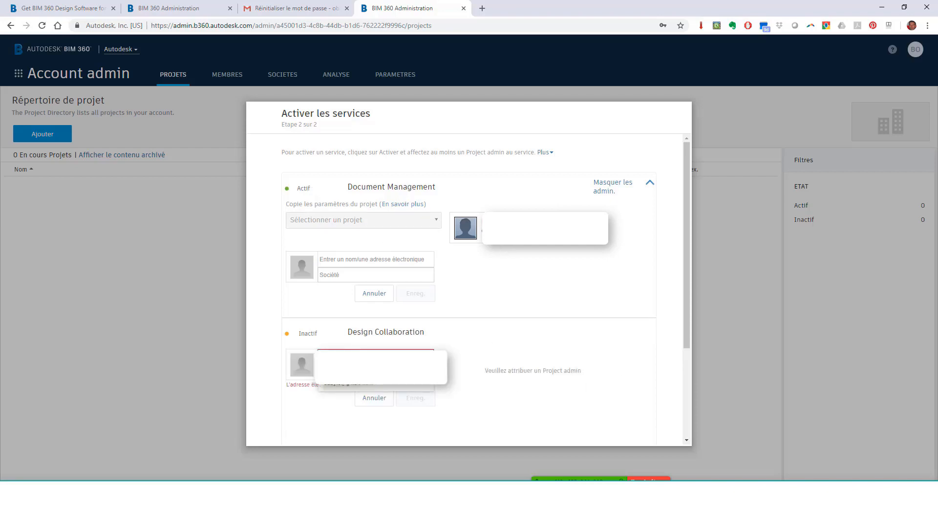
key("Return")
left_click(432, 398)
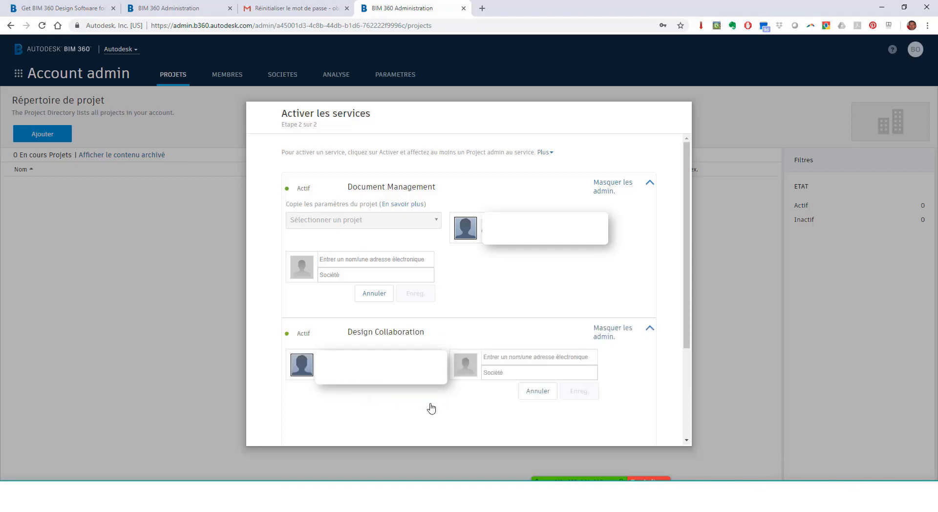
scroll(616, 371, "down", 3)
left_click(627, 429)
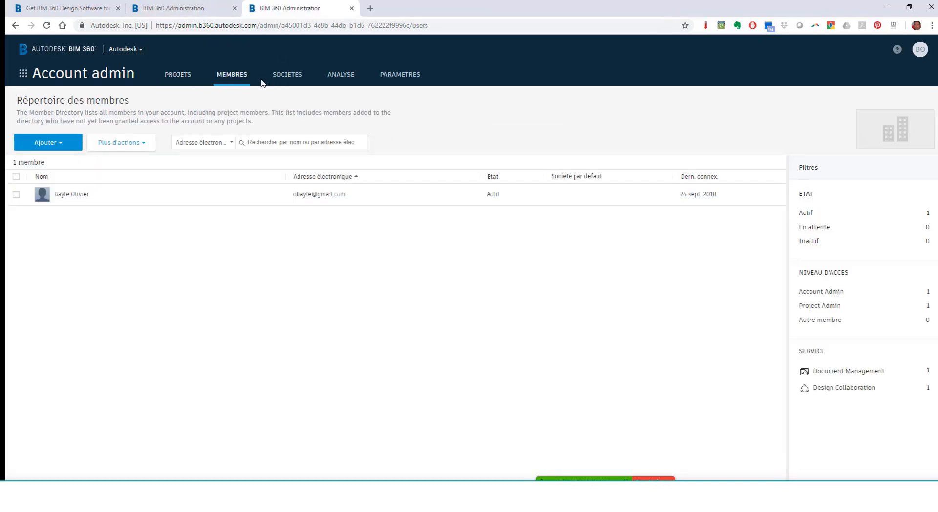
Create the company Village BIM with the Architecture activity type
left_click(289, 77)
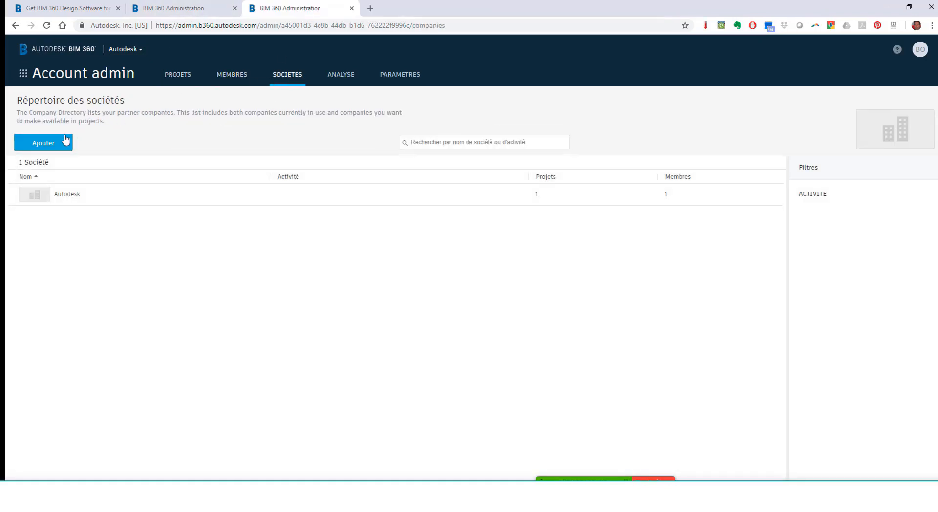
left_click(43, 142)
left_click(292, 182)
type("Village BIM")
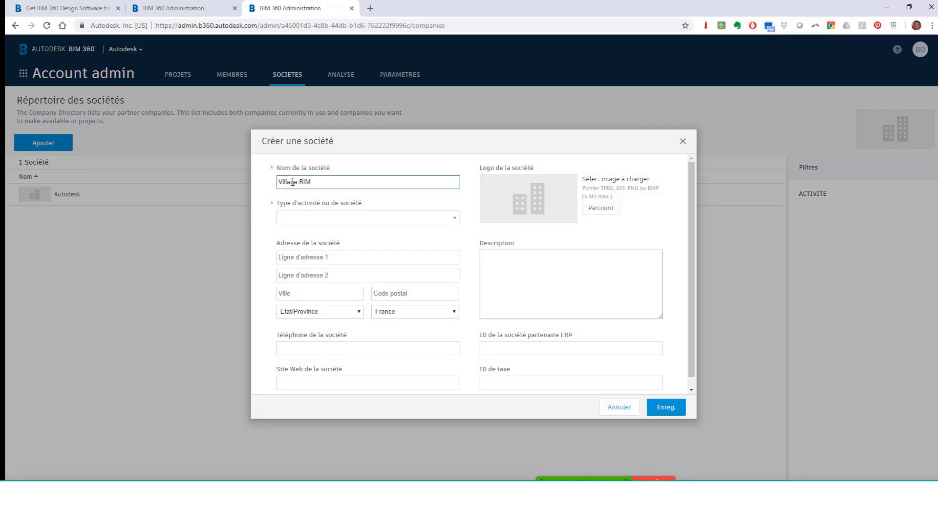
left_click(305, 218)
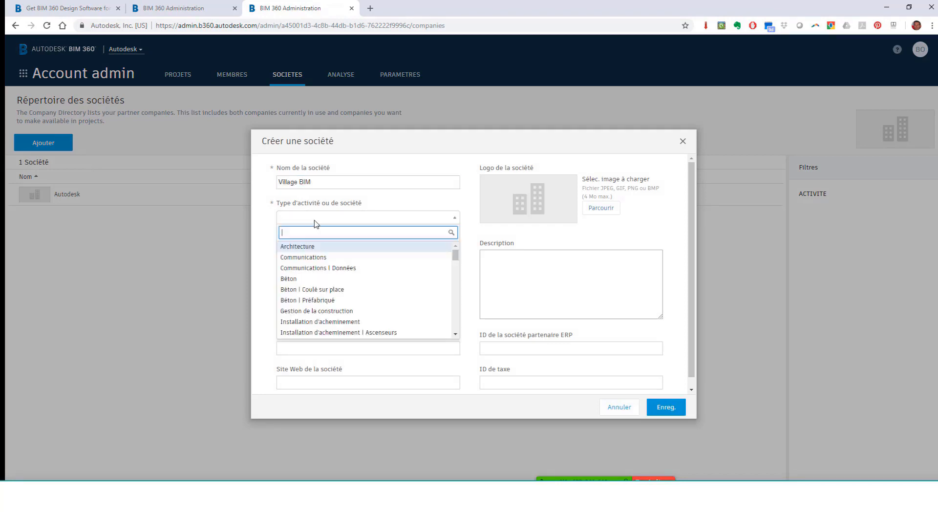
left_click(313, 245)
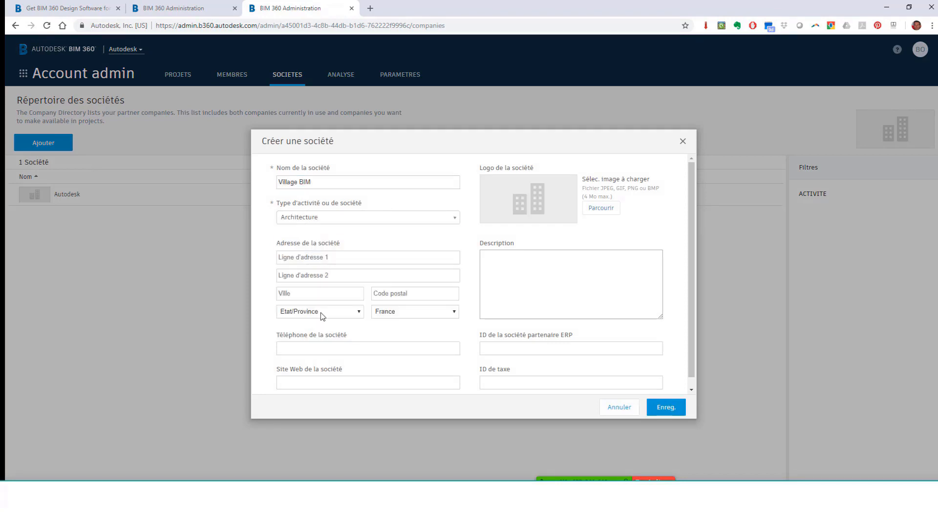
left_click(663, 407)
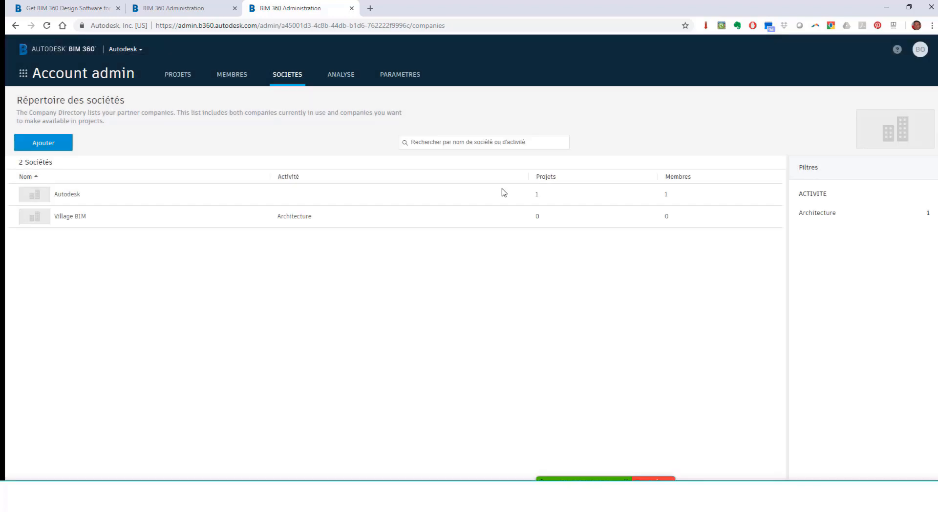
Add a new member from company Village BIM with the Architecte role
left_click(233, 75)
left_click(47, 142)
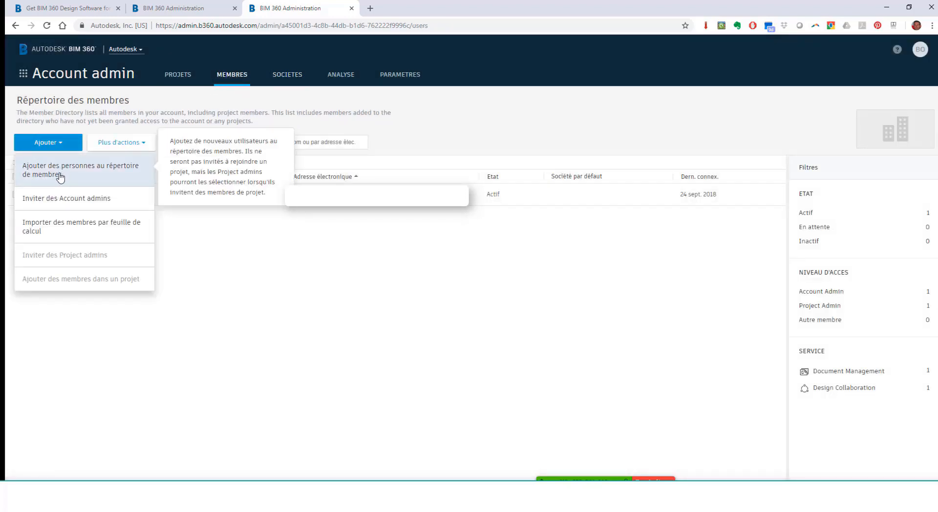
left_click(58, 176)
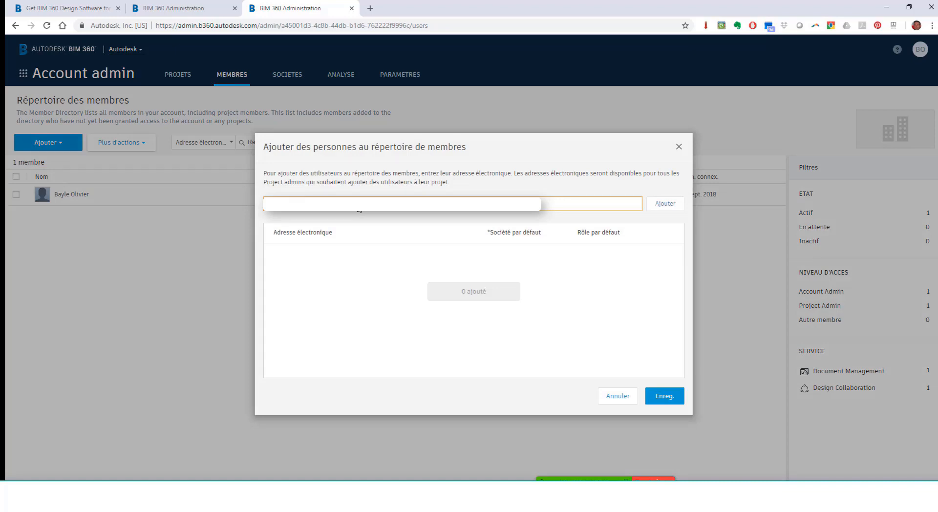
left_click(652, 206)
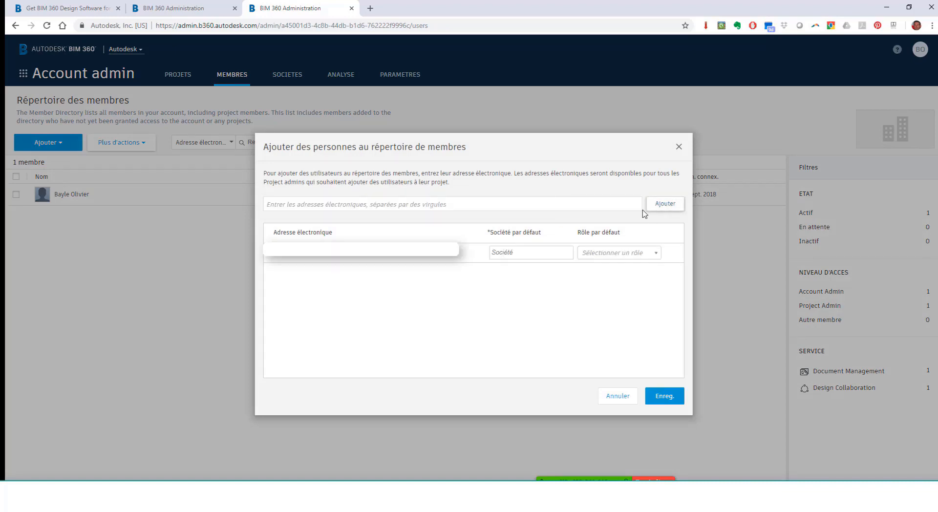
left_click(537, 252)
type("v")
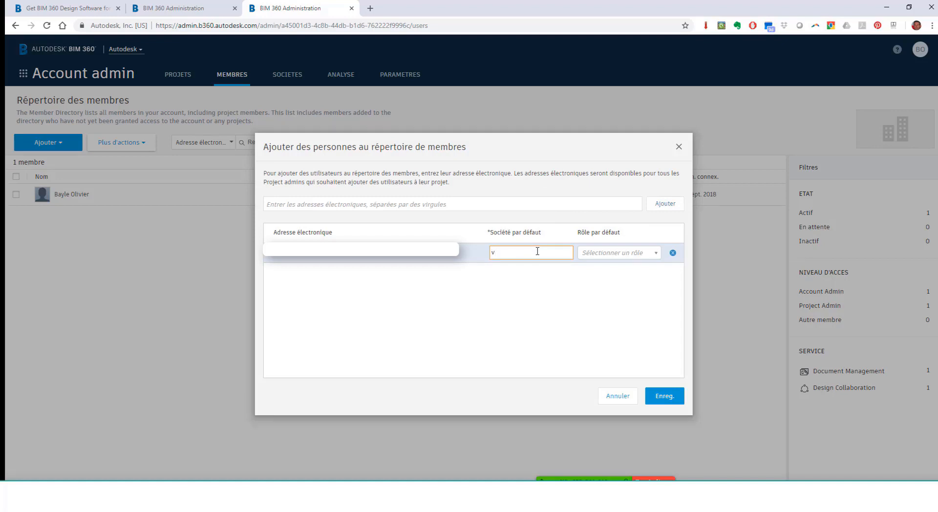
left_click(518, 266)
left_click(640, 259)
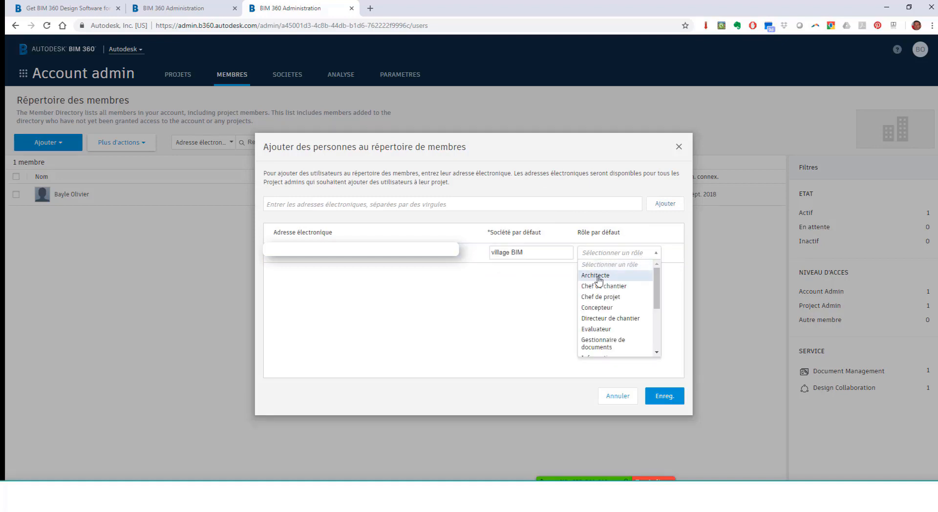
left_click(600, 276)
left_click(663, 401)
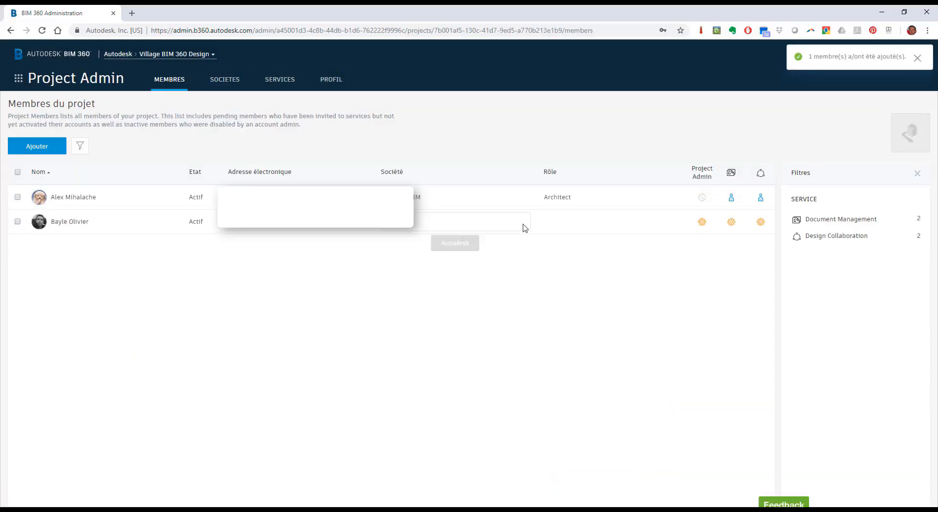
Add the Structure and Architecture teams in Design Collaboration administration
left_click(285, 76)
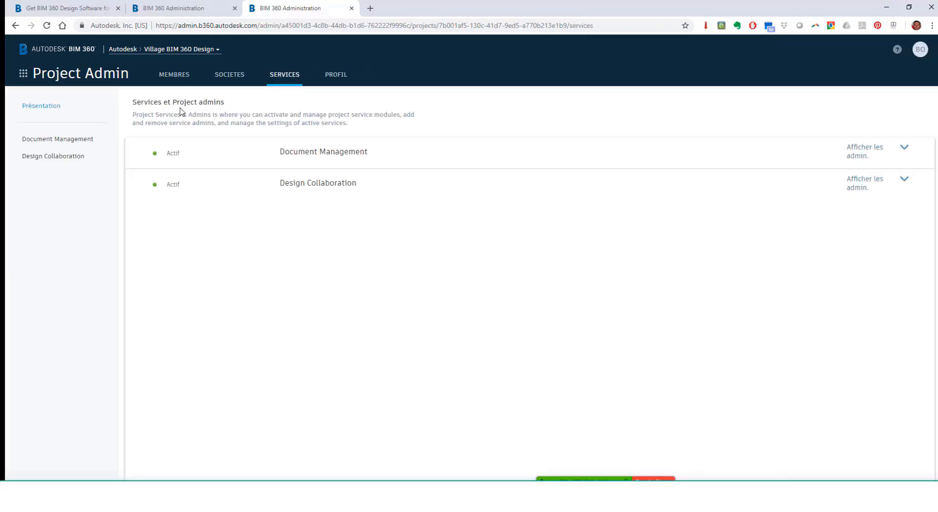
left_click(69, 160)
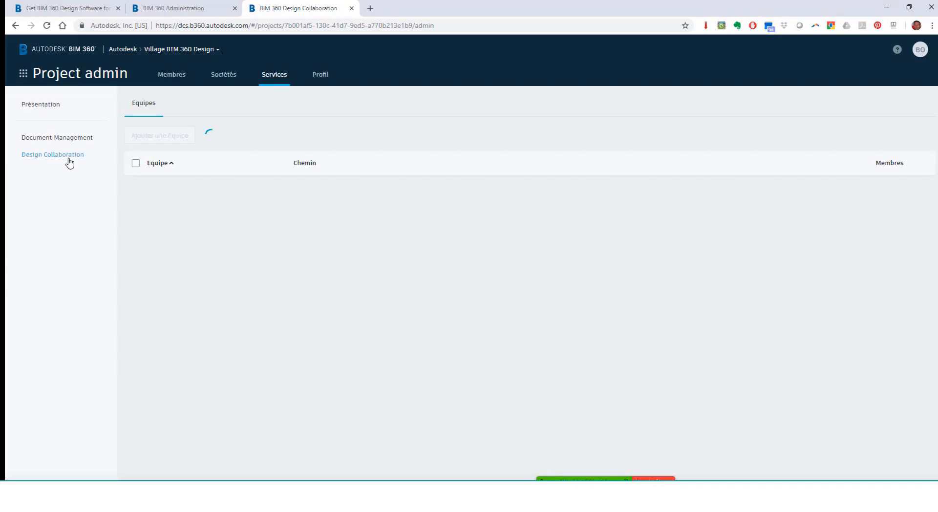
left_click(168, 142)
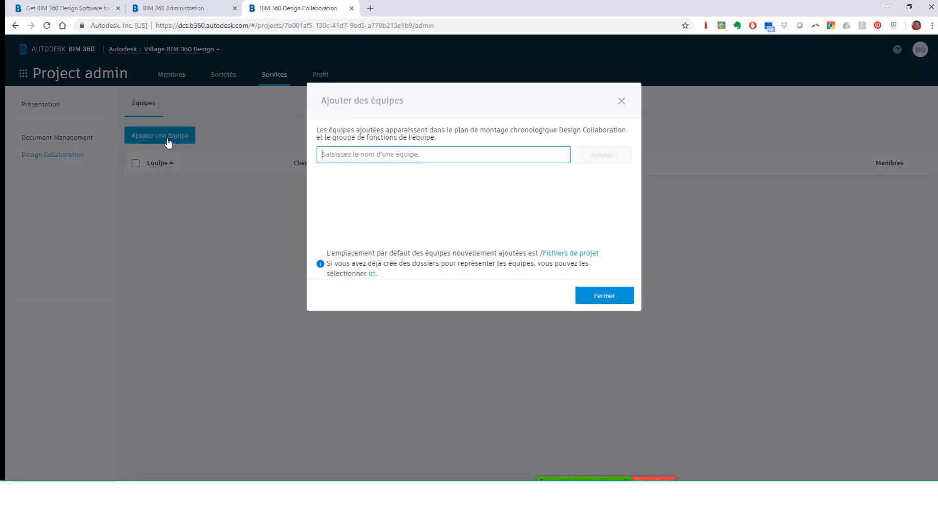
type("Structure")
left_click(616, 155)
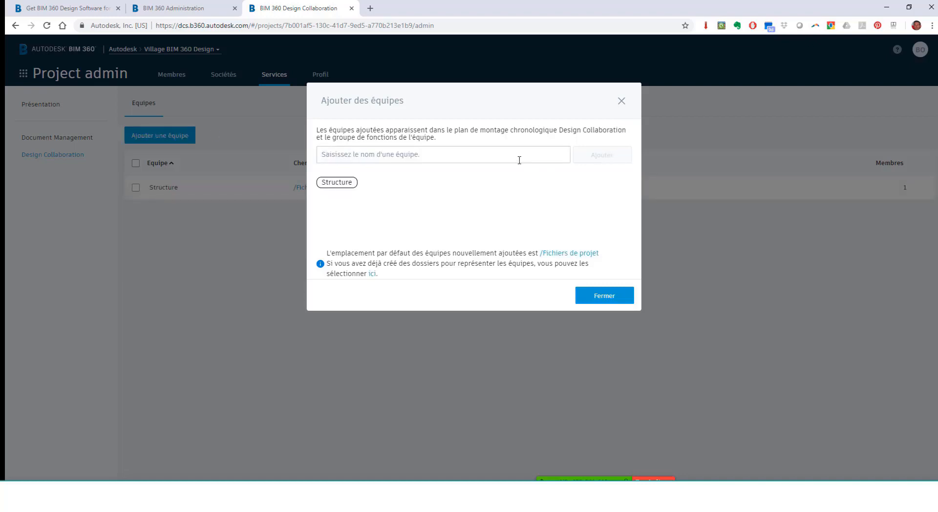
type("Architecture")
left_click(616, 155)
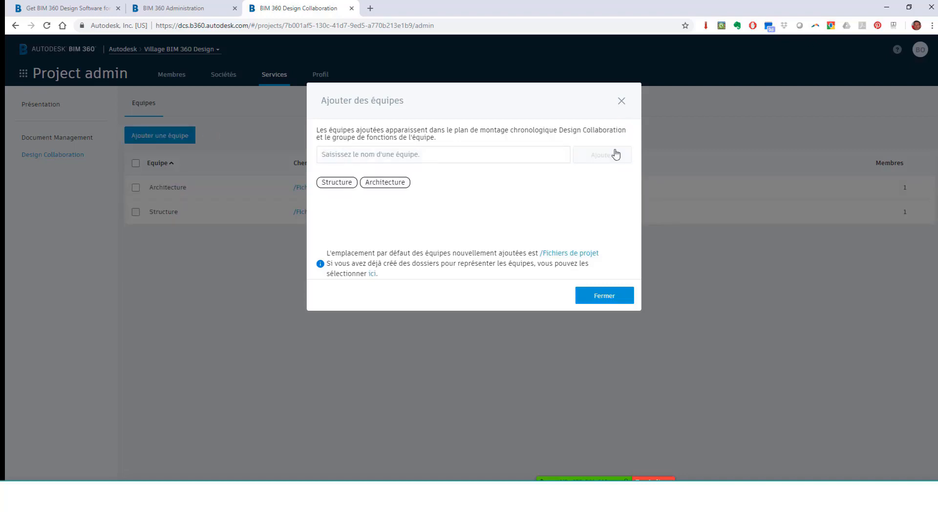
left_click(623, 297)
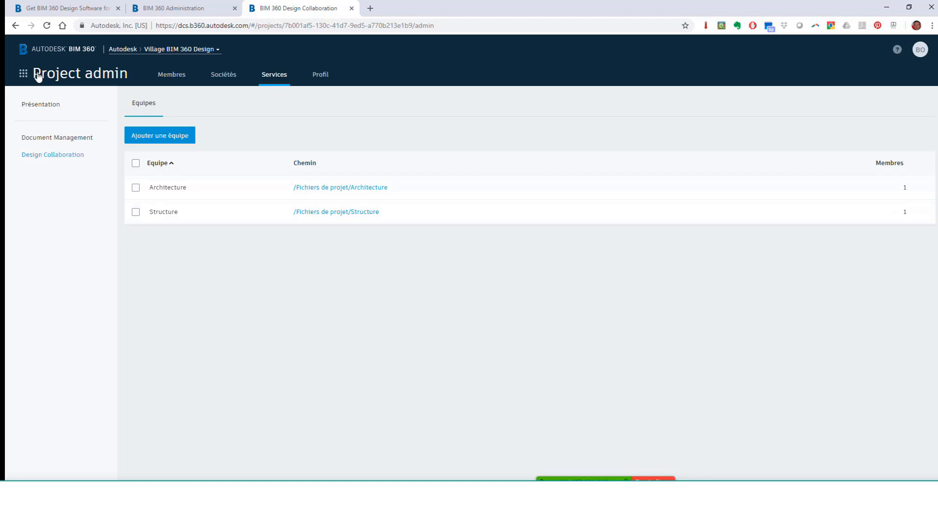
left_click(23, 73)
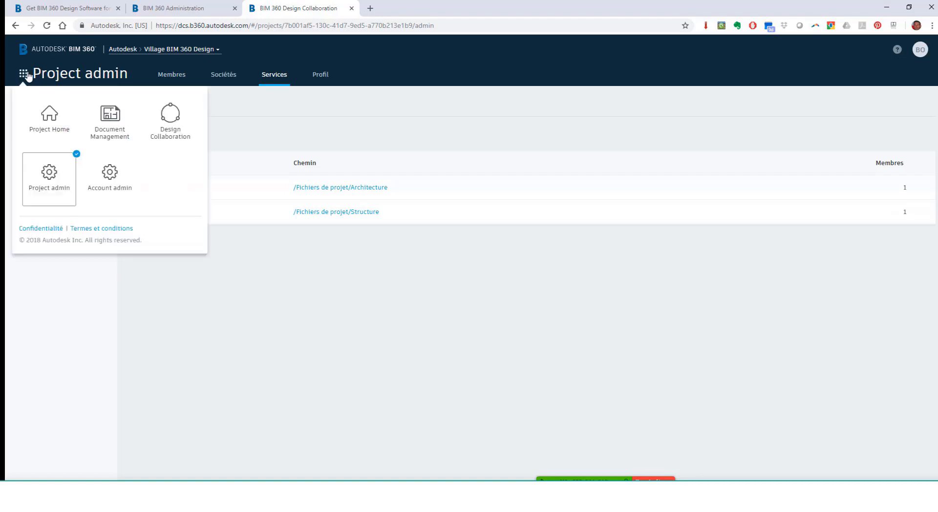
left_click(109, 119)
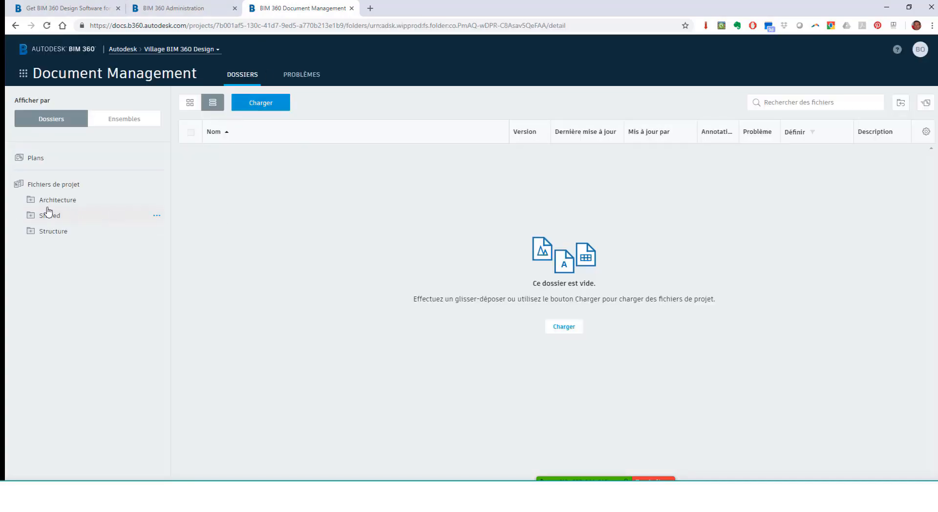
left_click(30, 200)
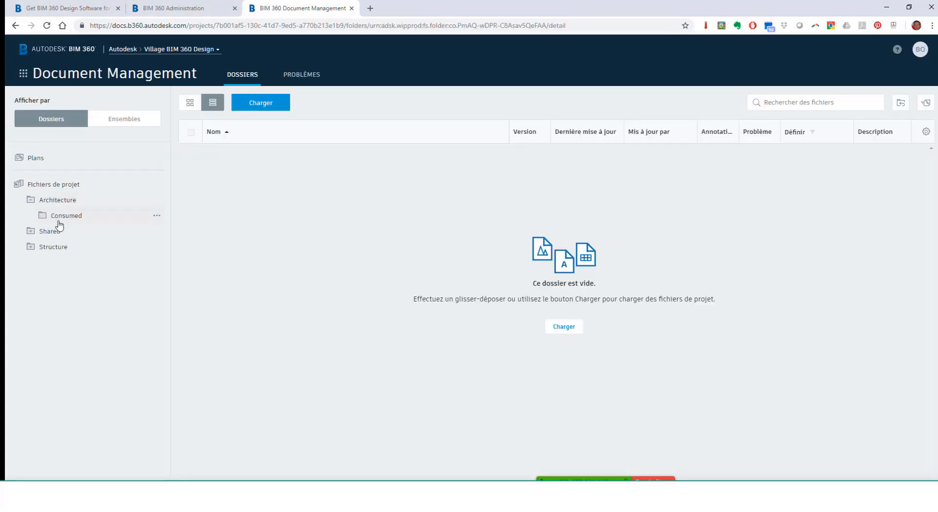
left_click(30, 247)
left_click(51, 263)
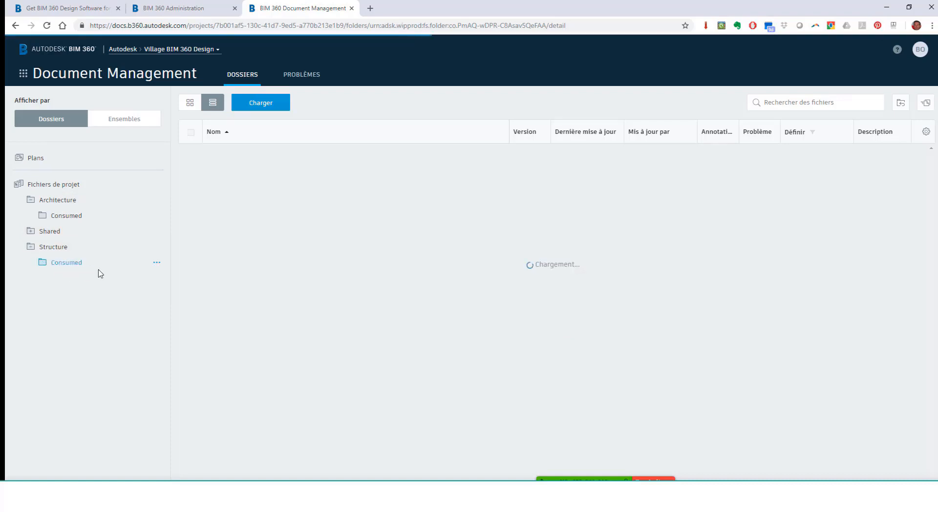
left_click(31, 231)
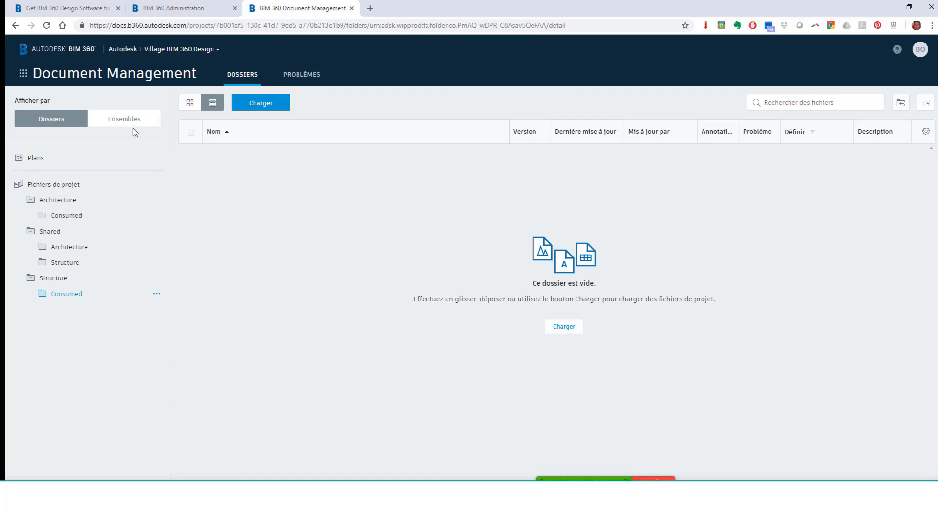
left_click(24, 73)
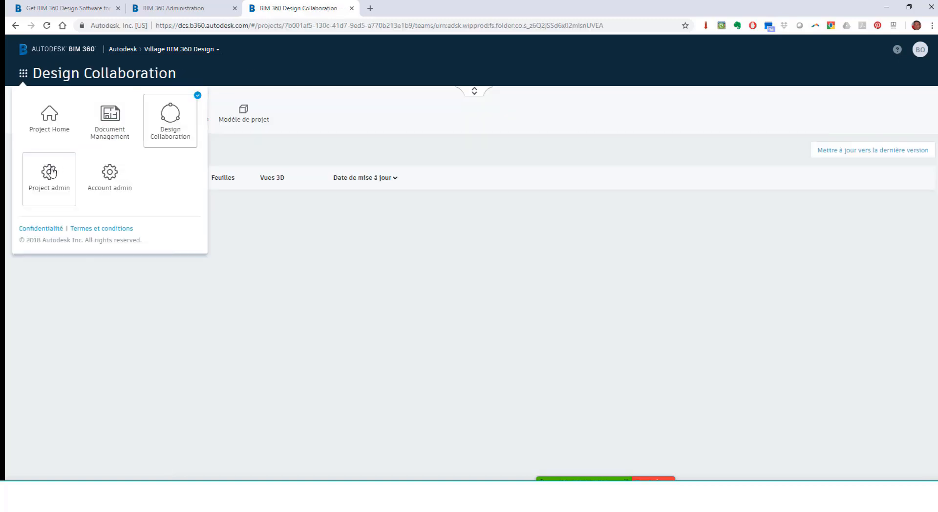
left_click(52, 172)
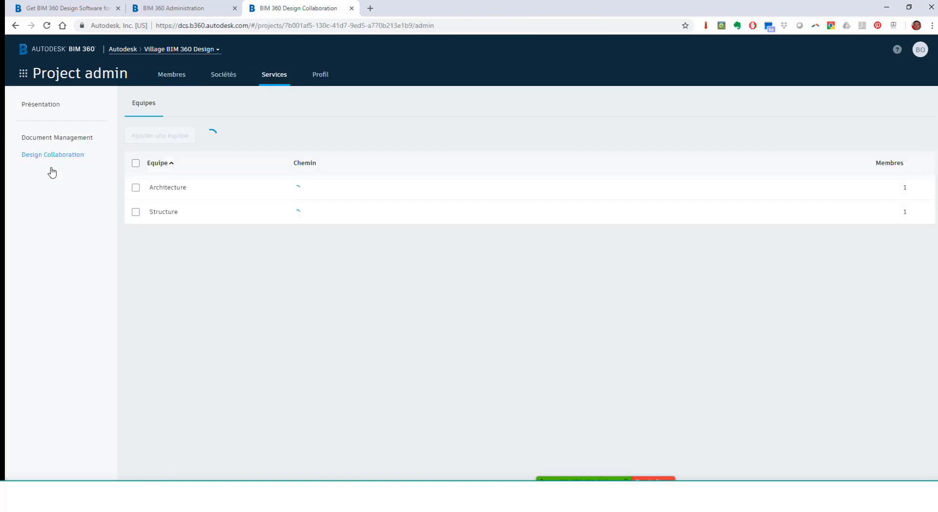
Add the Architecte role as a member of the Architecture team
left_click(136, 187)
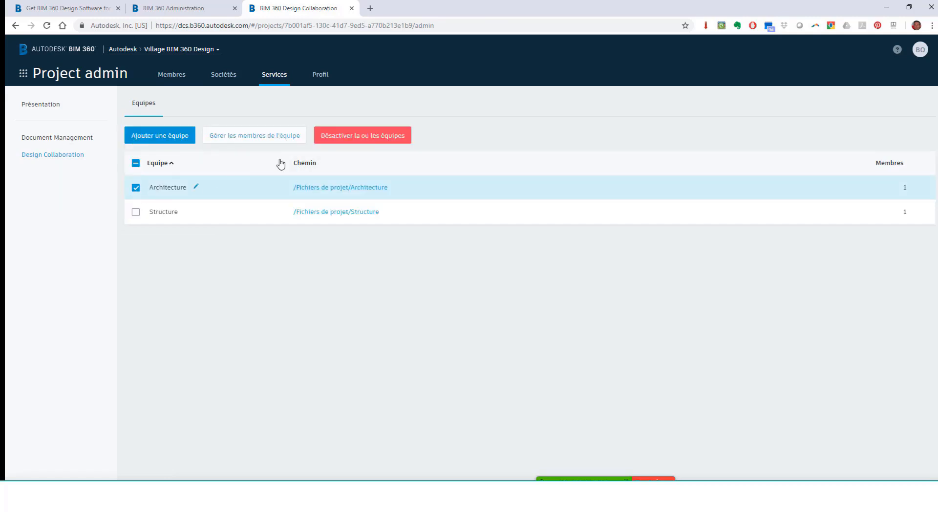
left_click(269, 142)
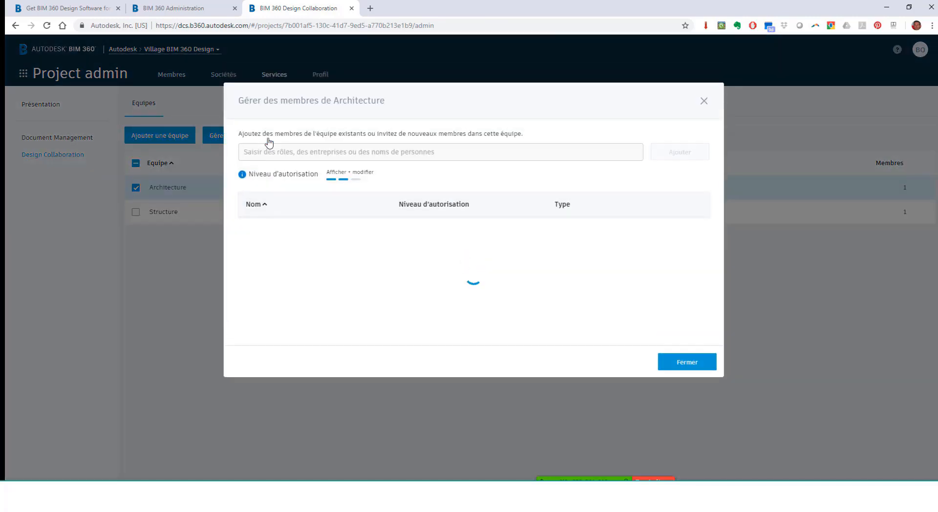
left_click(276, 152)
type("arch")
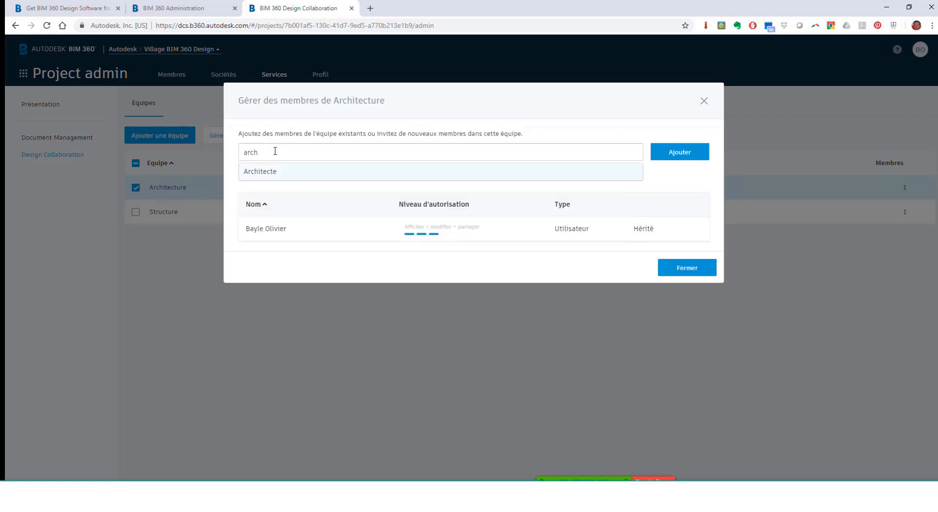
left_click(264, 172)
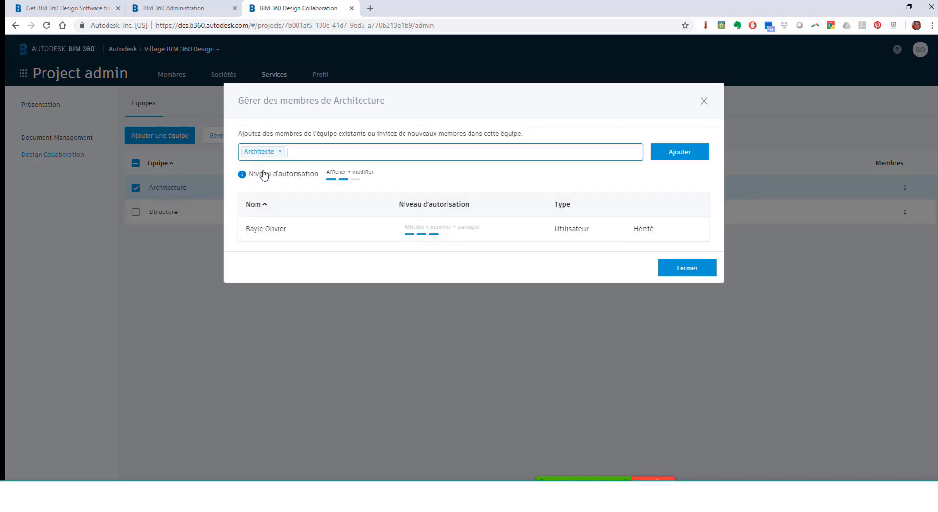
left_click(694, 153)
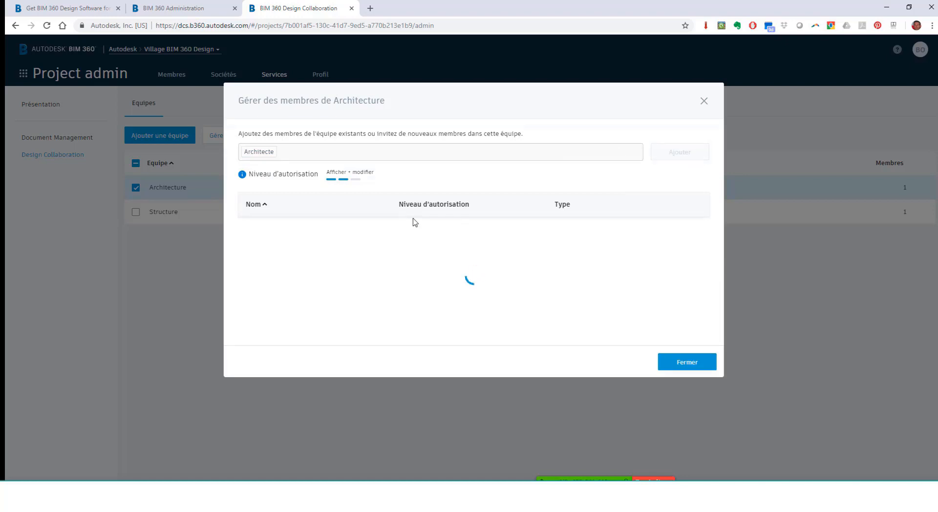
left_click(705, 101)
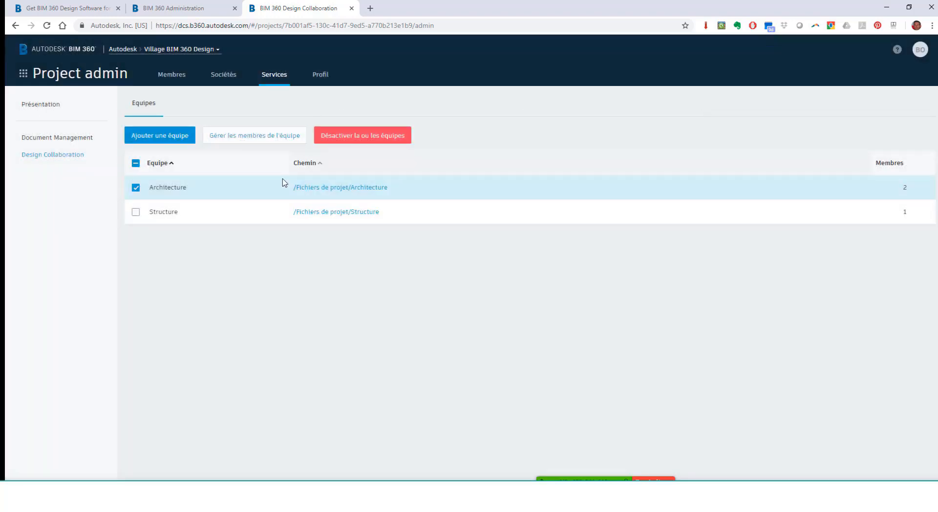
Check that the Structure team still has only its single member
left_click(136, 212)
left_click(136, 187)
left_click(271, 140)
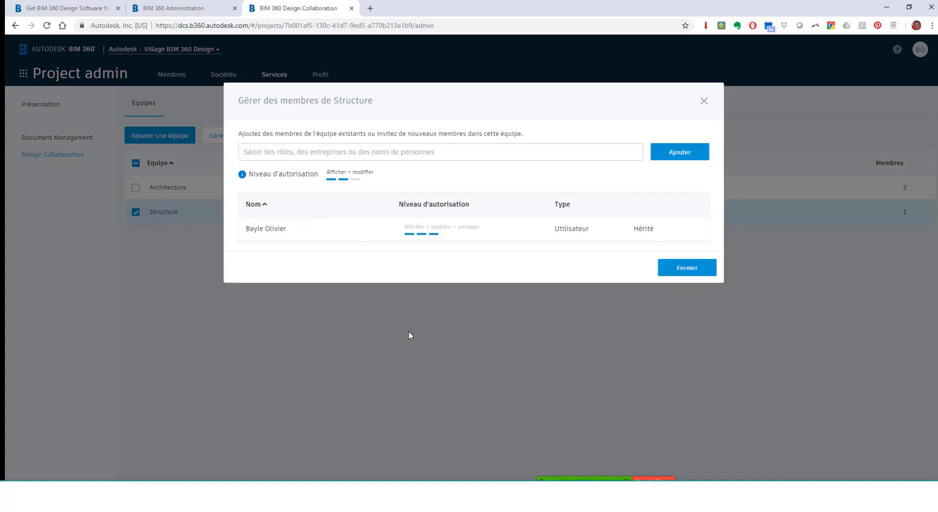
left_click(704, 102)
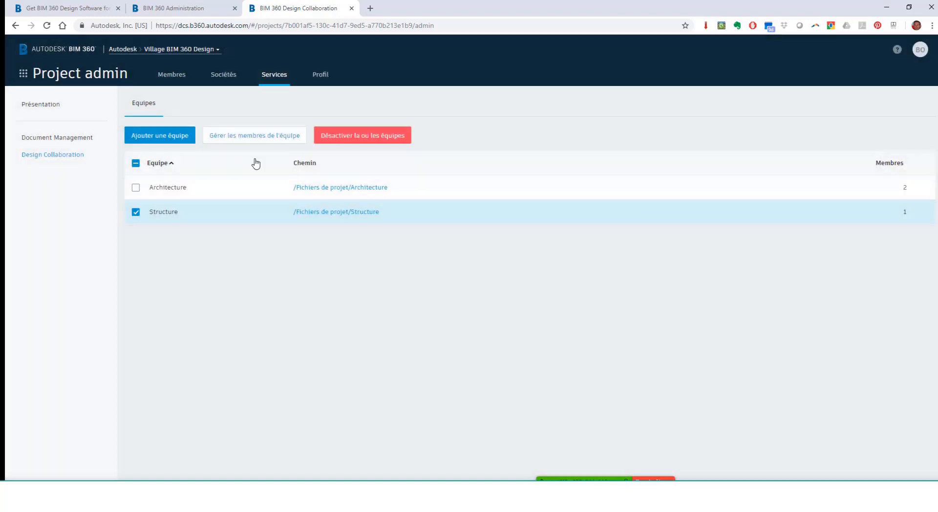
left_click(24, 75)
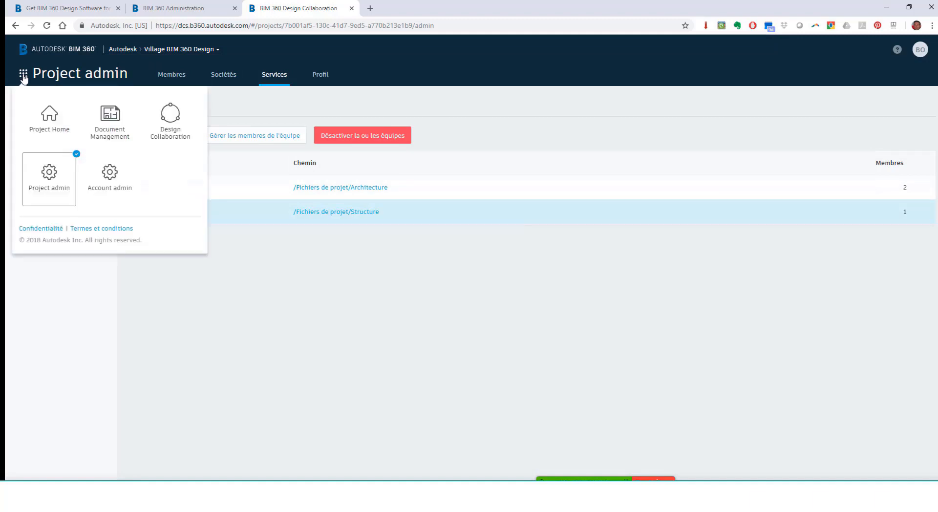
Compare role permissions on the Architecture, Structure and Shared folders, then return to Architecture's files
left_click(111, 120)
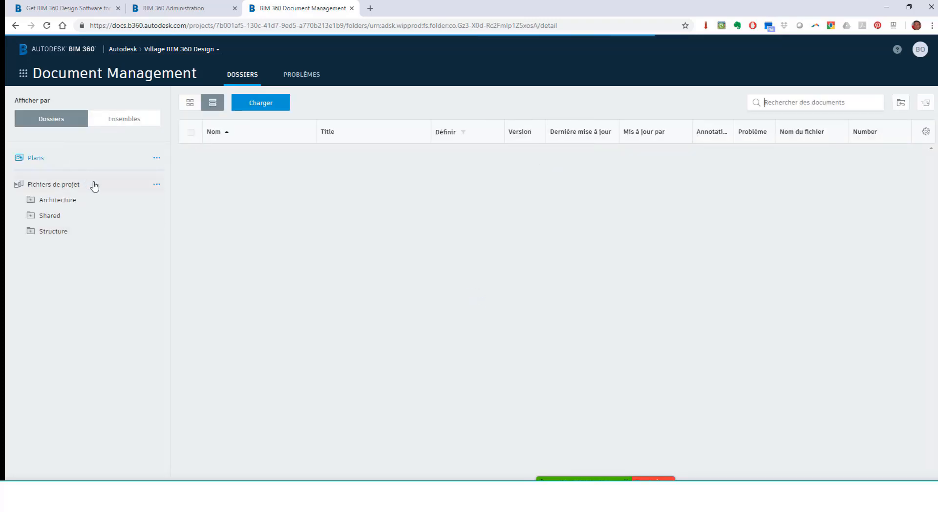
left_click(156, 203)
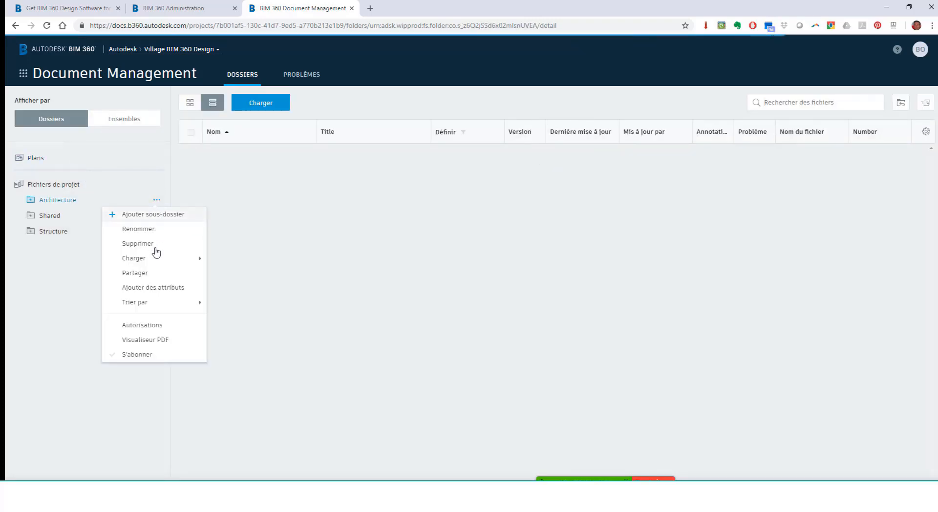
left_click(155, 326)
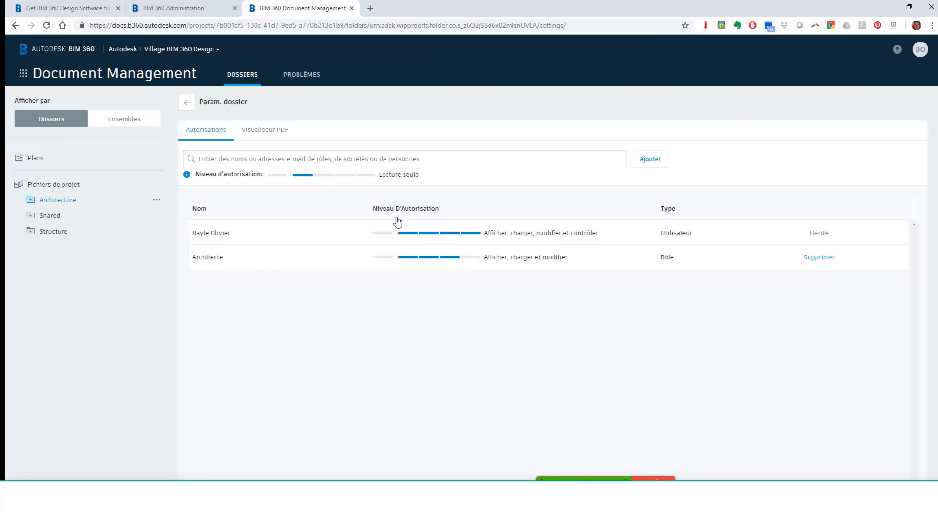
left_click(50, 234)
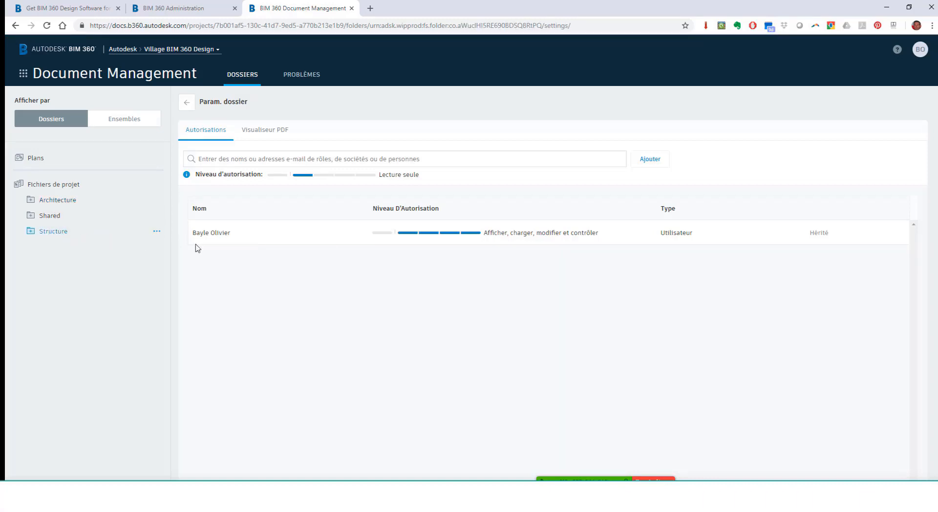
left_click(49, 215)
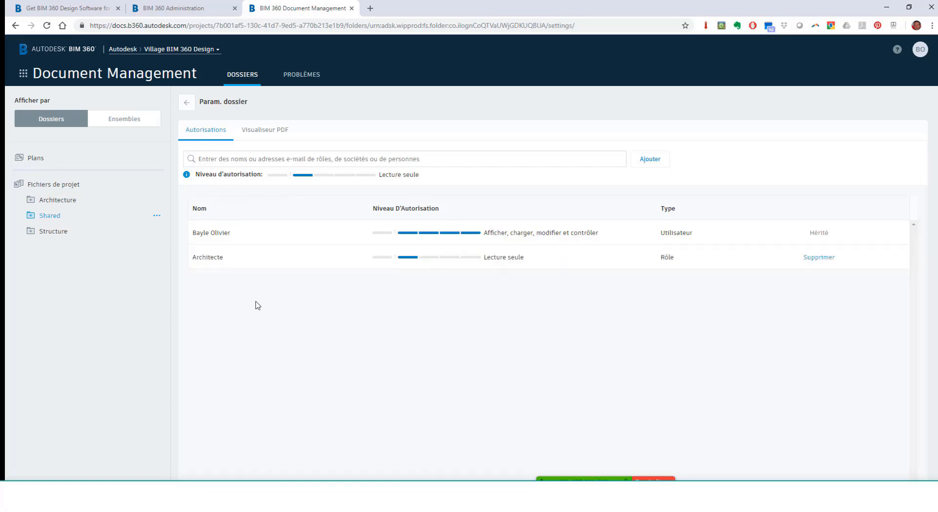
left_click(69, 204)
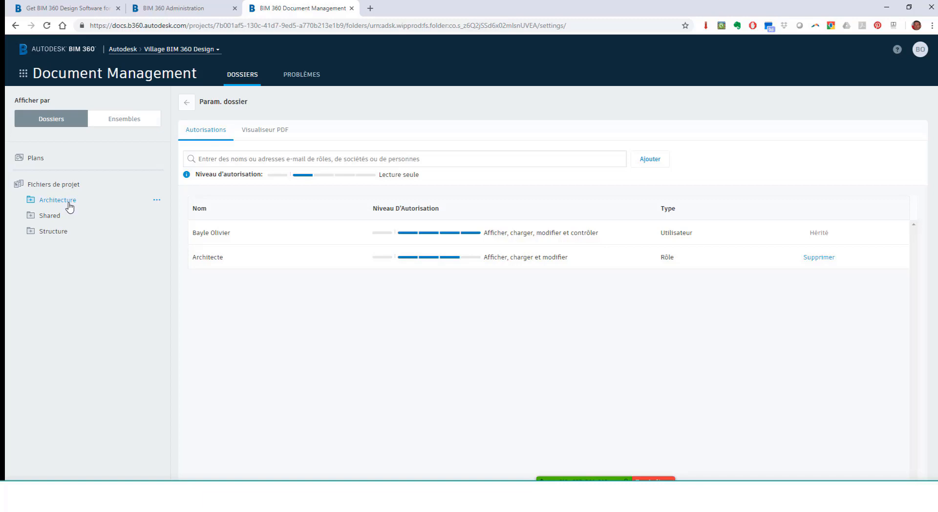
left_click(185, 103)
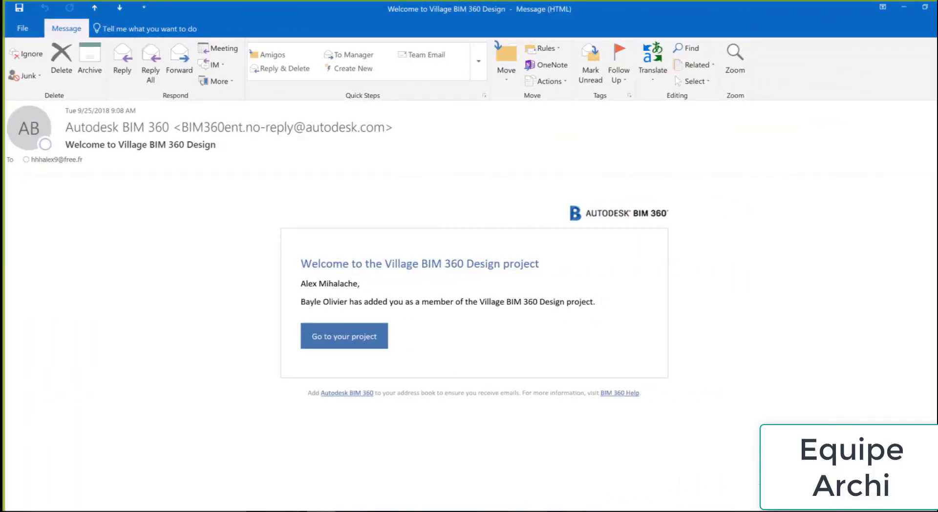
Open the Village BIM 360 Design project via the welcome email's 'Go to your project' link
left_click(329, 343)
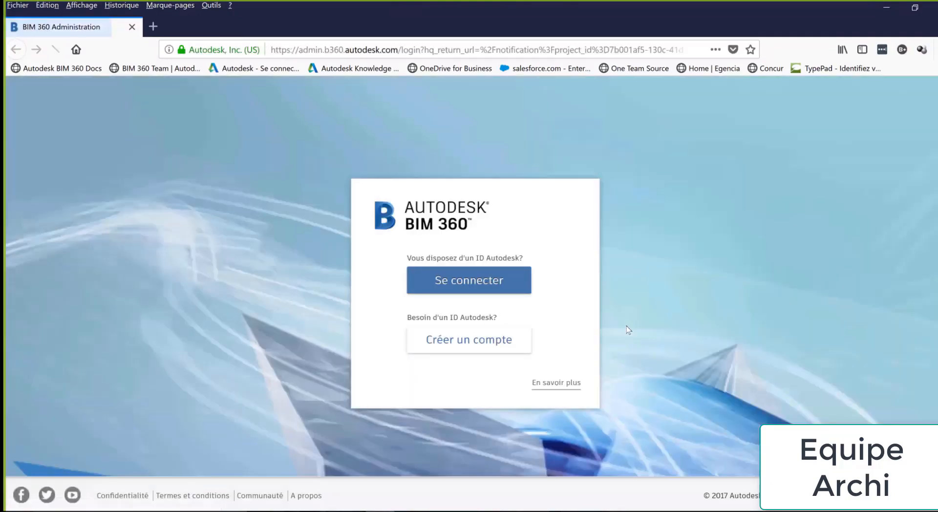
Sign in to BIM 360 with the architect's Autodesk account e-mail and password
left_click(473, 283)
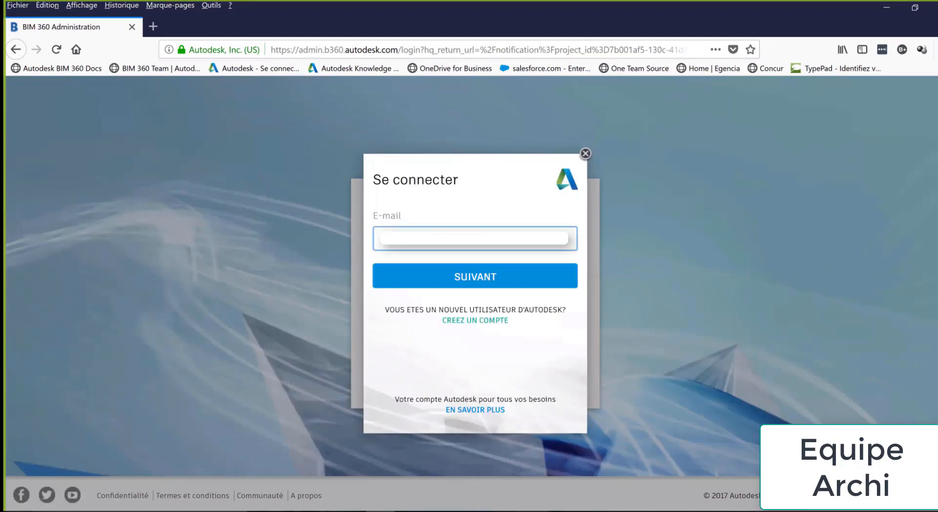
left_click(463, 268)
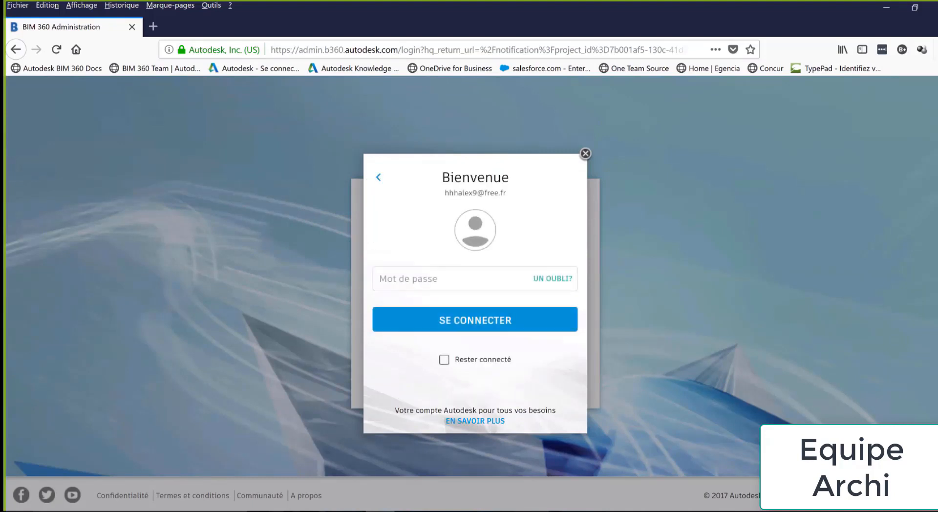
type("********")
key("Return")
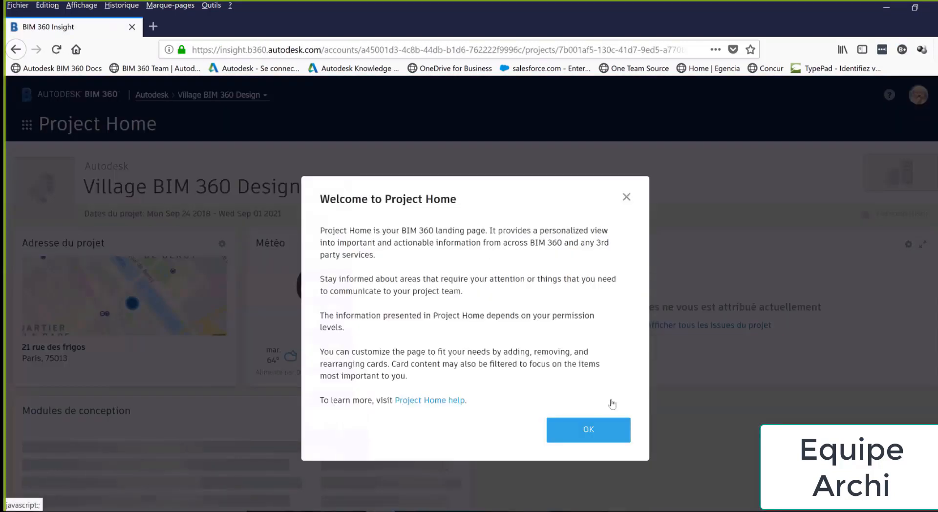
Dismiss the welcome message, go to Document Management and open the Shared > Architecture folder
left_click(606, 426)
left_click(26, 125)
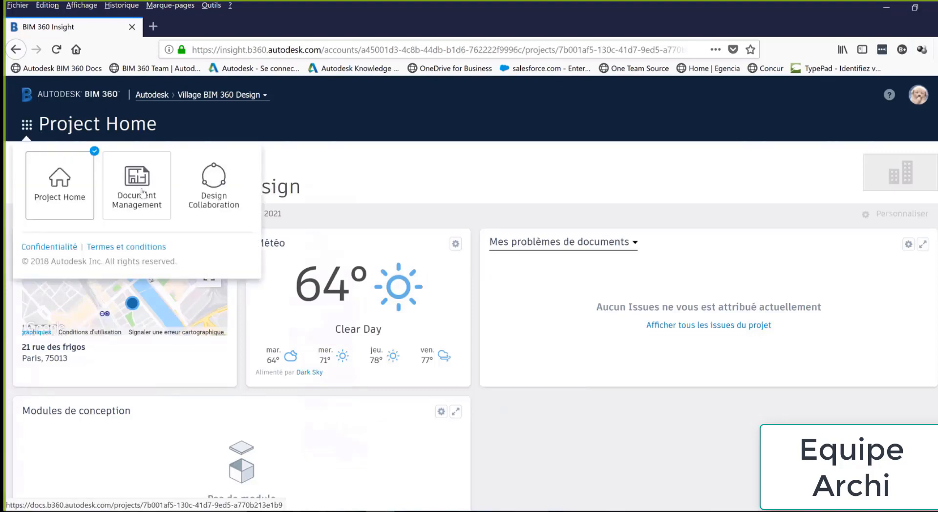
left_click(142, 195)
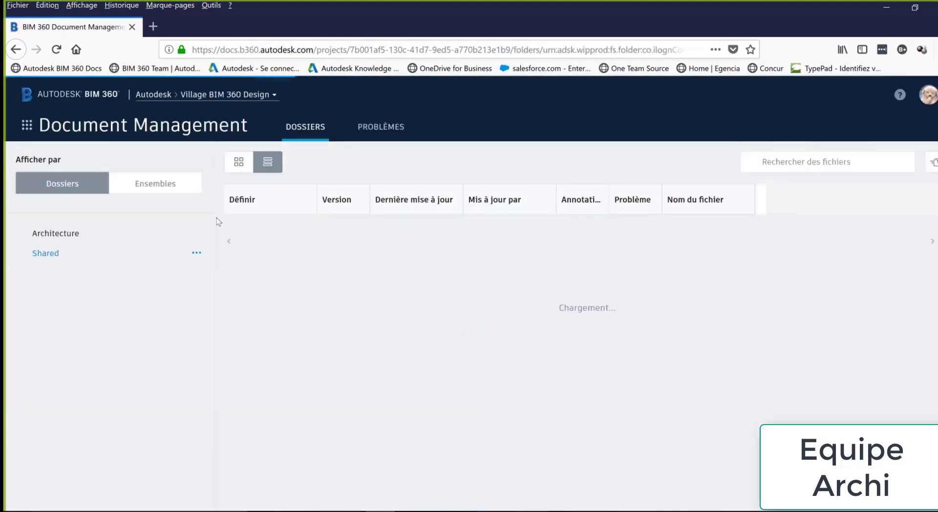
left_click(21, 273)
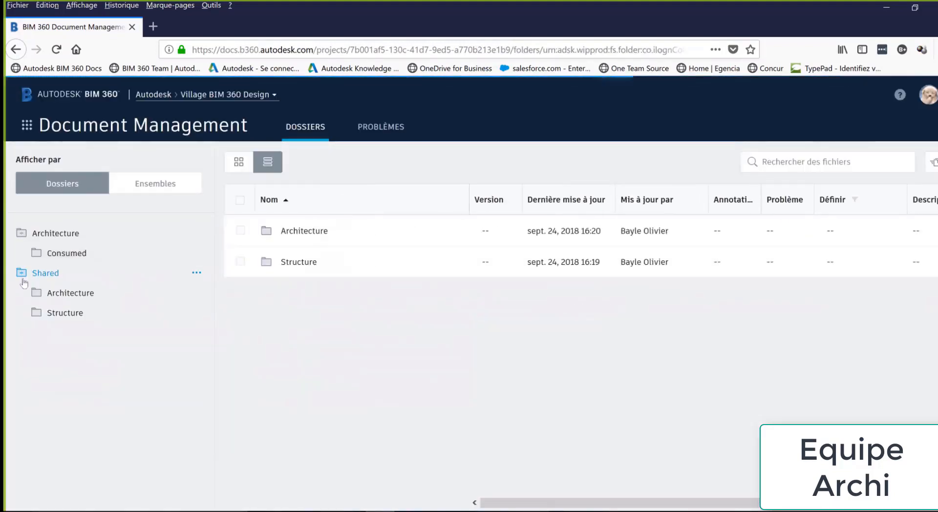
left_click(59, 235)
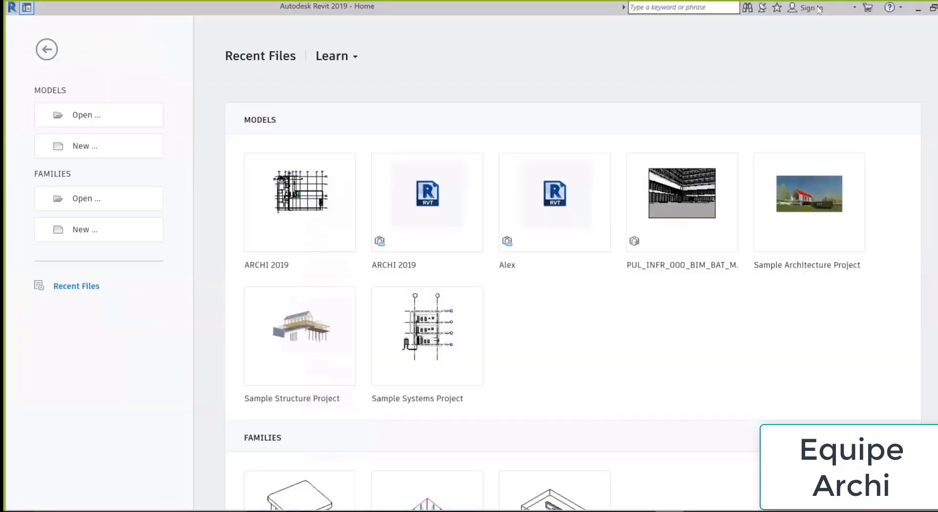
Sign in to Autodesk 360 in Revit and open ARCHI 2019 from Recent Files
left_click(831, 8)
left_click(832, 25)
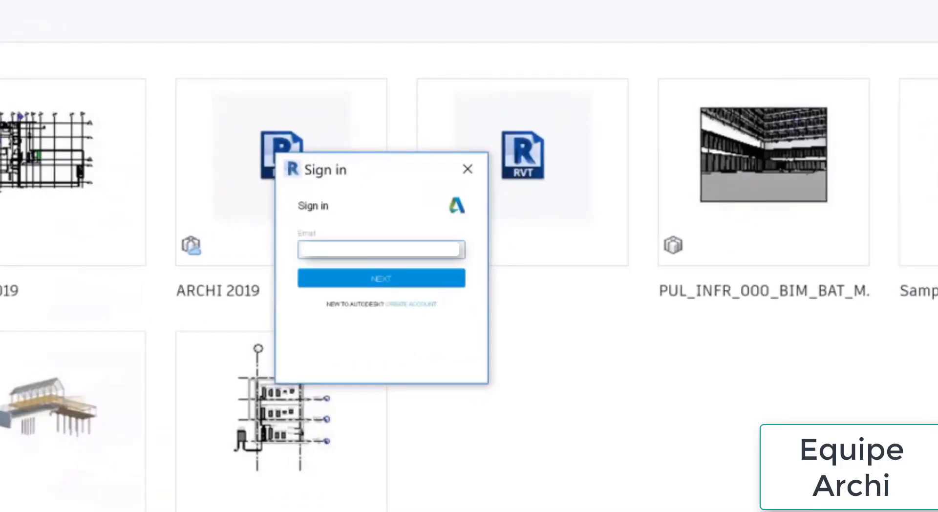
left_click(400, 278)
type("•")
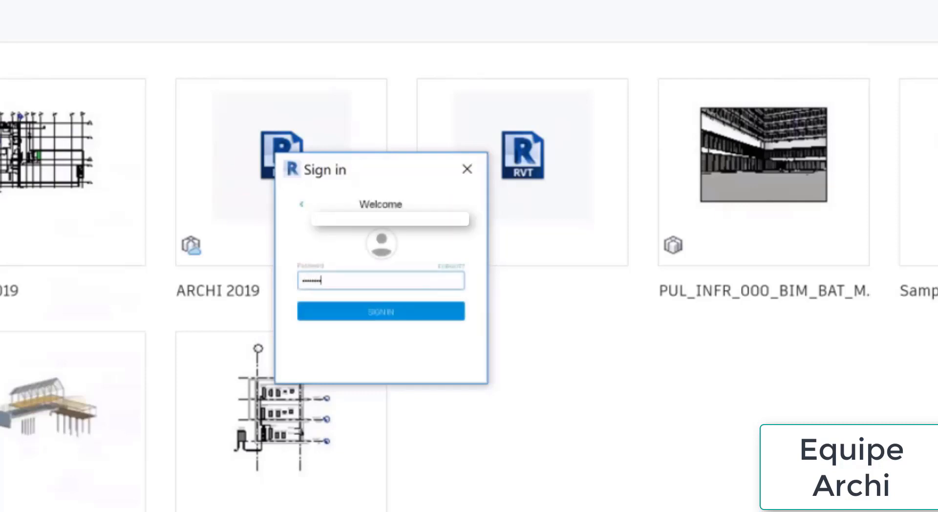
type("•••••••")
key("Return")
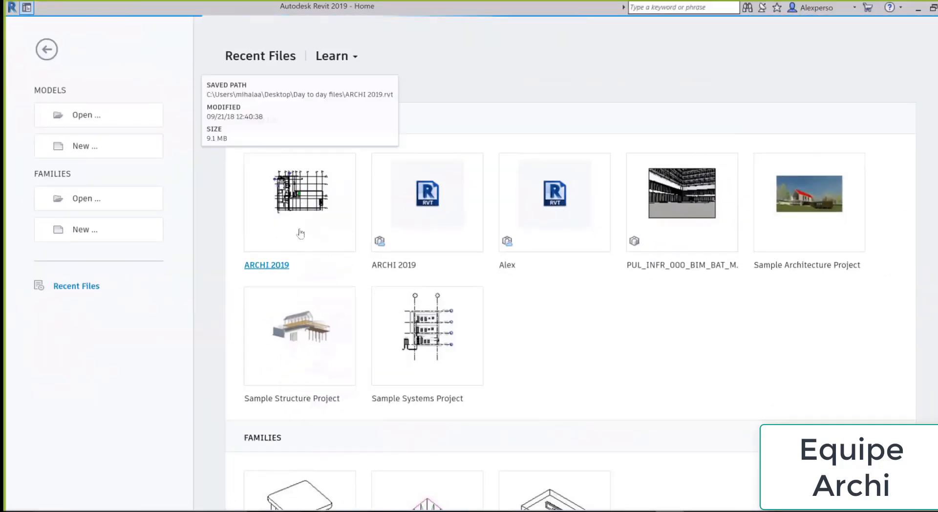
left_click(301, 234)
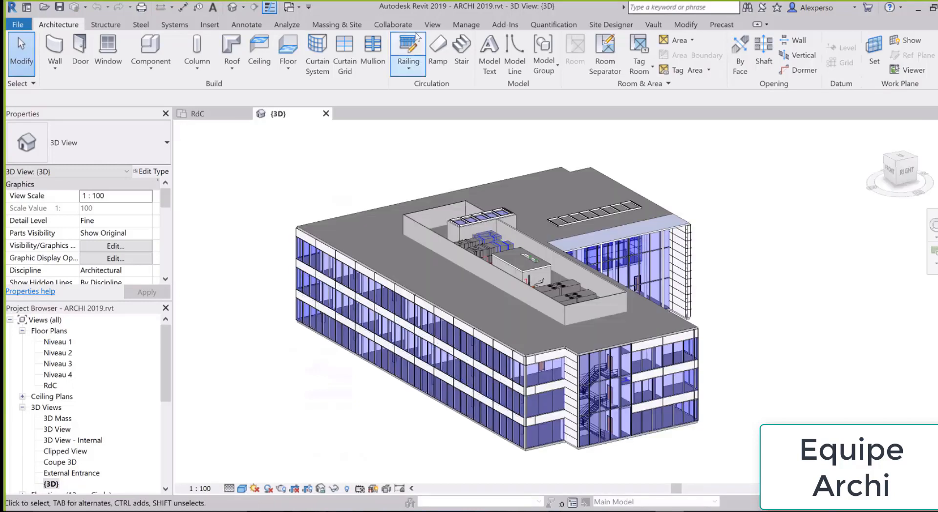
Review ARCHI 2019's Publish Settings without changes, then bring up the Collaborate dialog
left_click(393, 25)
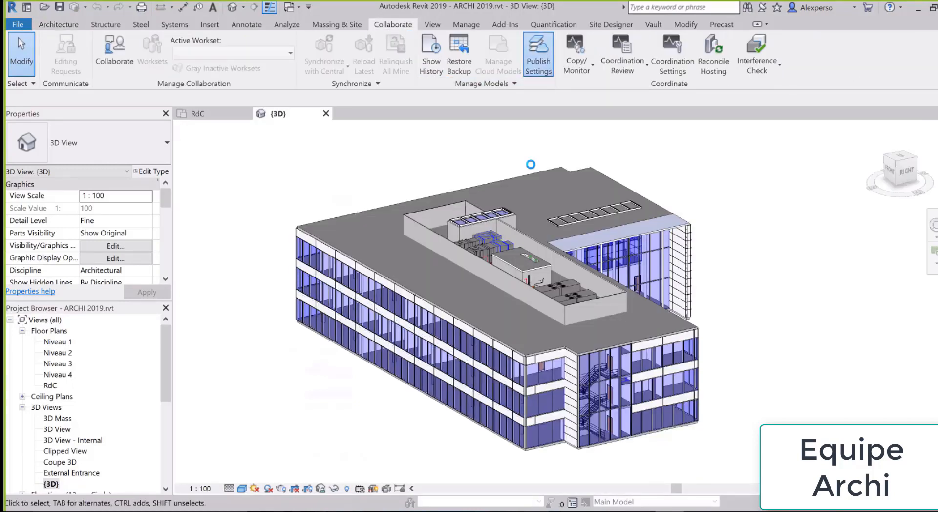
left_click(538, 54)
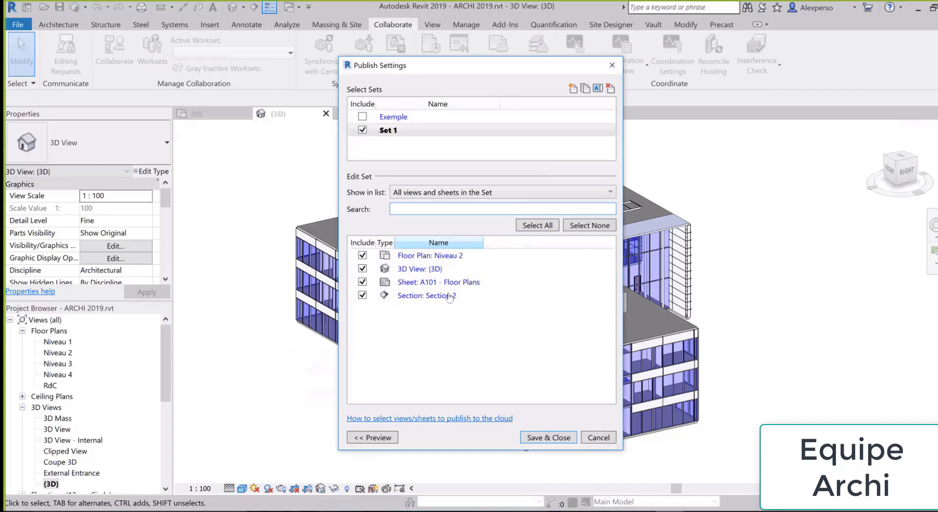
left_click(596, 437)
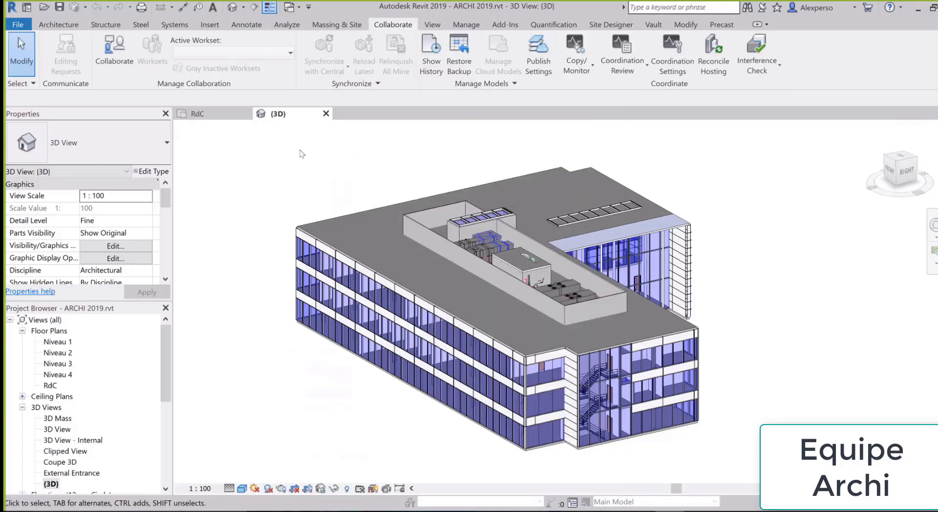
left_click(114, 54)
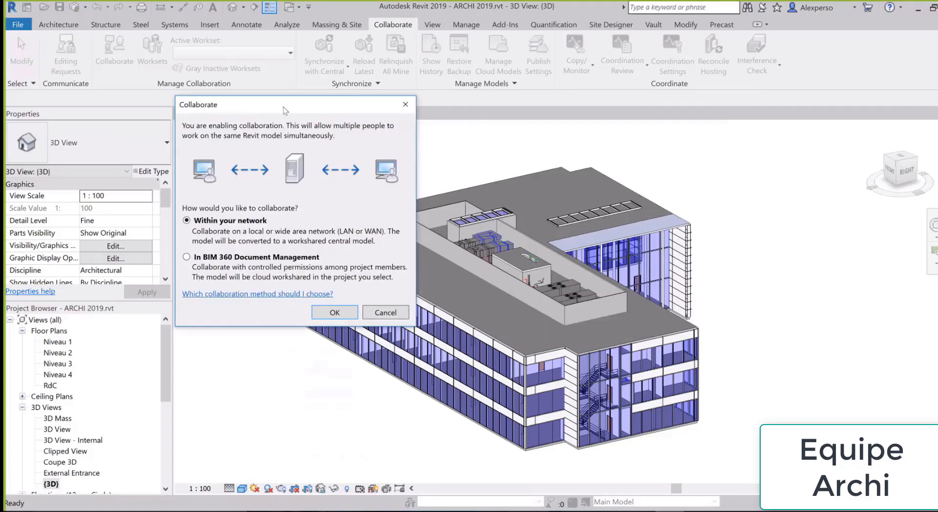
Collaborate in Cloud, uploading ARCHI 2019 to Village BIM 360 Design > Architecture
left_click(221, 258)
left_click(339, 311)
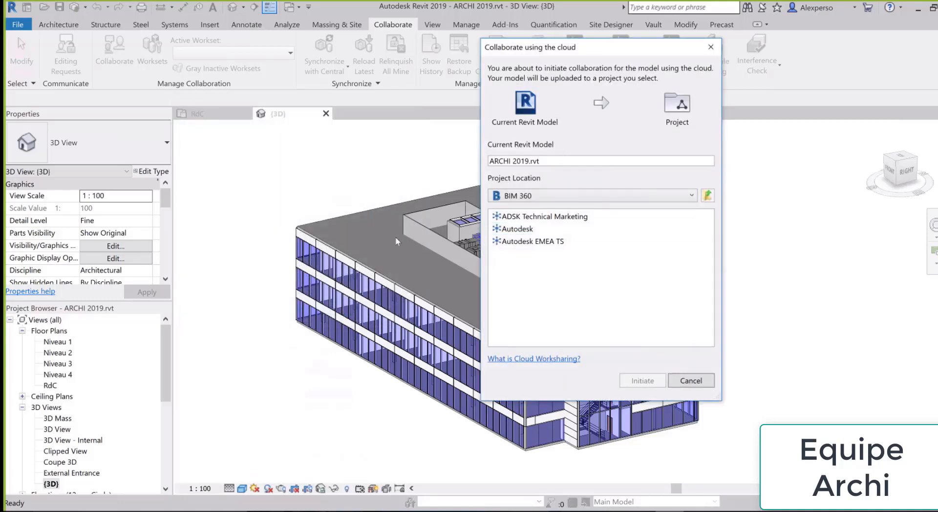
double_click(351, 232)
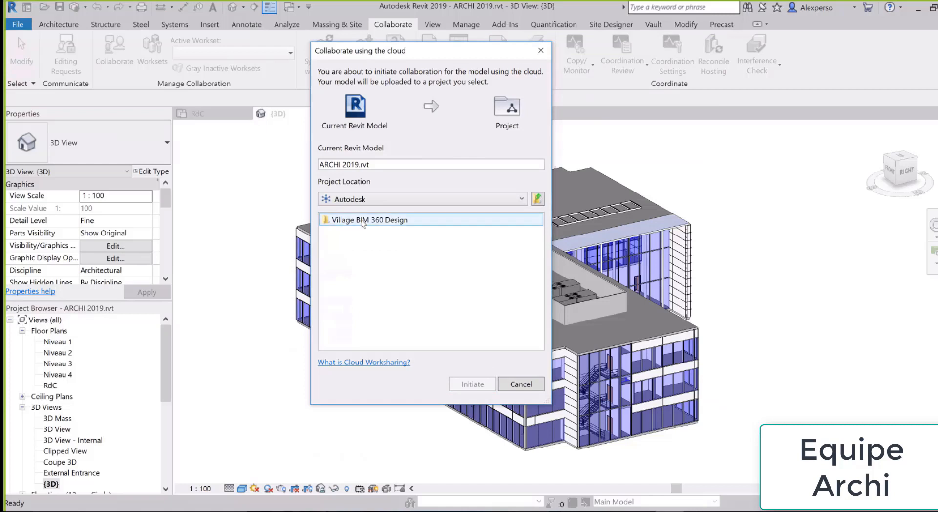
left_click(362, 222)
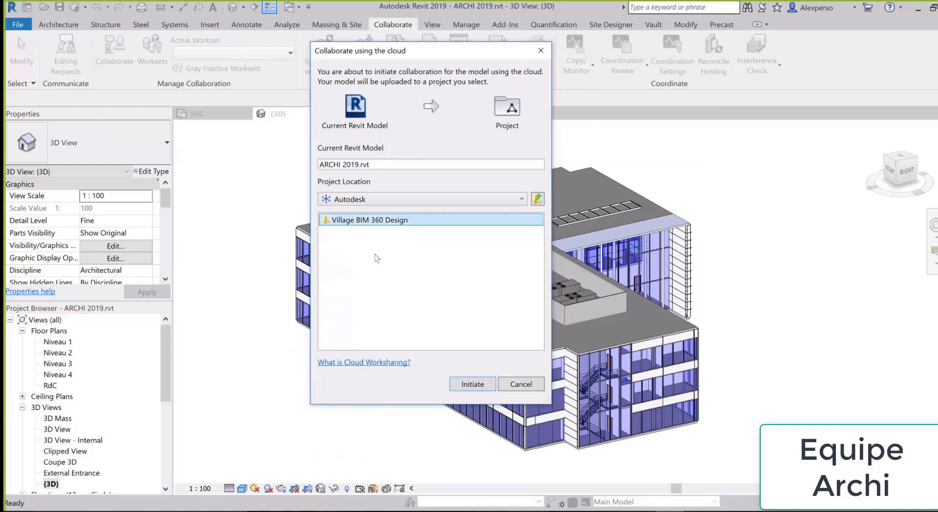
left_click(351, 222)
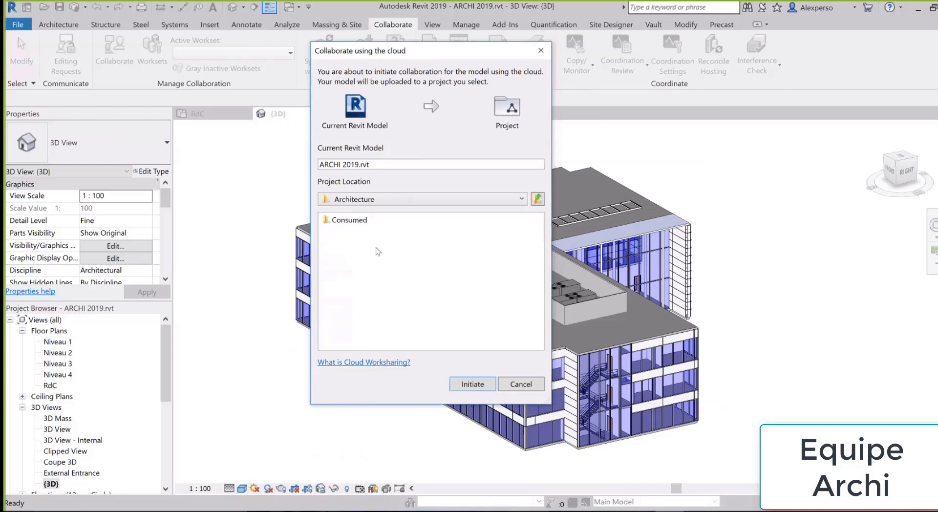
left_click(471, 386)
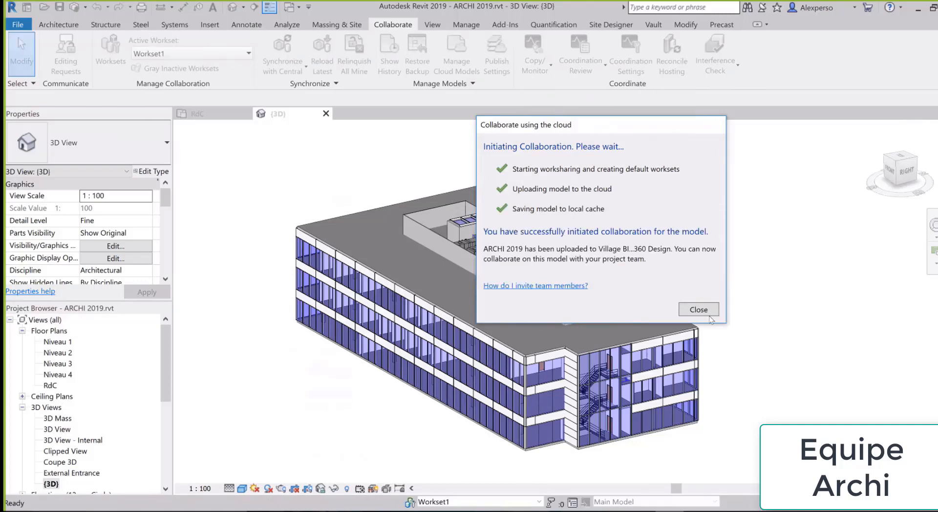
left_click(698, 310)
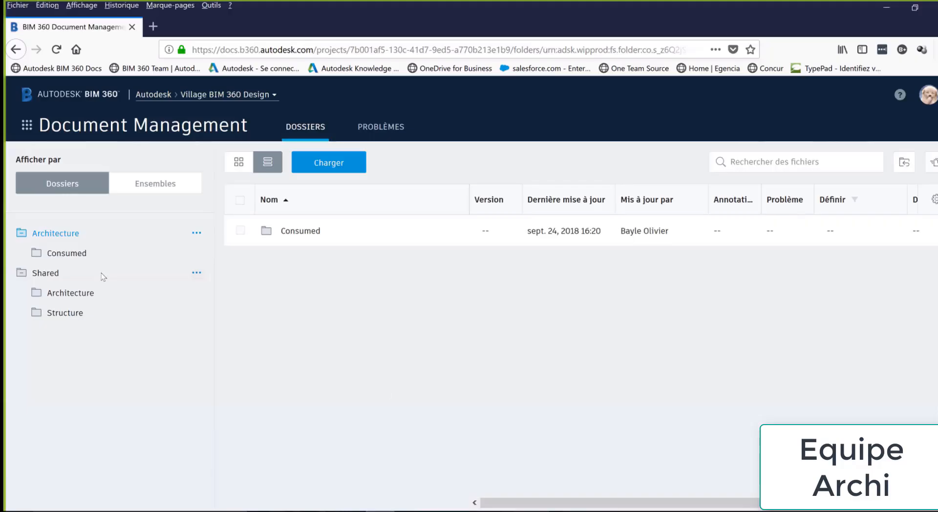
Reload Document Management and check the upload's Extraction status in the publishing log
left_click(56, 49)
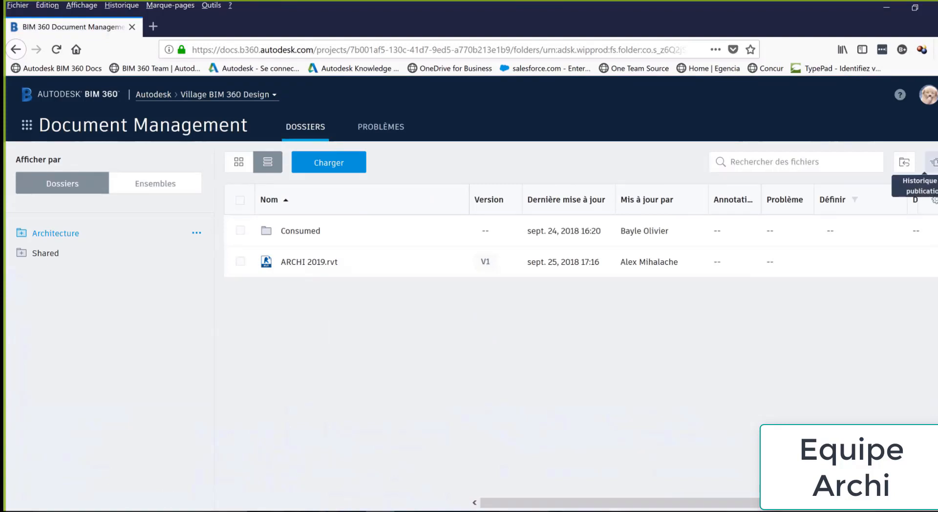
left_click(905, 163)
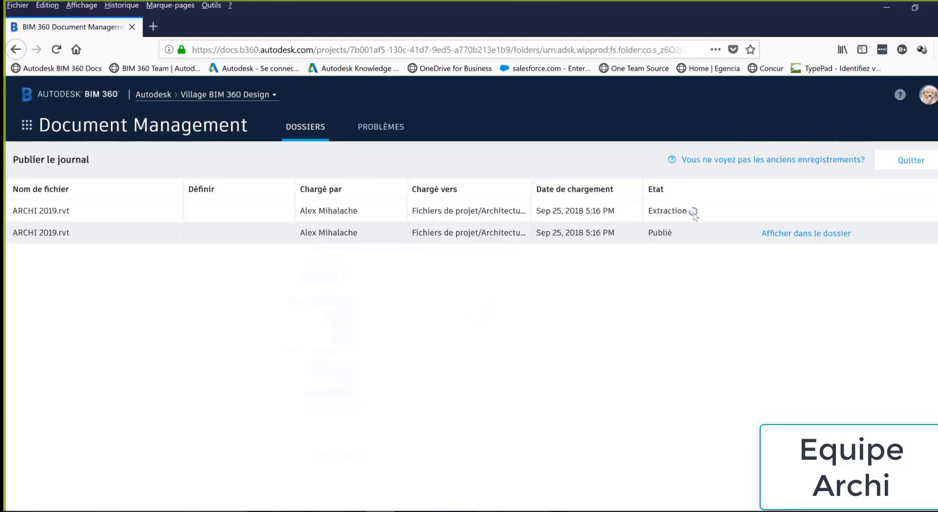
left_click_drag(683, 212, 659, 215)
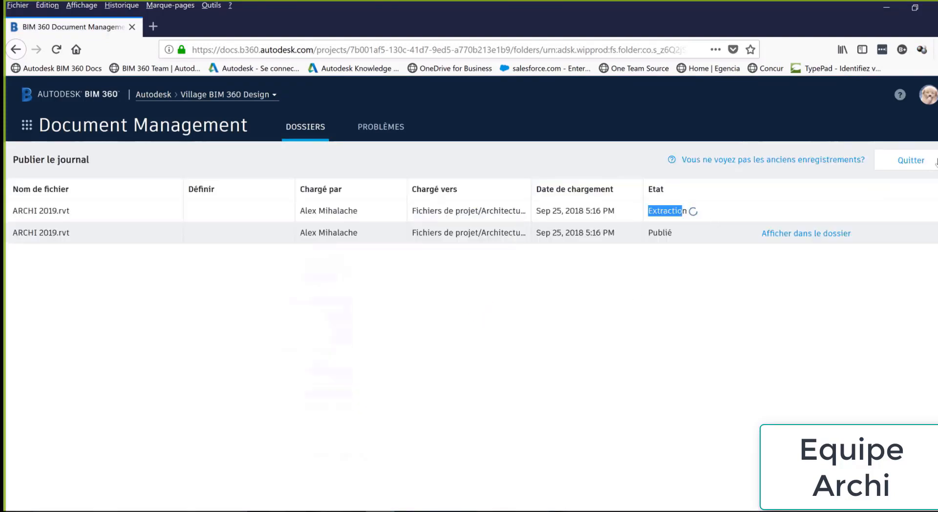
left_click(909, 160)
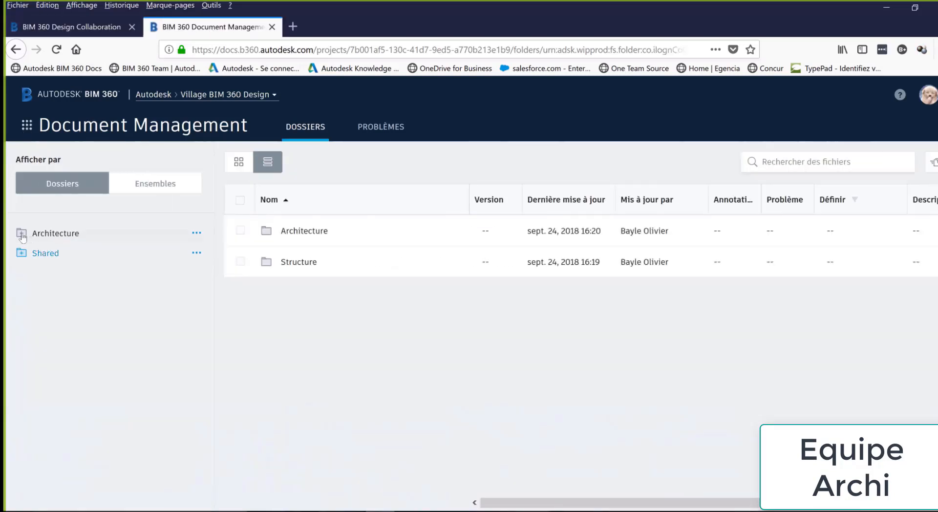
Open the Architecture folder and preview ARCHI 2019.rvt's sheets and views in the viewer
left_click(21, 234)
left_click(64, 237)
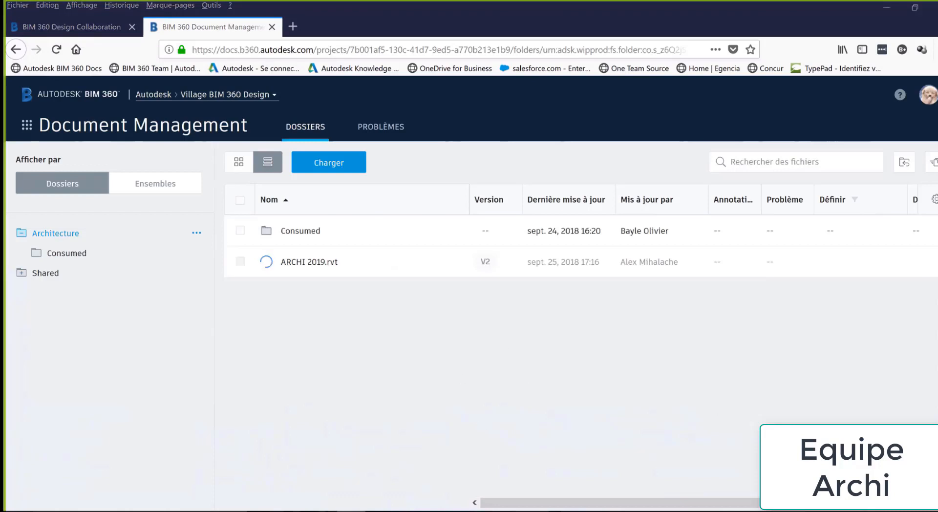
left_click(308, 264)
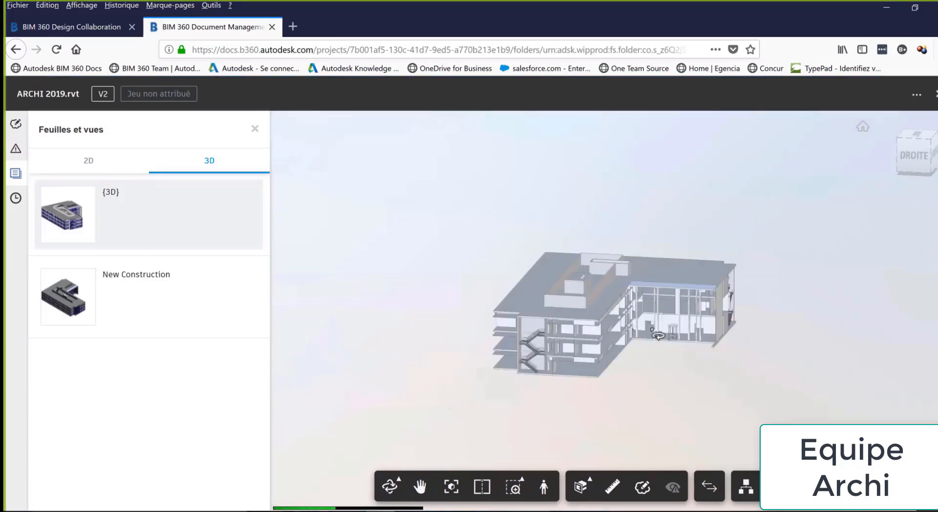
left_click(99, 161)
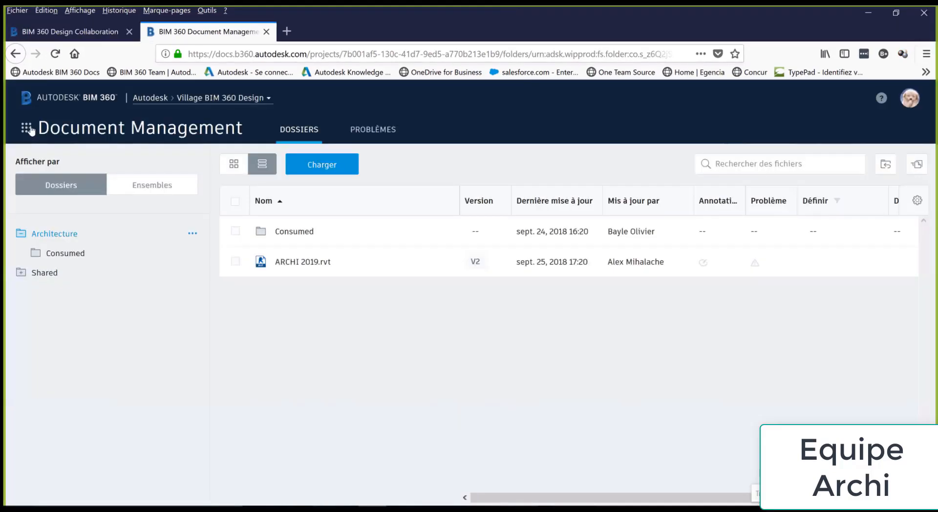
Switch to Design Collaboration, expand the team timeline and open Set 1 in the viewer
left_click(26, 128)
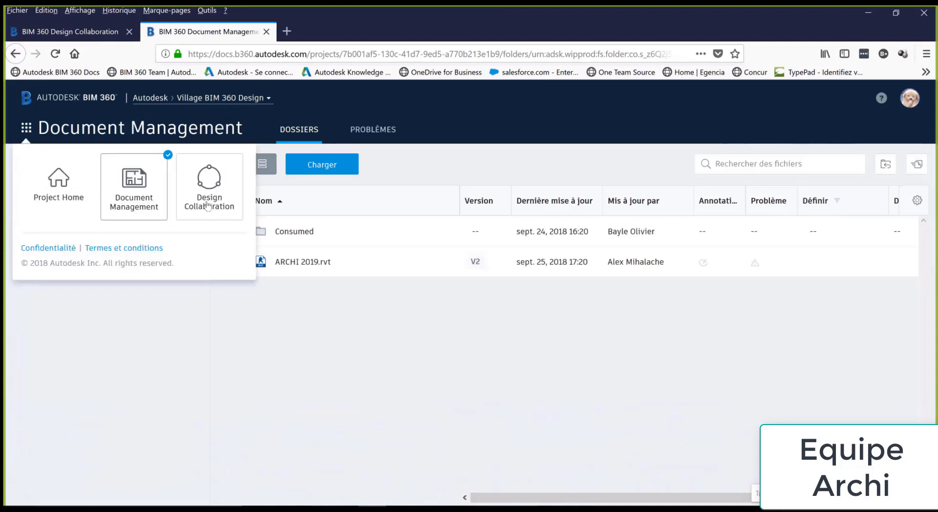
left_click(218, 186)
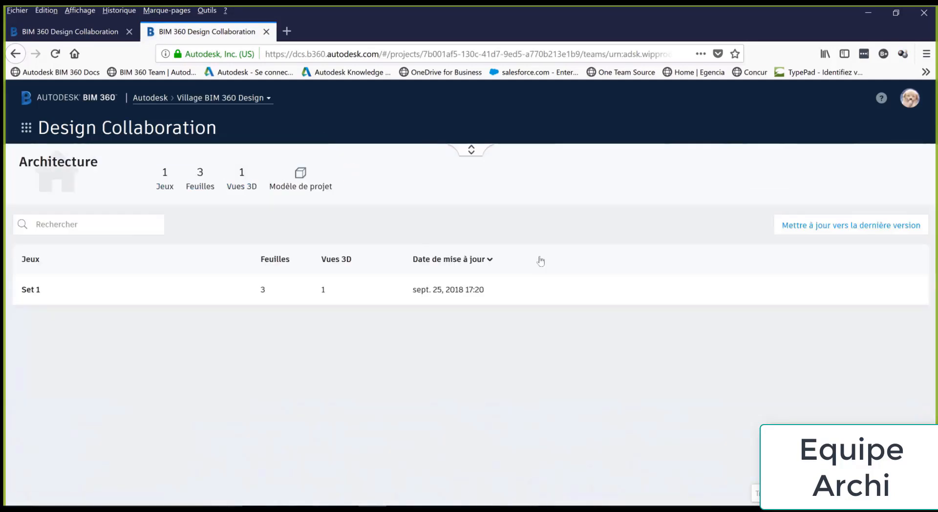
left_click(472, 150)
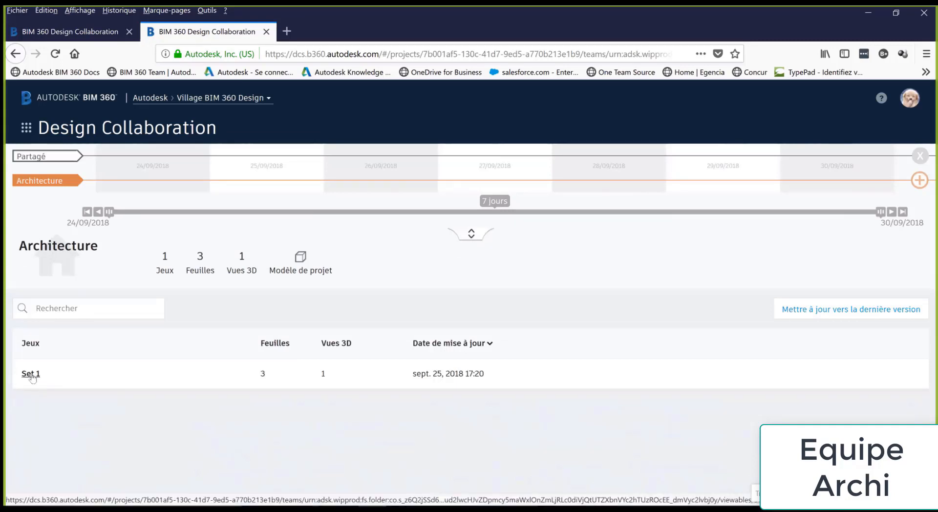
left_click(31, 374)
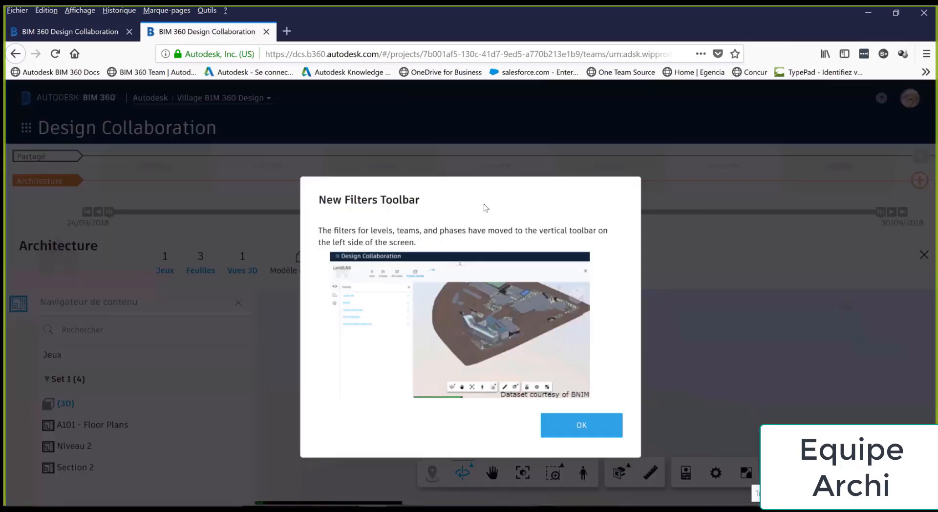
Dismiss the filters notice and switch between the A101 - Floor Plans sheet and {3D} view
left_click(584, 426)
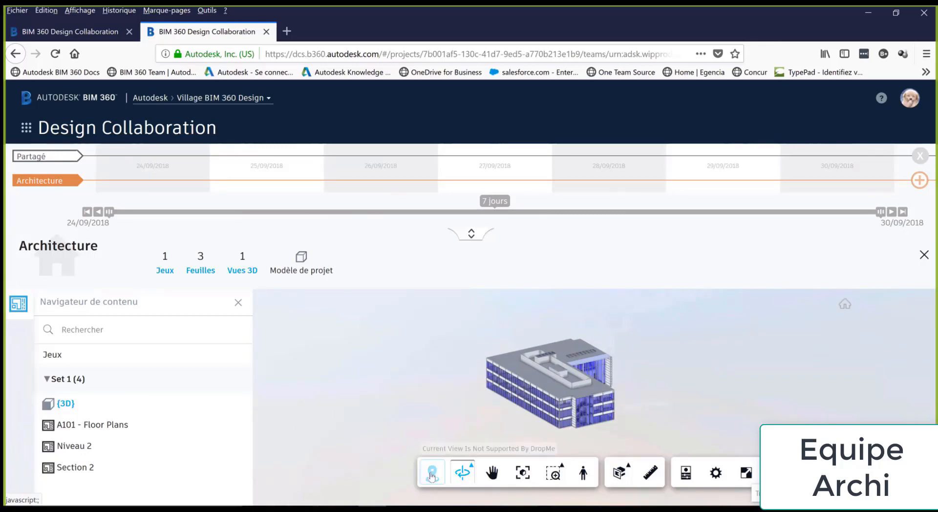
left_click(152, 432)
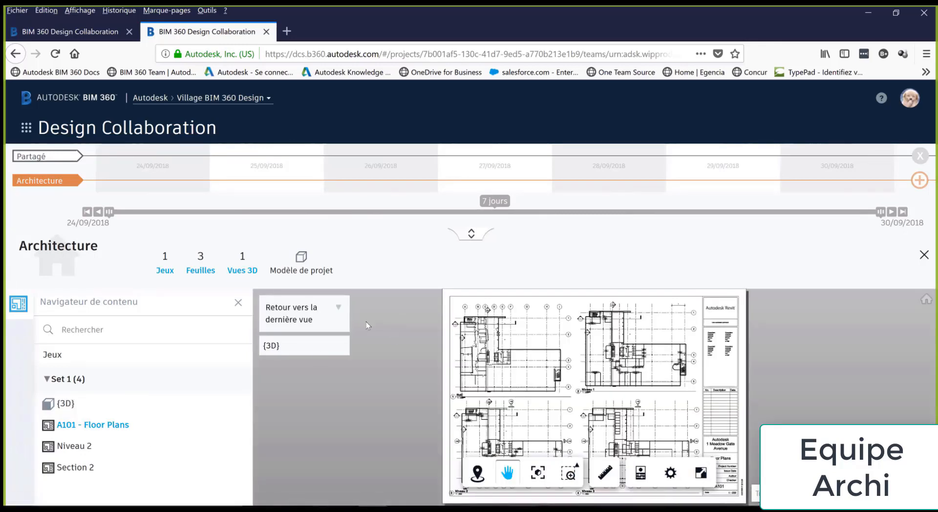
left_click(273, 347)
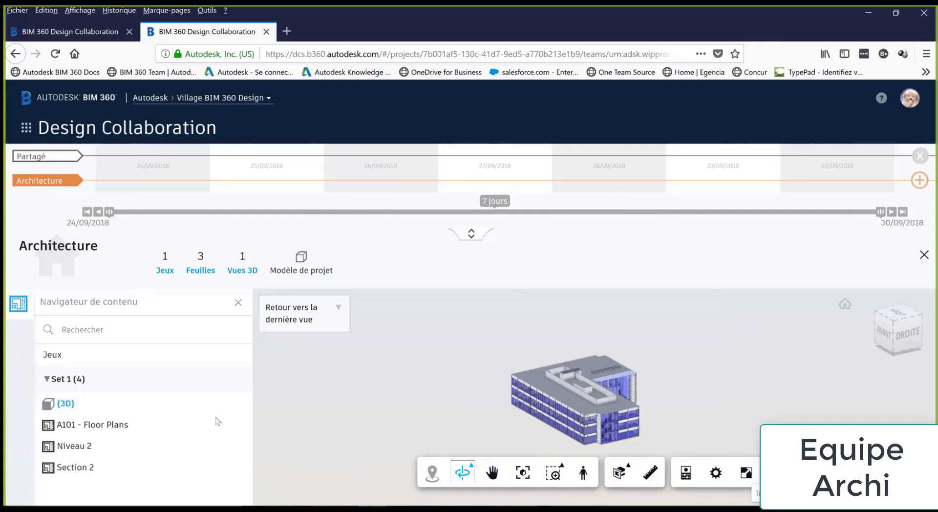
left_click(79, 426)
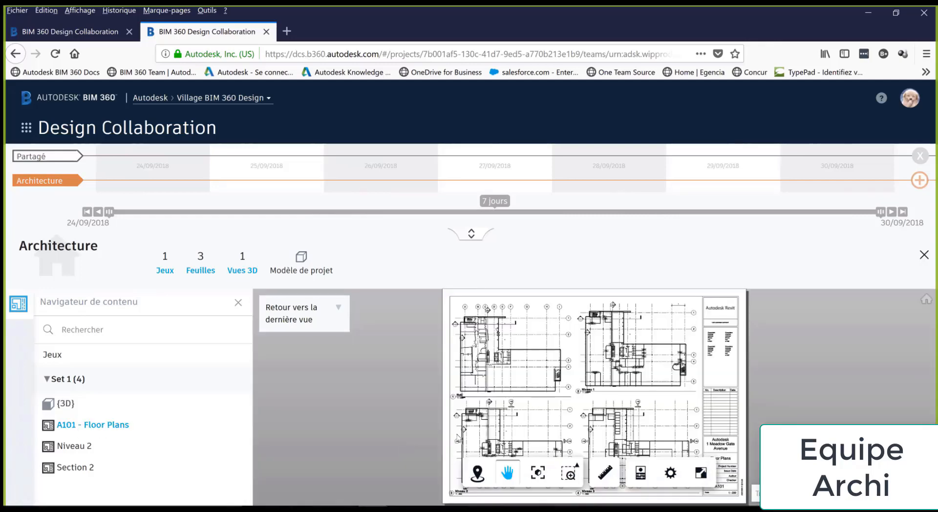
Drop a viewpoint on the RdC plan, explore it in first person, select a column, return to {3D}
left_click(477, 473)
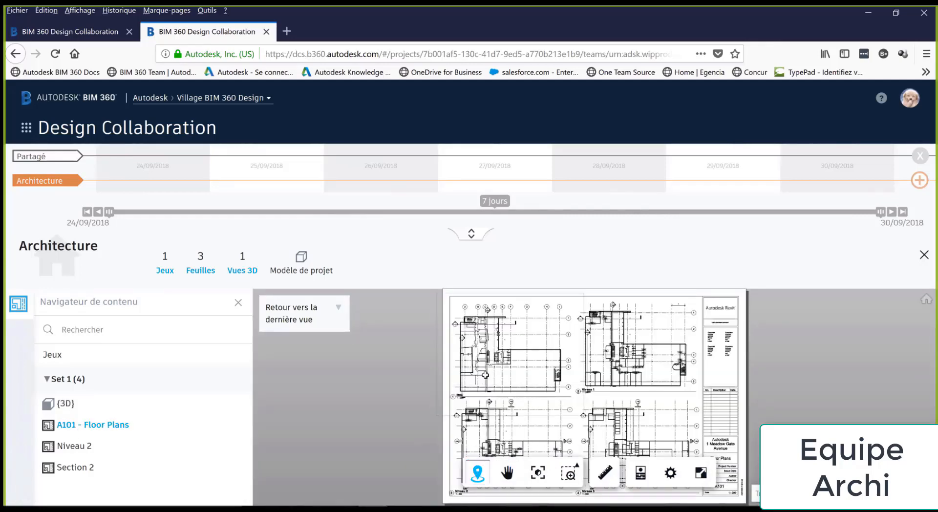
left_click_drag(486, 371, 533, 375)
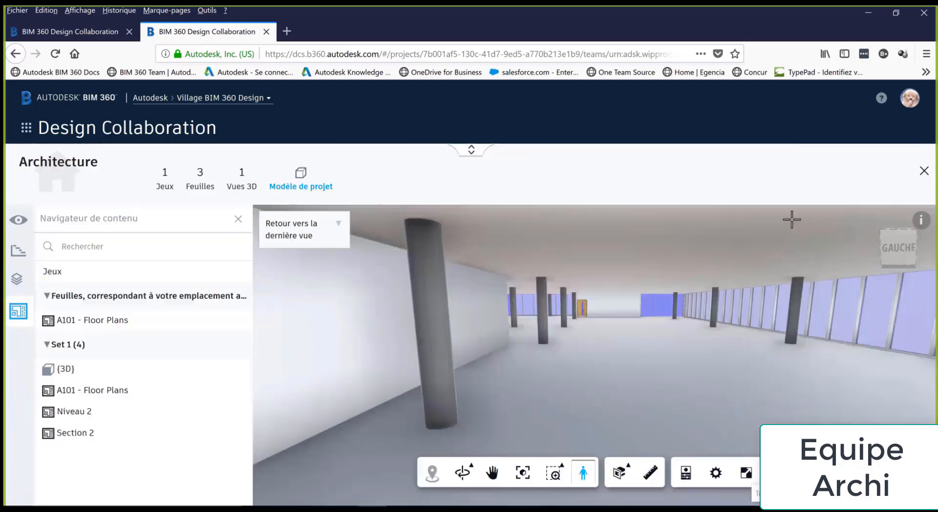
double_click(672, 351)
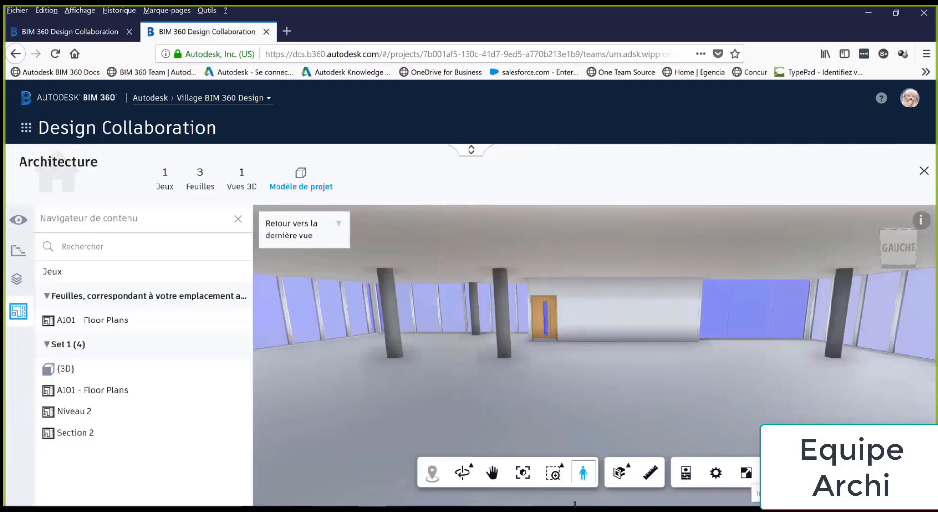
left_click(583, 473)
left_click(441, 330)
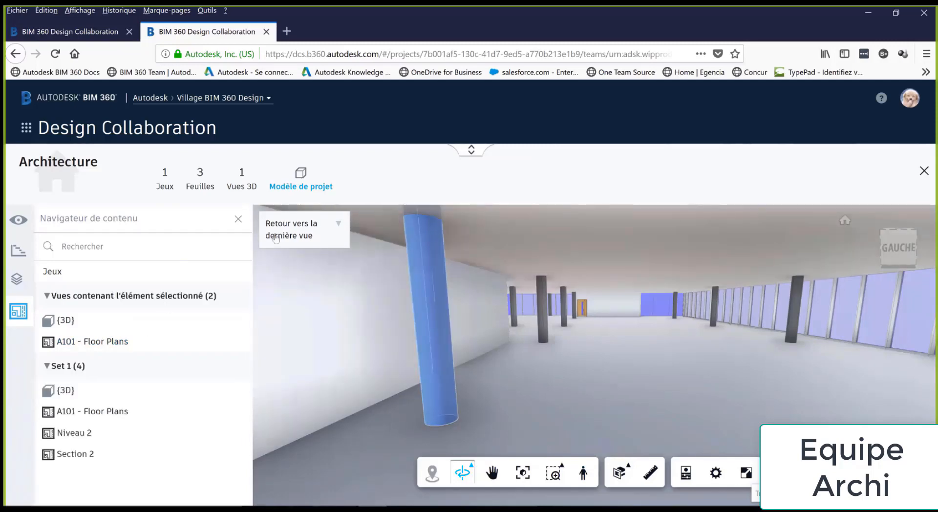
left_click(333, 239)
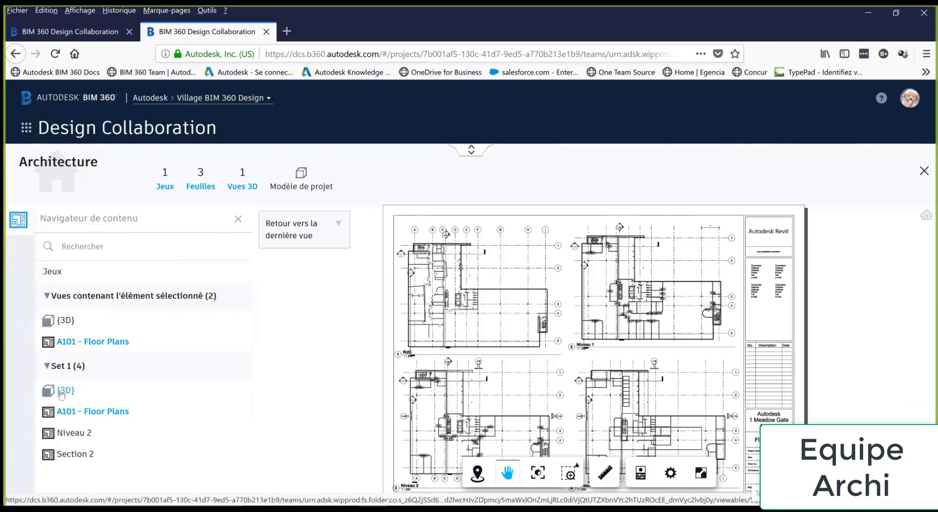
left_click(924, 171)
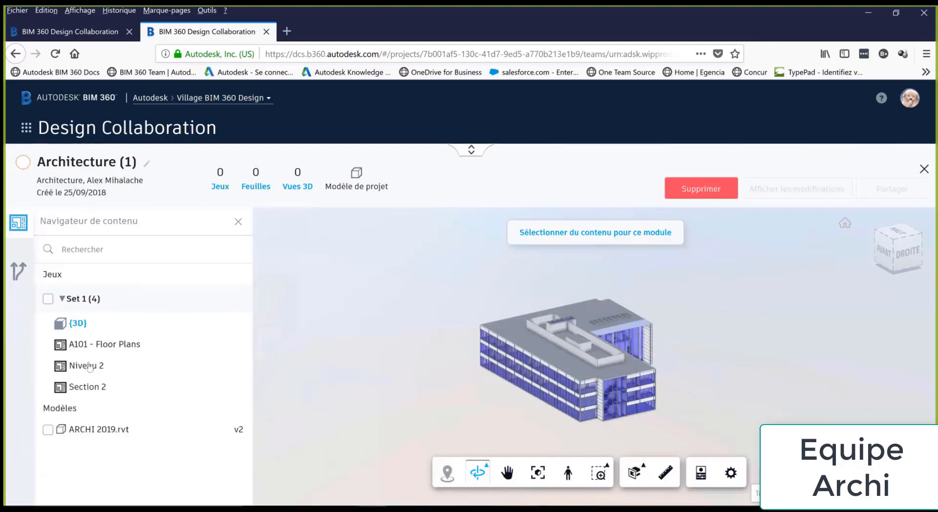
Add Set 1 to Architecture (1), save it, and share with all teams as 'A verifier par str'
left_click(48, 299)
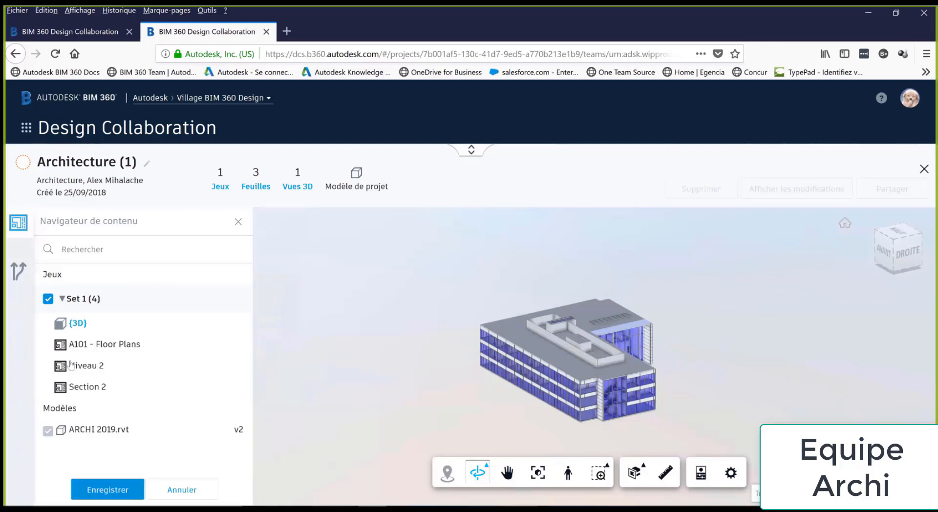
left_click(108, 490)
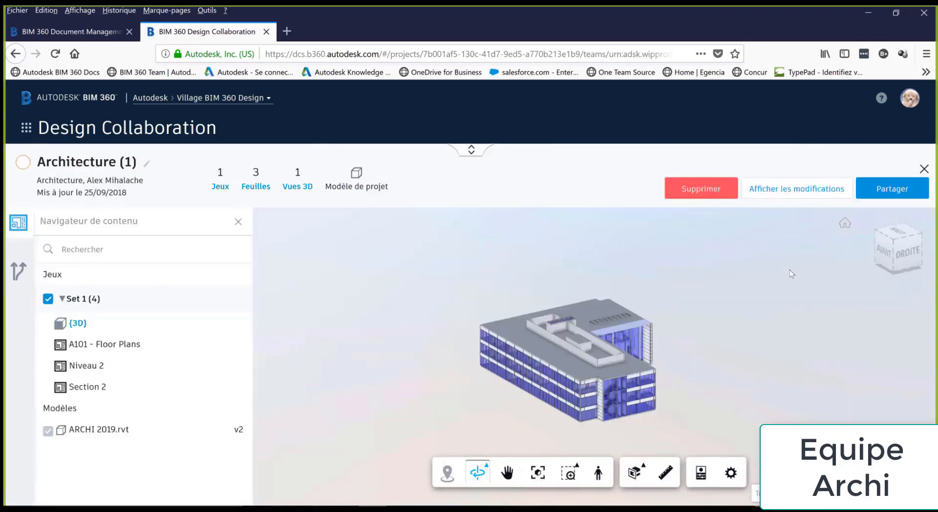
left_click(900, 194)
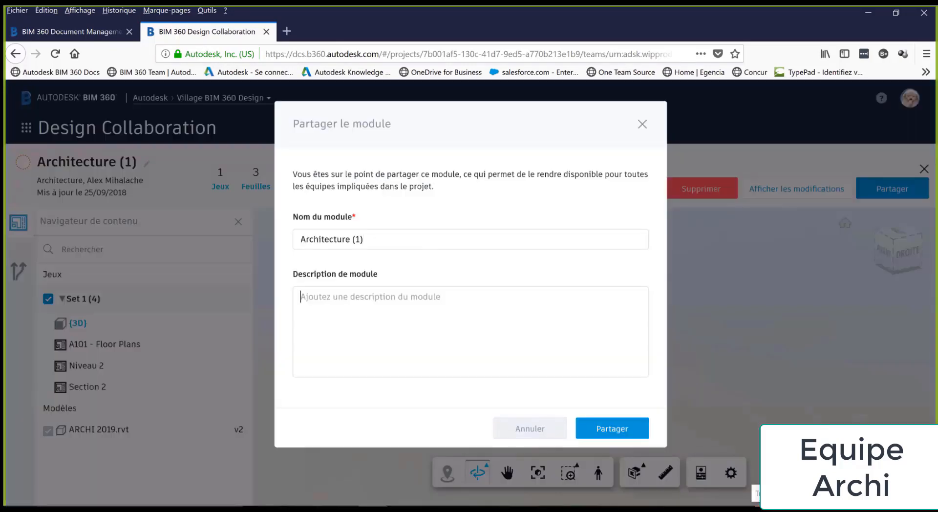
type("A")
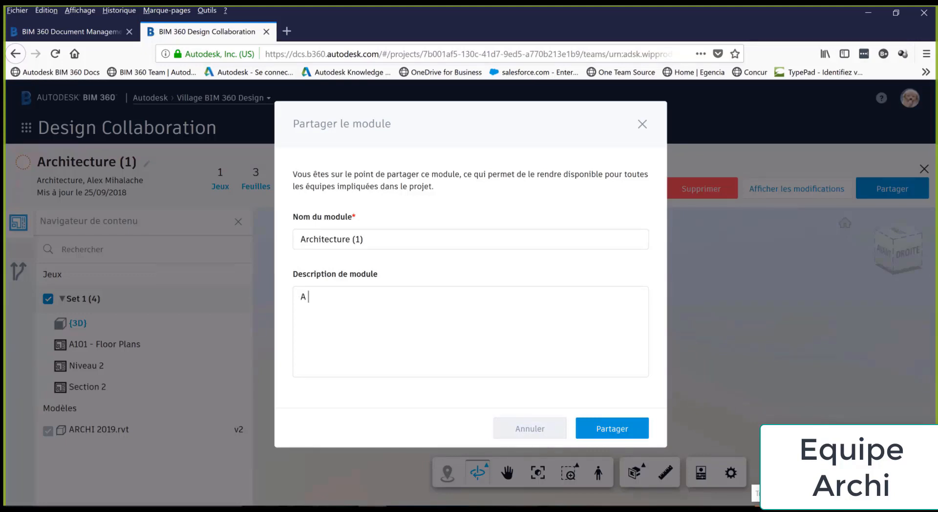
type(" verifier par str")
left_click(636, 426)
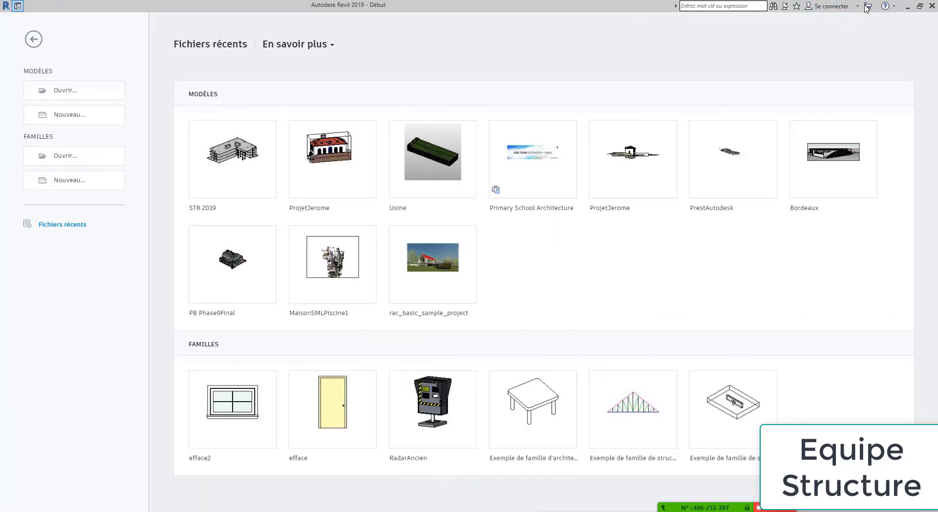
Sign in to Autodesk 360 in Revit with the account e-mail and password
left_click(854, 7)
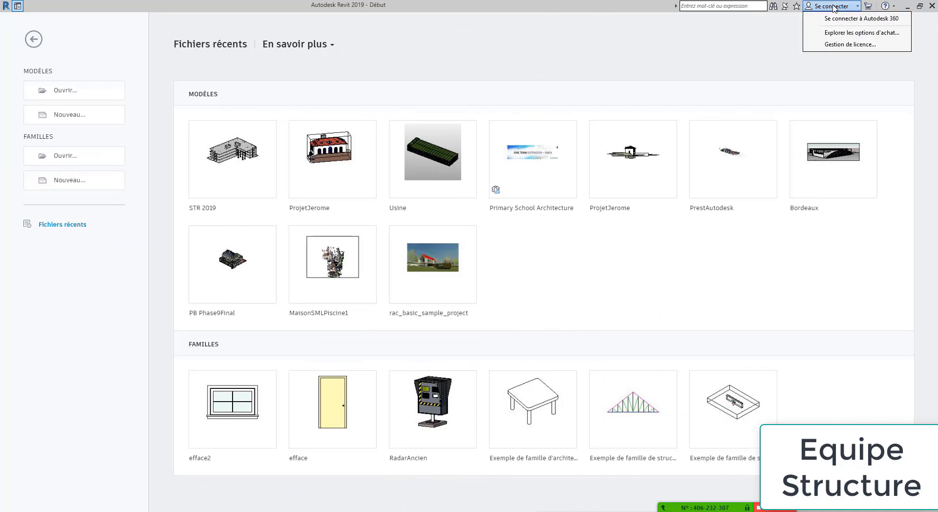
left_click(854, 18)
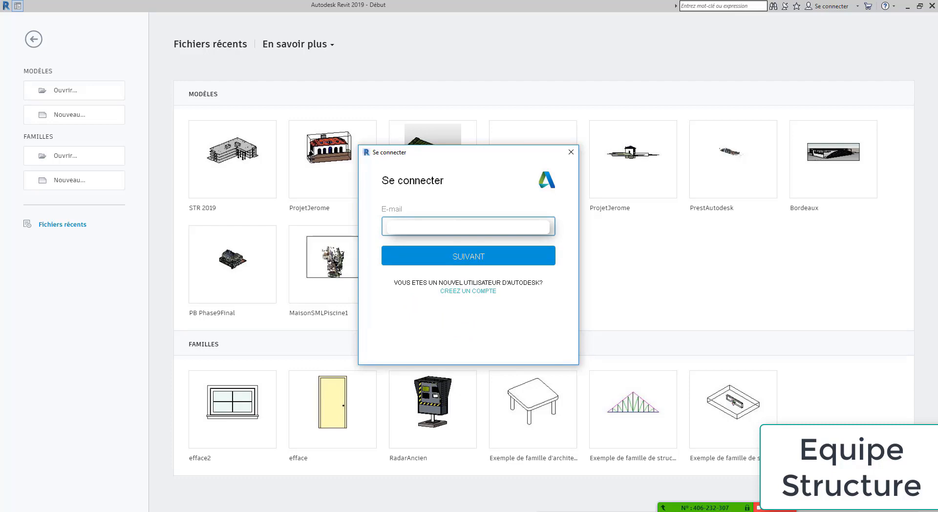
left_click(473, 249)
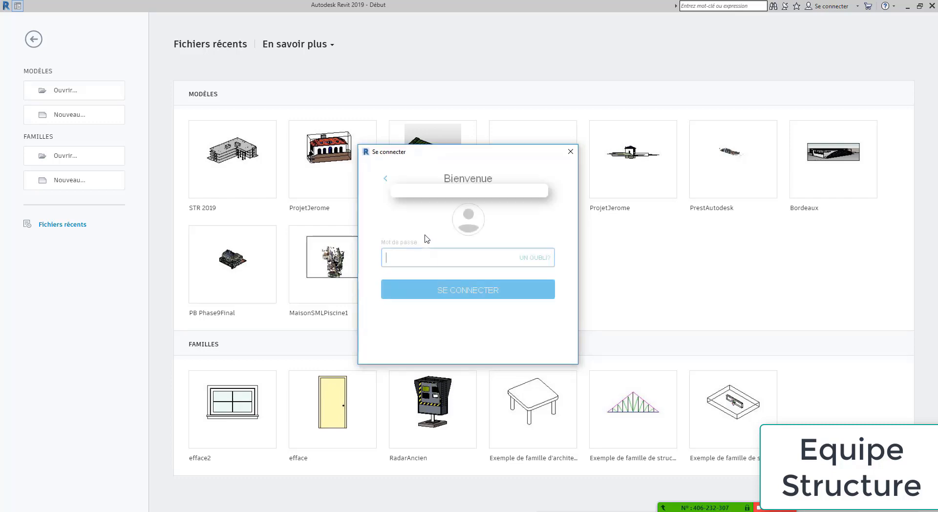
type("••")
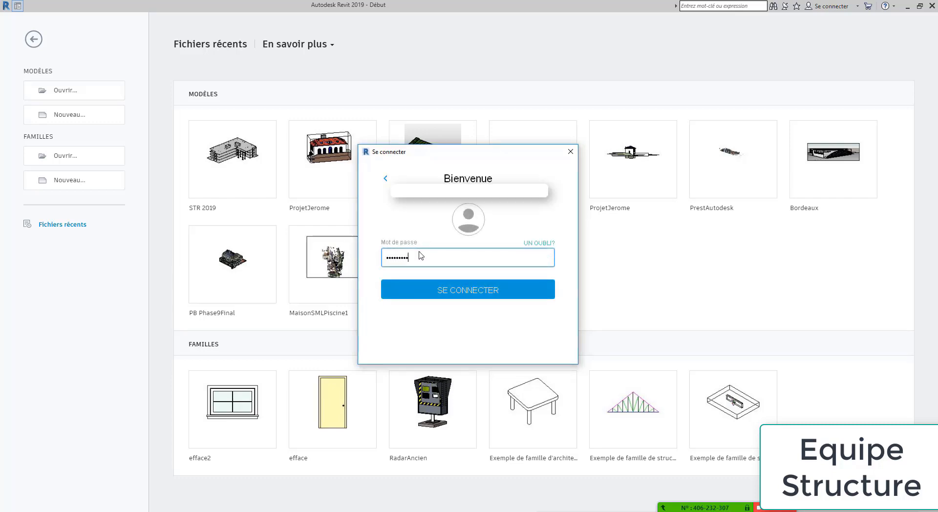
left_click(460, 289)
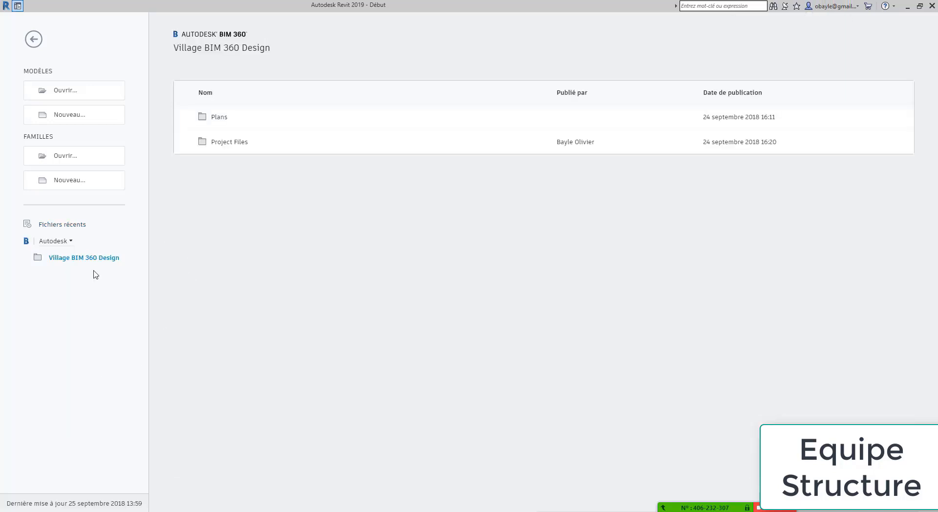
Open STR 2019.rvt from the Village BIM 360 Design project
left_click(65, 90)
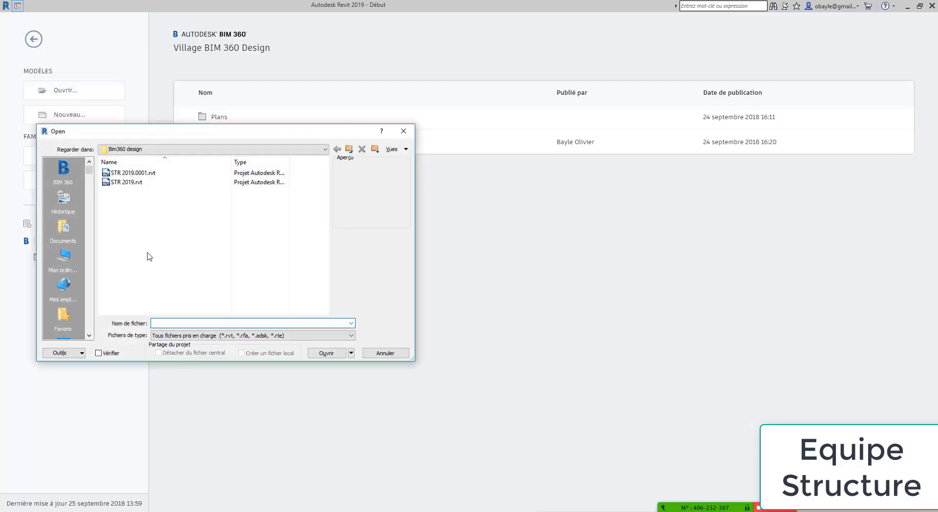
left_click(138, 182)
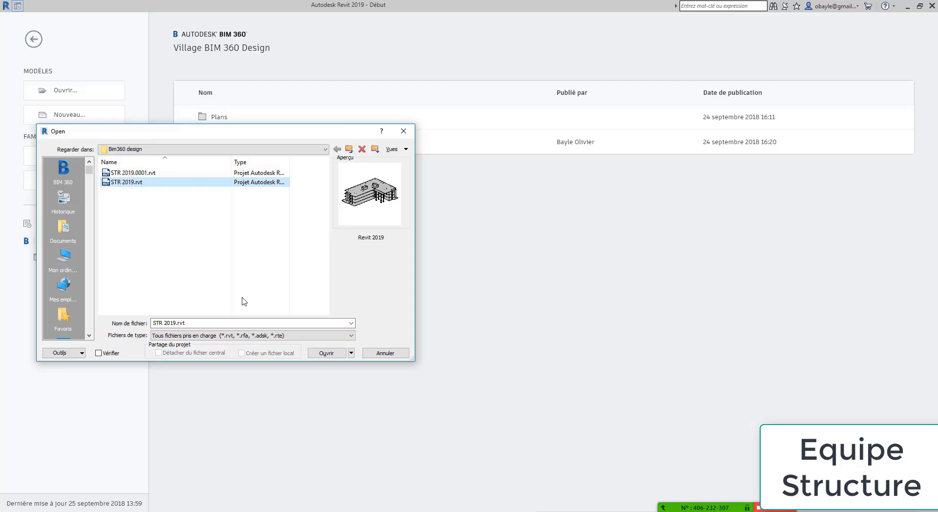
left_click(333, 356)
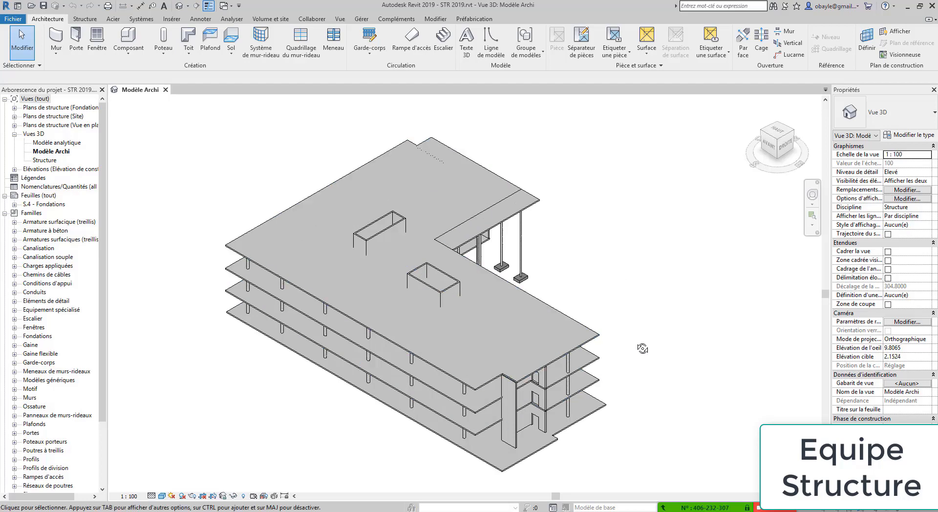
Start collaboration on STR 2019 using BIM 360 as the collaboration method
middle_click_drag(641, 349, 451, 282, "shift")
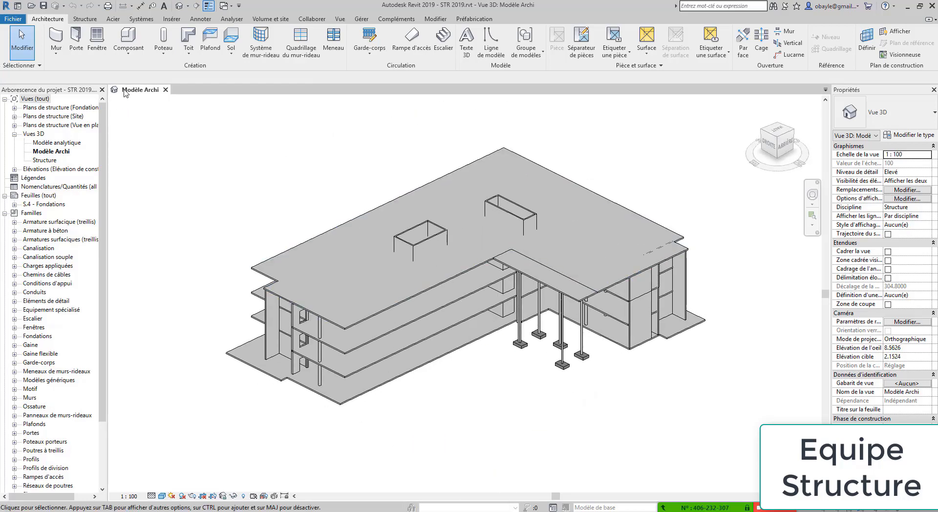
left_click(311, 18)
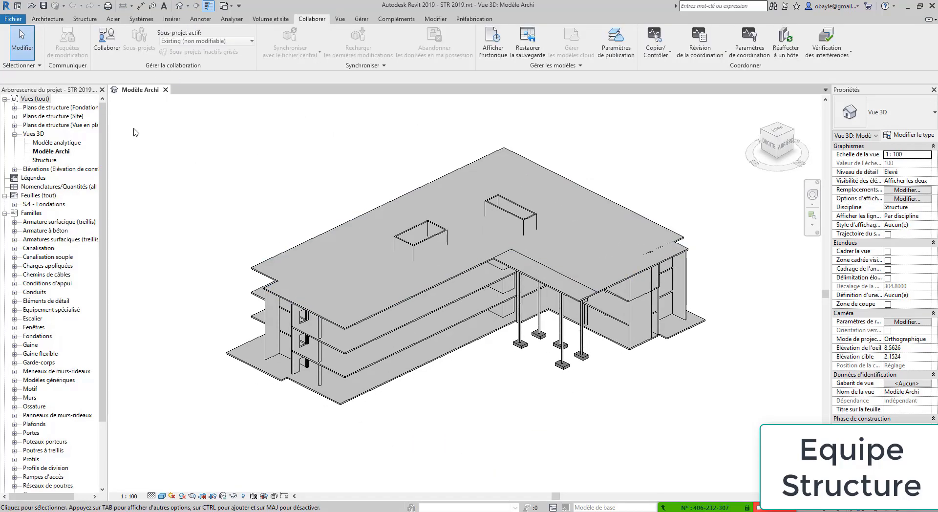
left_click(107, 39)
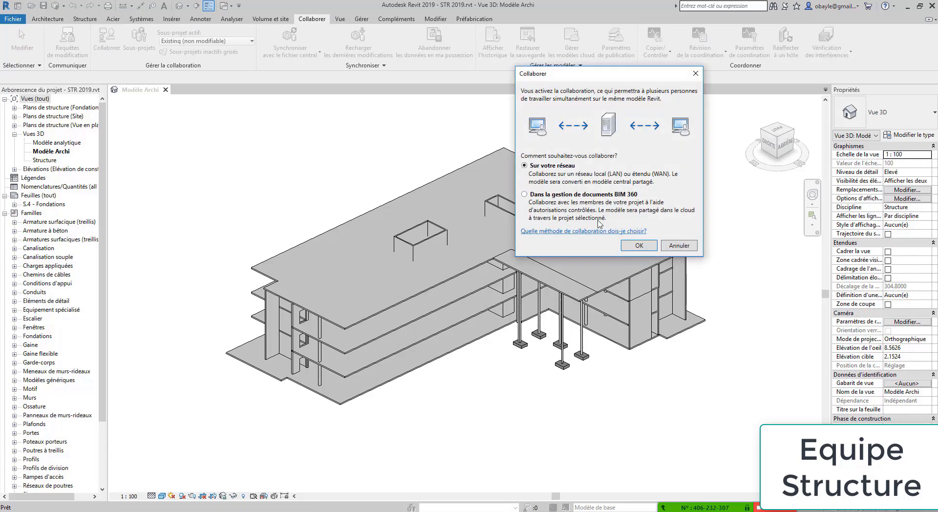
left_click(581, 196)
left_click(640, 245)
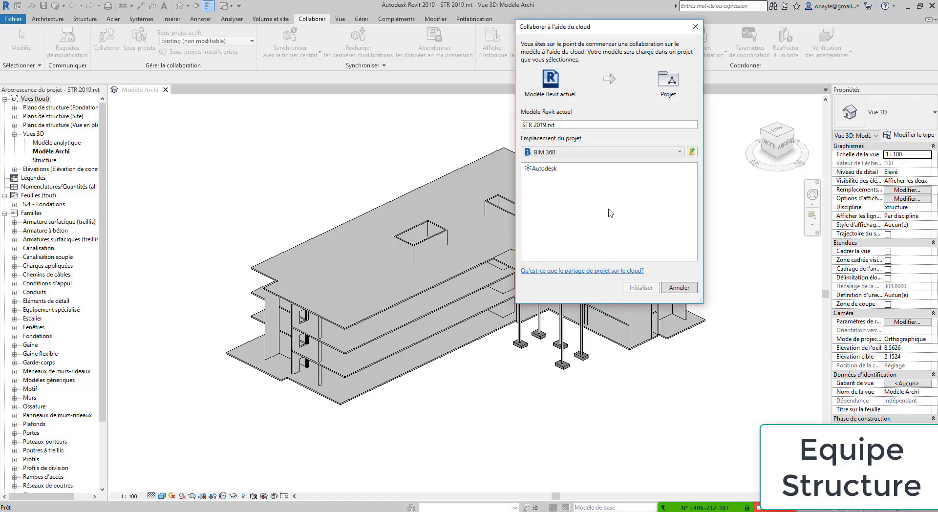
Upload the model to Autodesk > Village BIM 360 Design > Project Files > Structure and initialise it
left_click(547, 169)
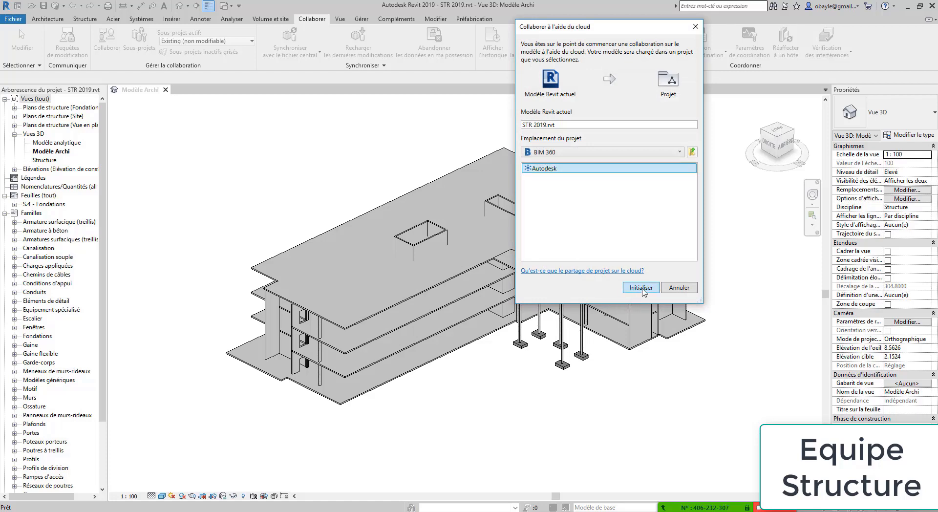
left_click(641, 288)
left_click(540, 169)
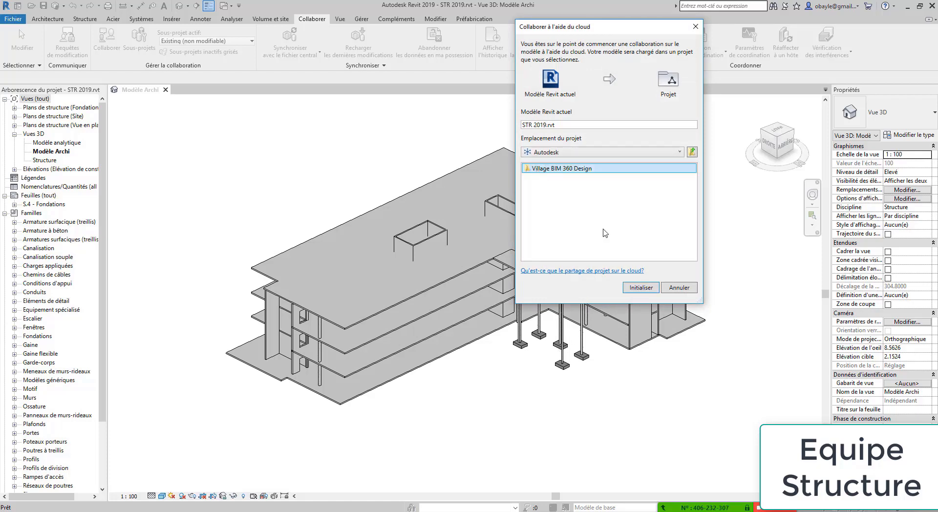
left_click(641, 288)
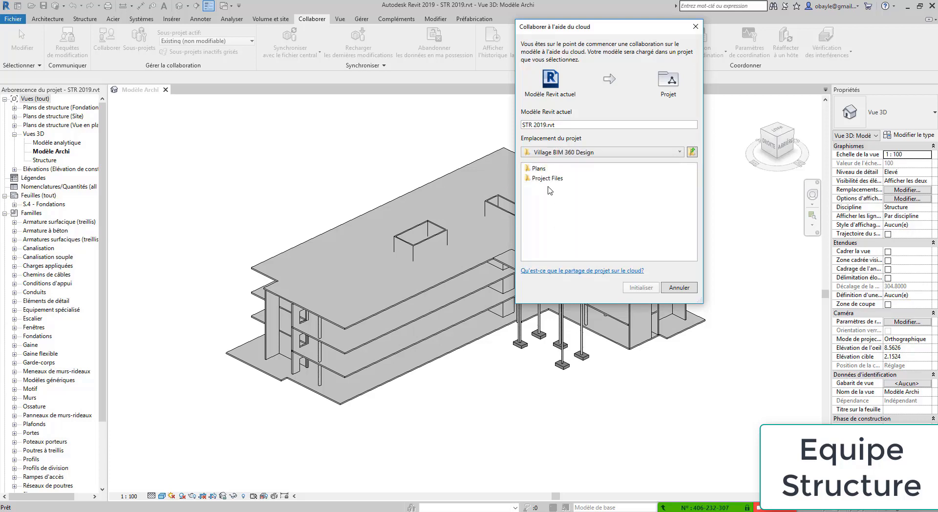
left_click(643, 290)
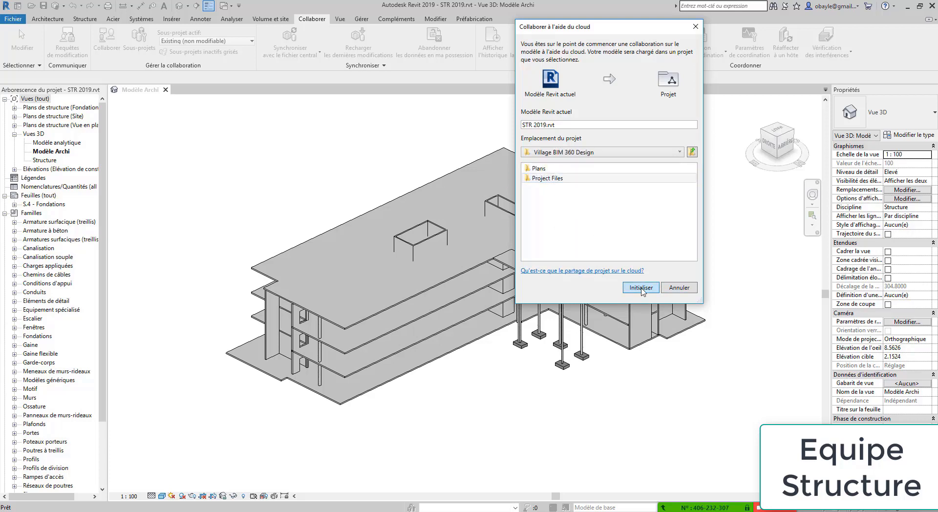
left_click(547, 189)
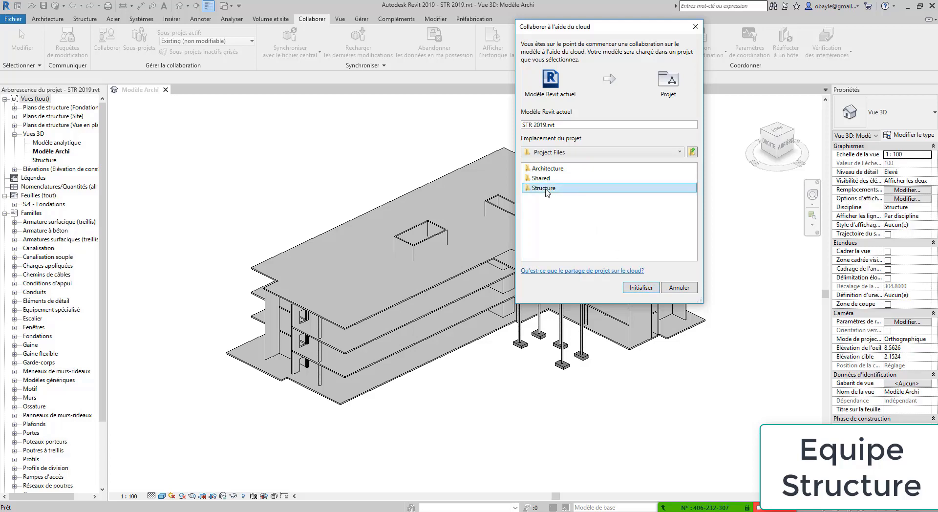
left_click(644, 288)
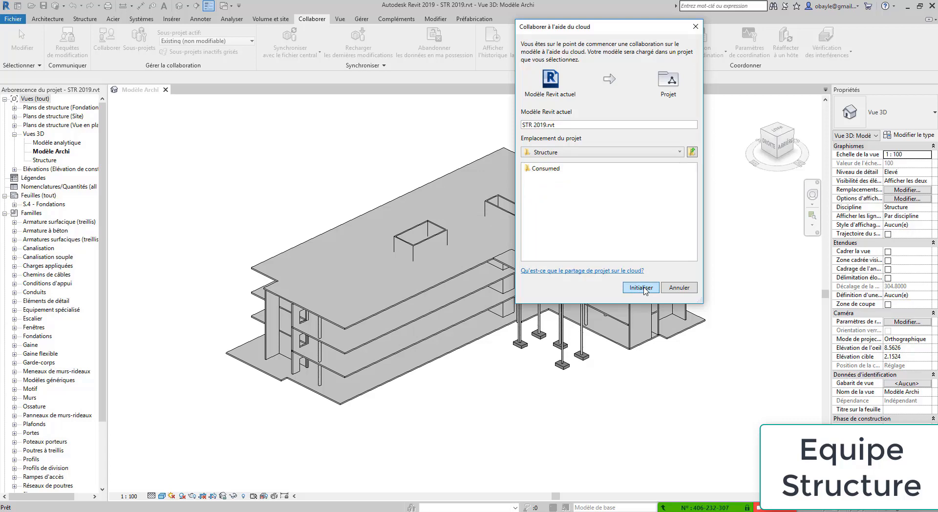
left_click(642, 288)
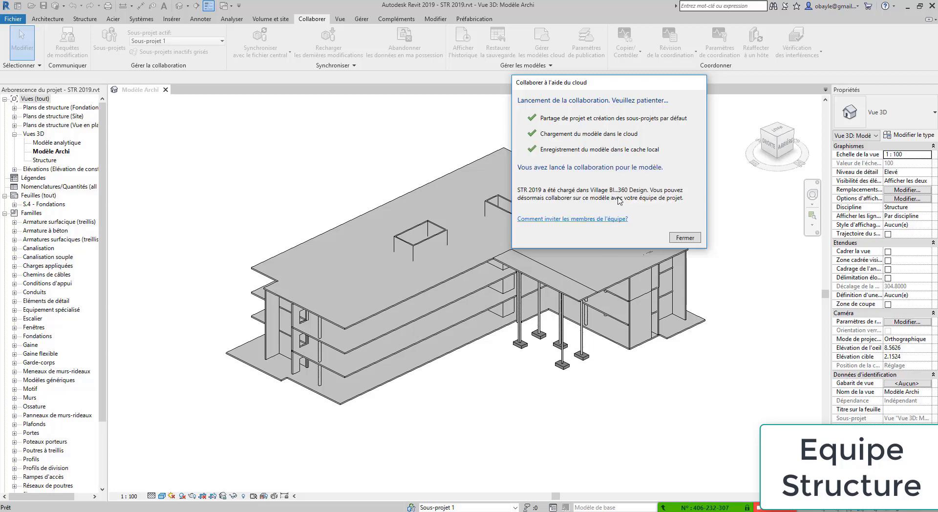
left_click(685, 240)
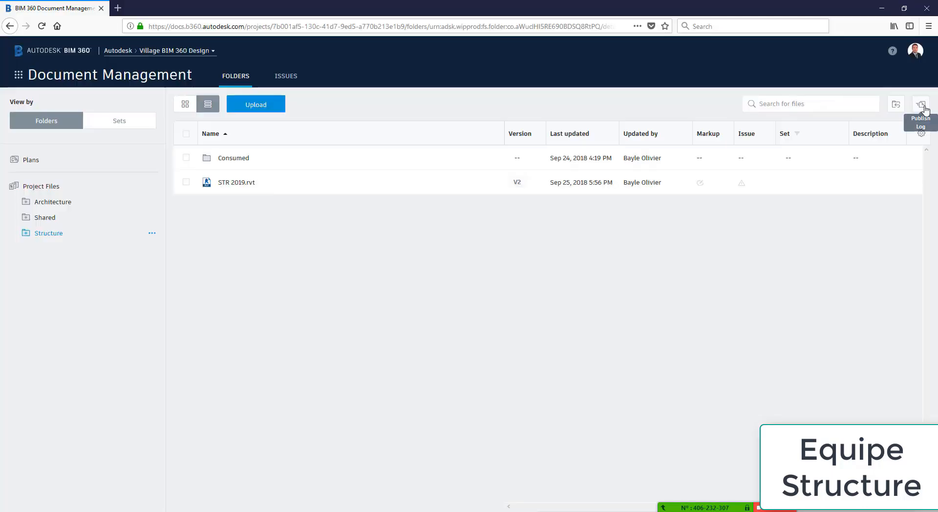
Check the Publish Log for STR 2019.rvt, then switch to Design Collaboration
left_click(923, 106)
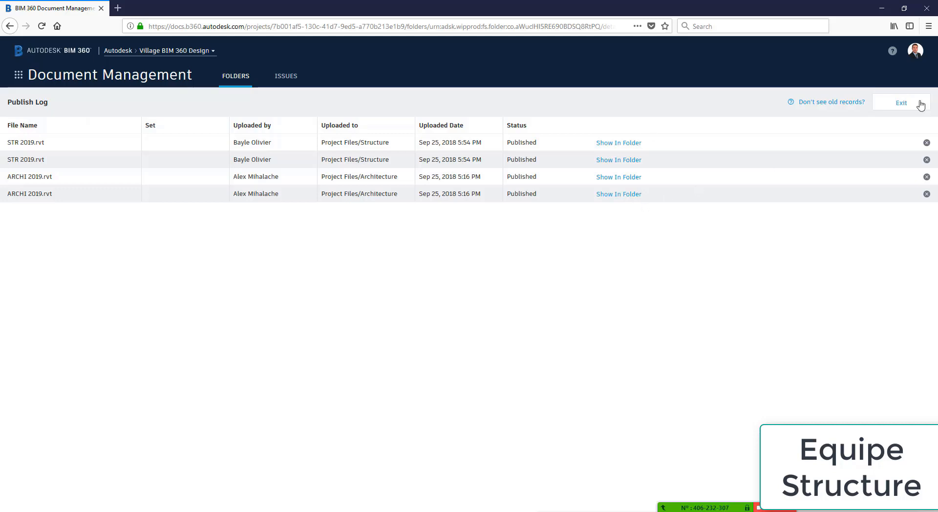
left_click(912, 110)
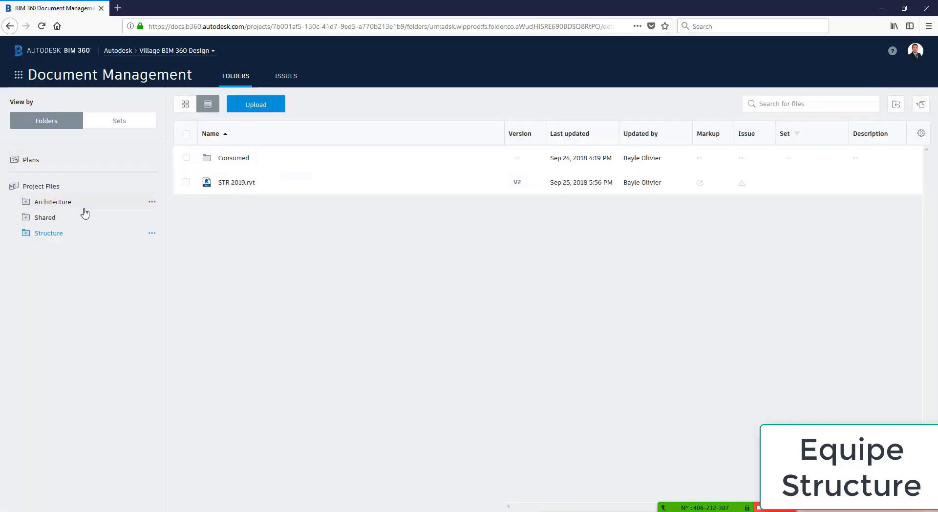
left_click(19, 76)
left_click(167, 120)
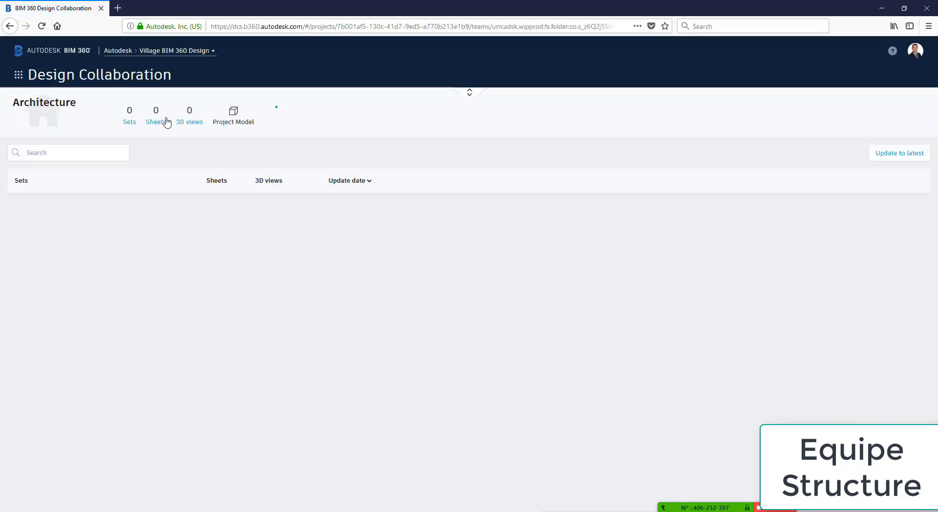
Dismiss the welcome tour and open the Architecture package's details from the team timeline
left_click(319, 187)
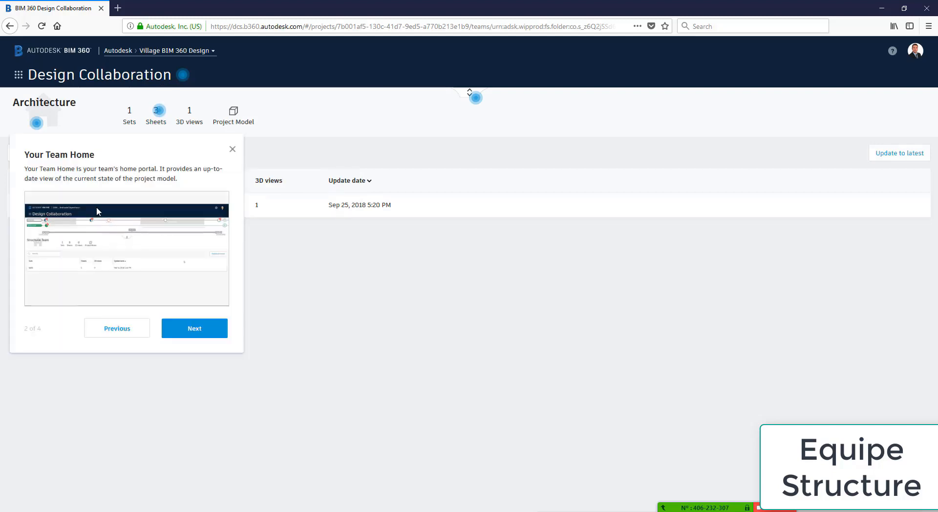
left_click(232, 149)
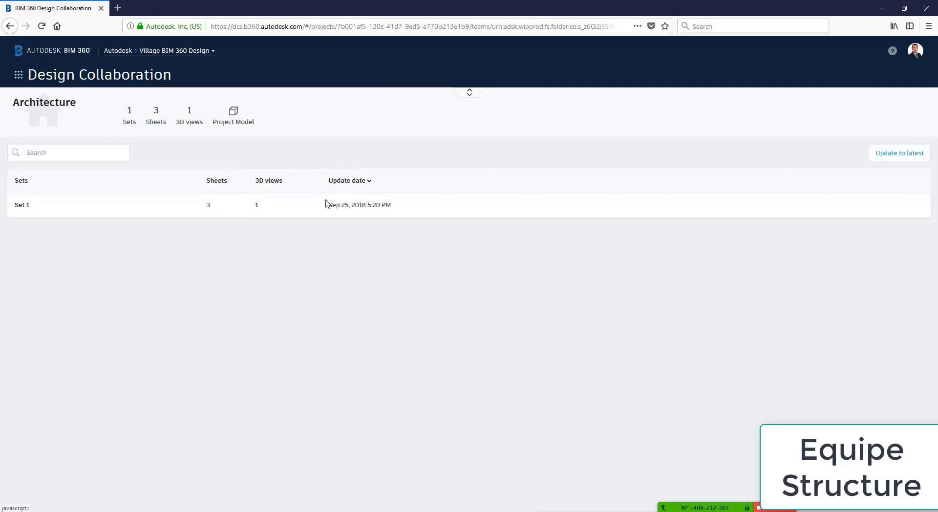
left_click(469, 93)
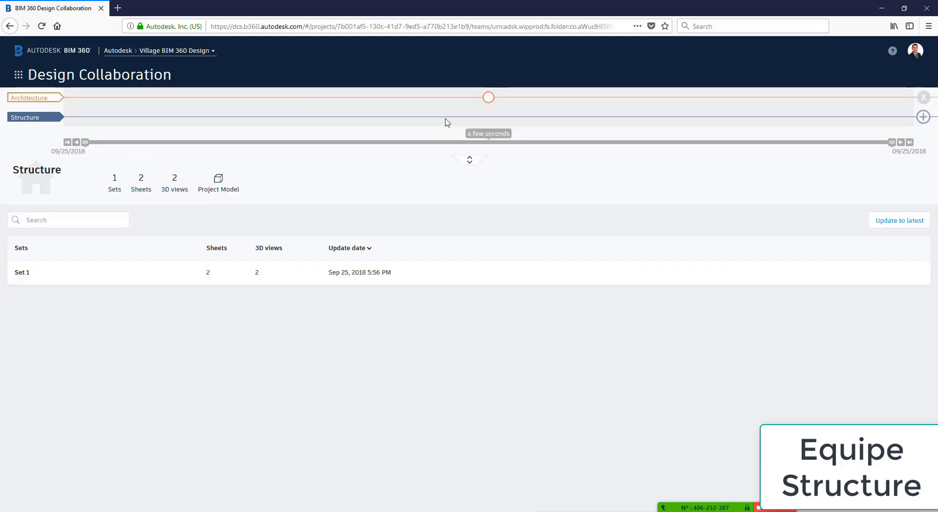
mouse_move(490, 101)
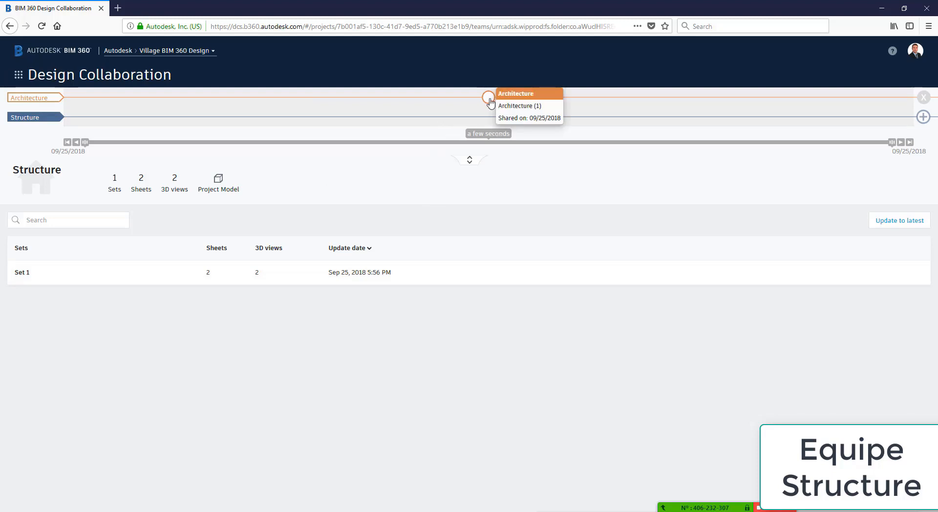
left_click(490, 98)
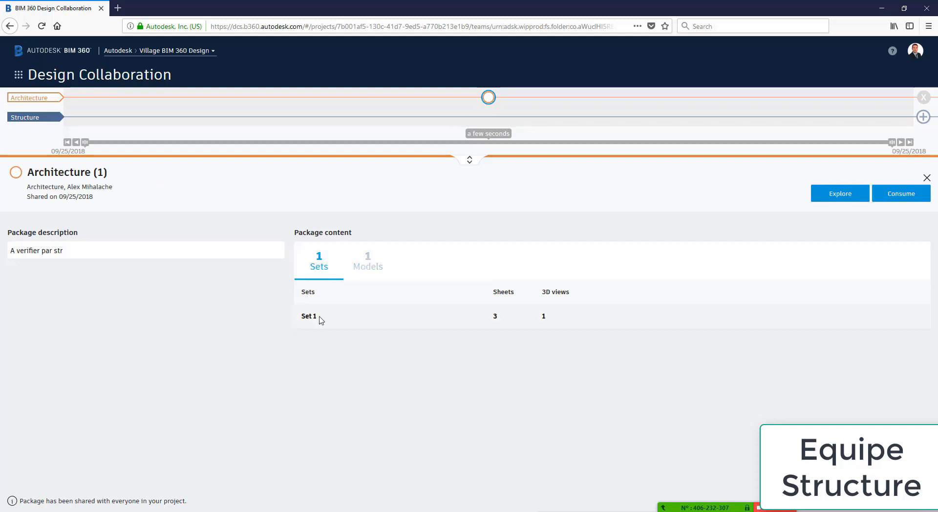
Explore the Architecture package in 3D and toggle the Architecture team's elements in Teams
left_click(849, 199)
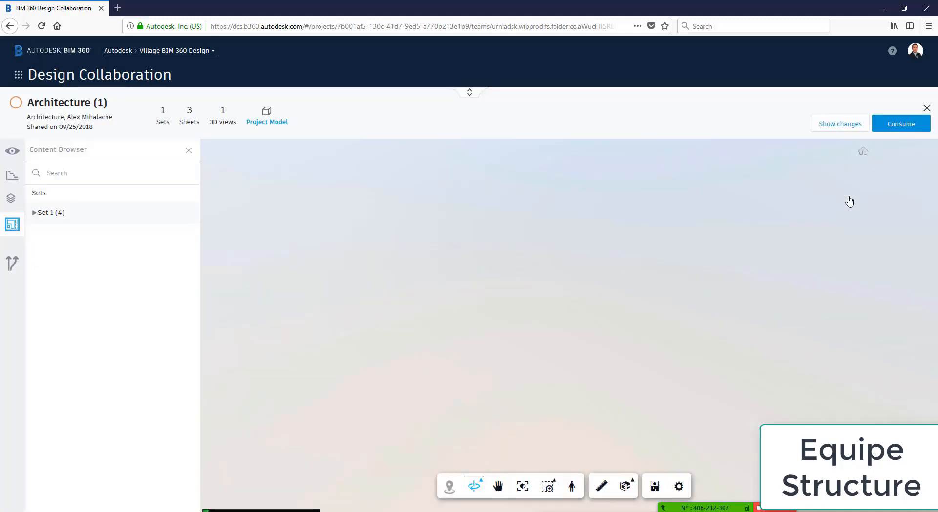
middle_click_drag(702, 310, 702, 310)
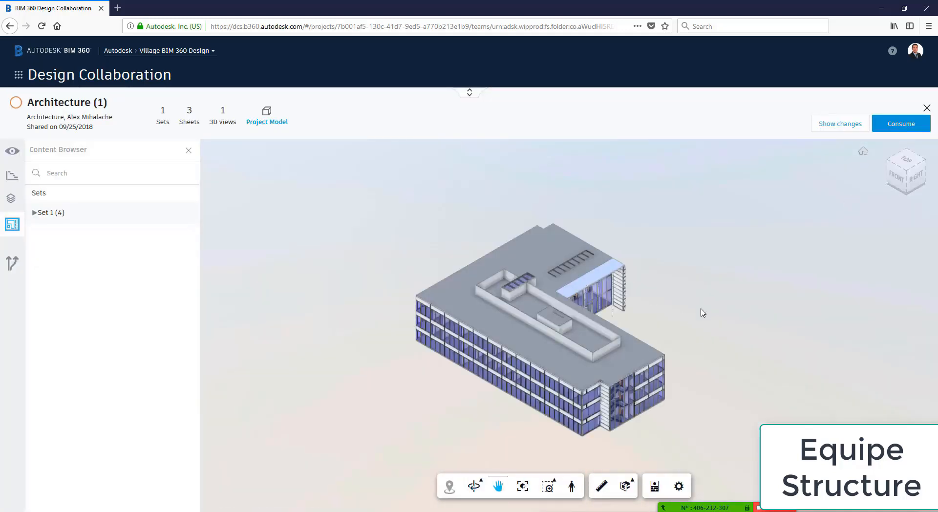
left_click_drag(703, 312, 434, 278)
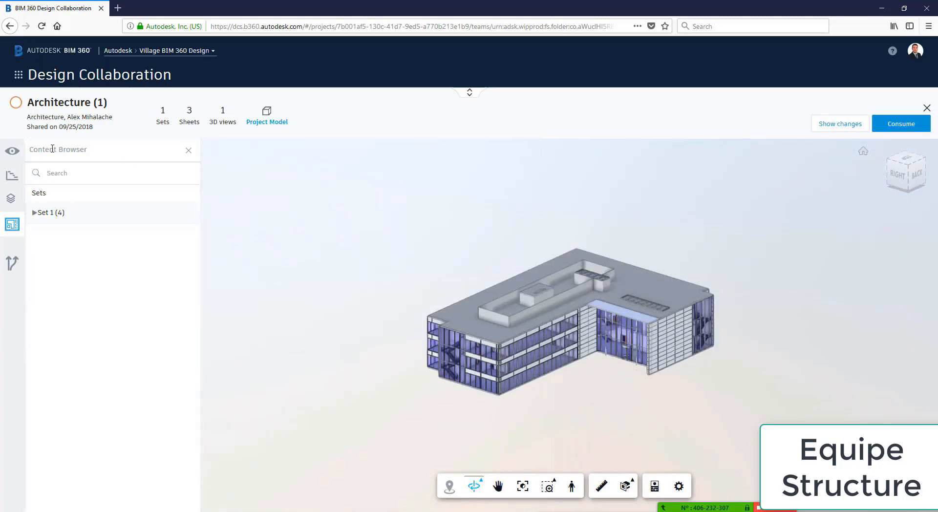
left_click(12, 151)
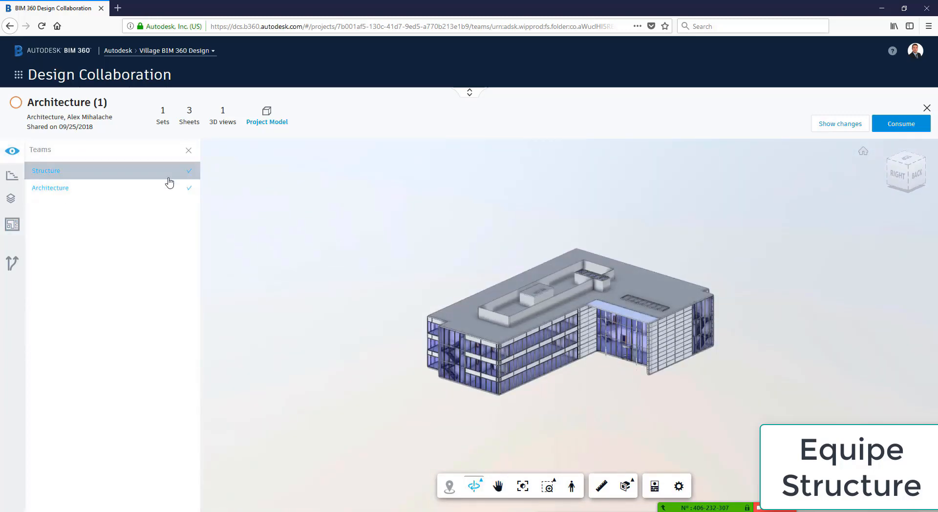
left_click(189, 188)
left_click(188, 192)
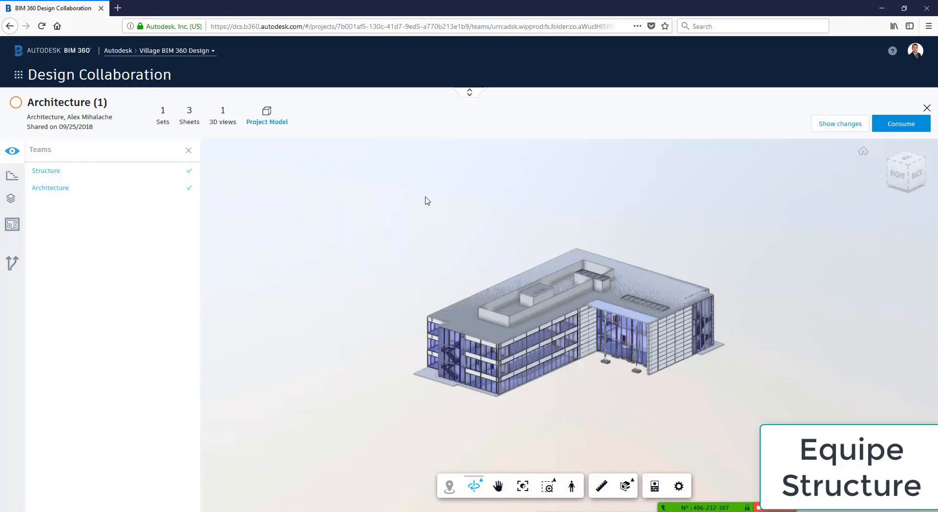
Isolate Niveau 2 and Niveau 0 from the Levels panel, then begin consuming the package
middle_click_drag(738, 279, 655, 325, "shift")
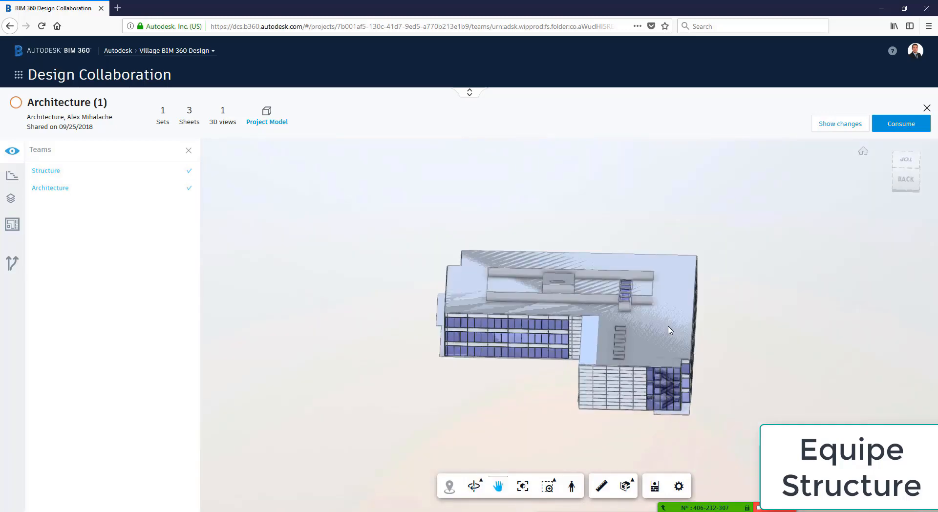
left_click(12, 200)
left_click(45, 205)
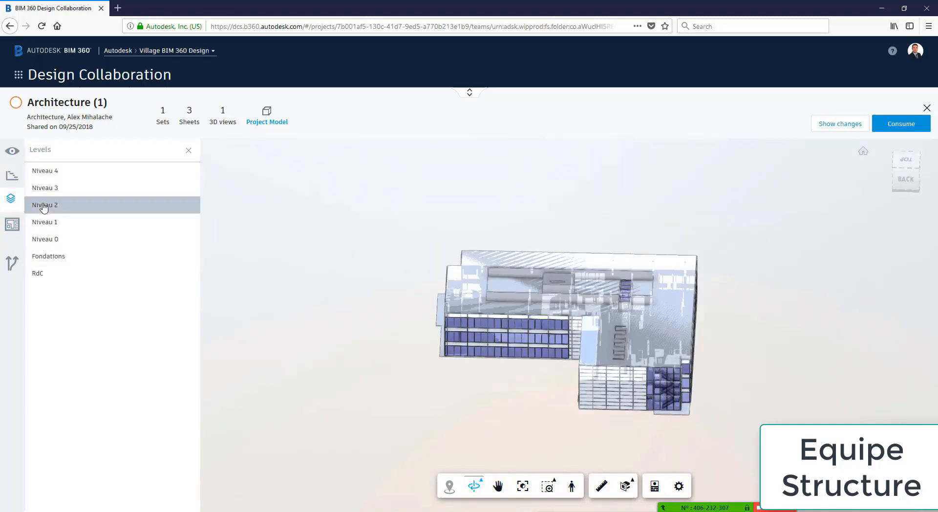
left_click(55, 240)
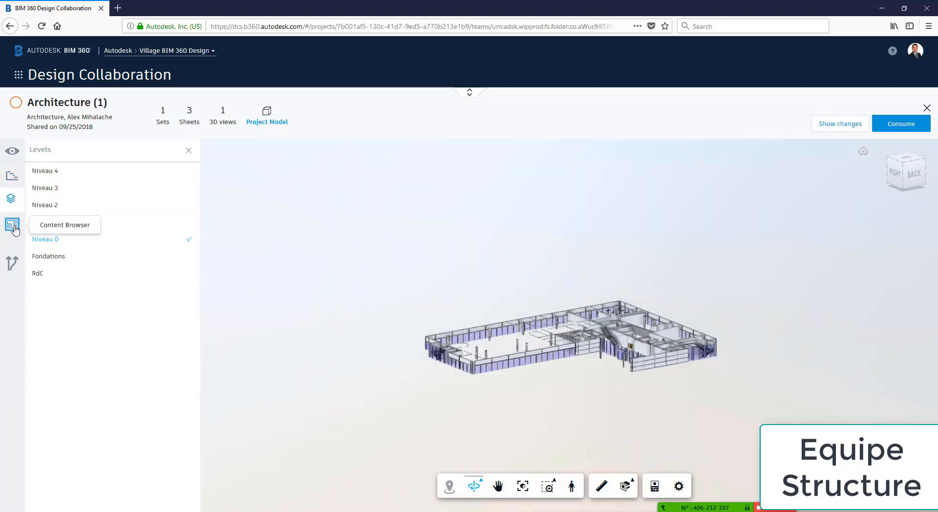
left_click(912, 125)
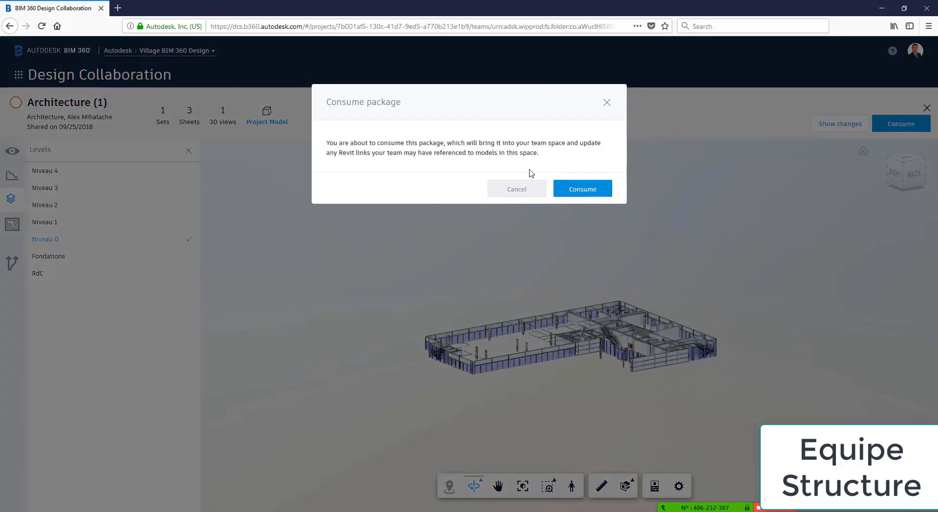
Confirm consuming the Architecture (1) package in the Consume package dialog
left_click(586, 190)
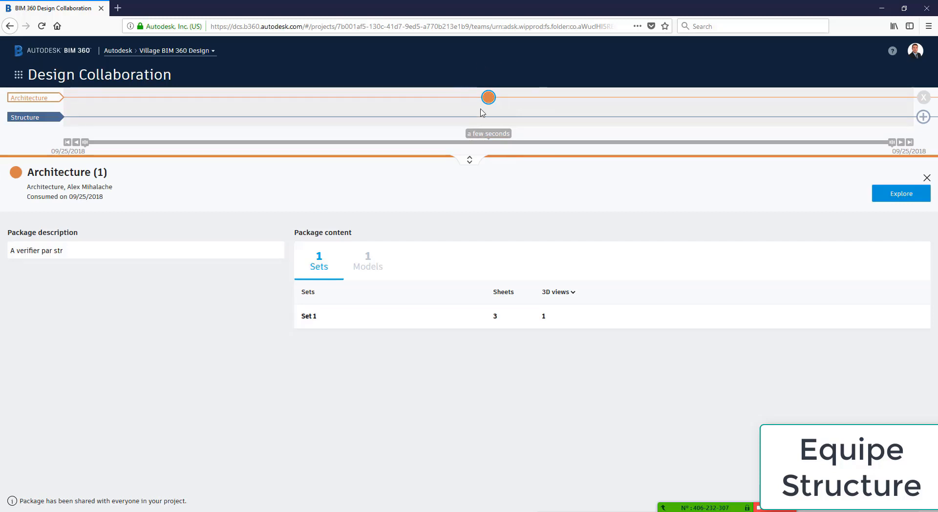
mouse_move(489, 97)
Switch to Document Management and open Structure > Consumed > Architecture, holding ARCHI 2019.rvt
left_click(20, 75)
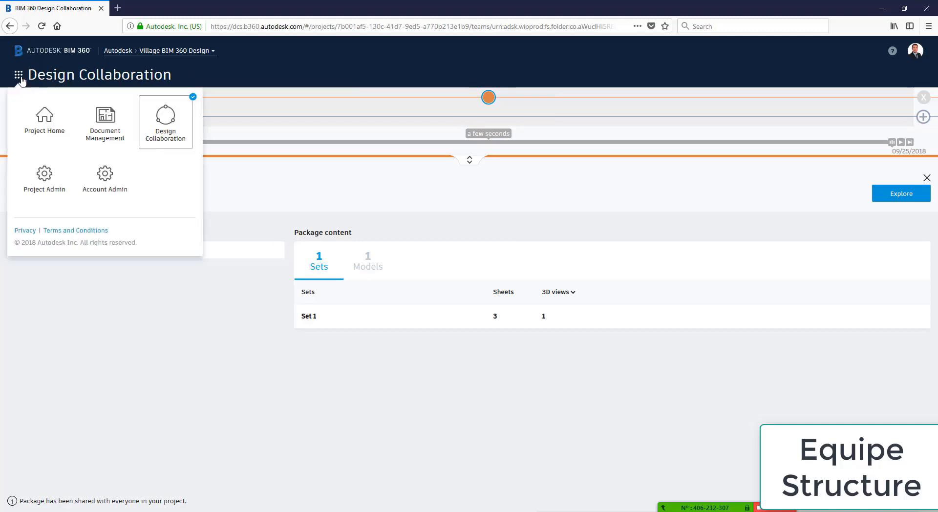
left_click(113, 130)
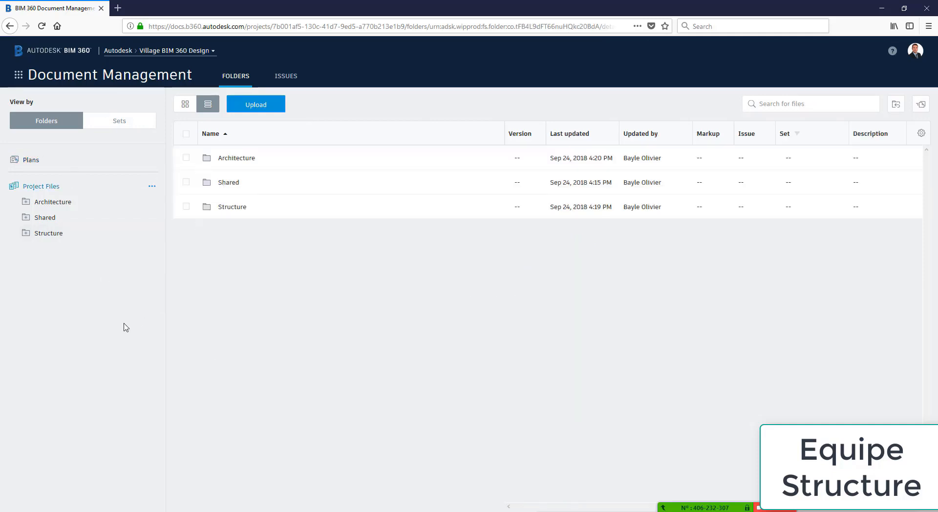
left_click(26, 233)
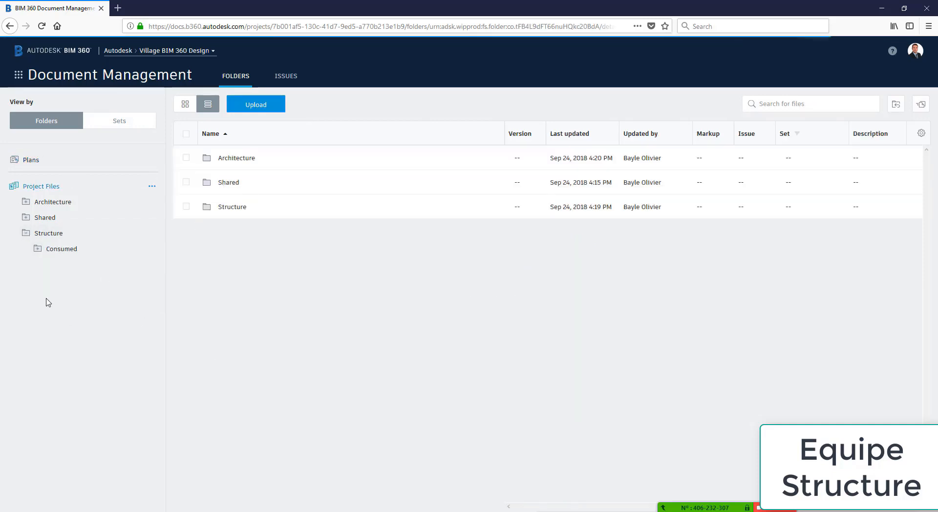
left_click(38, 249)
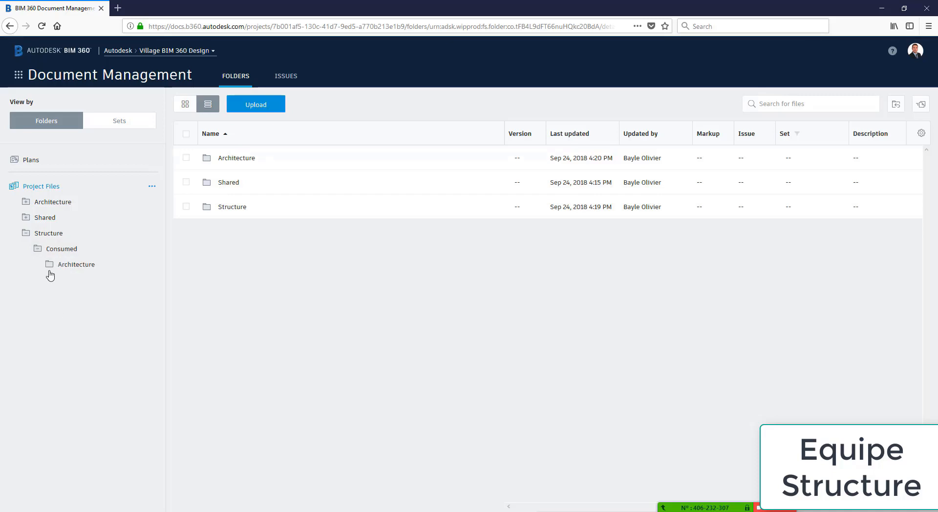
left_click(55, 268)
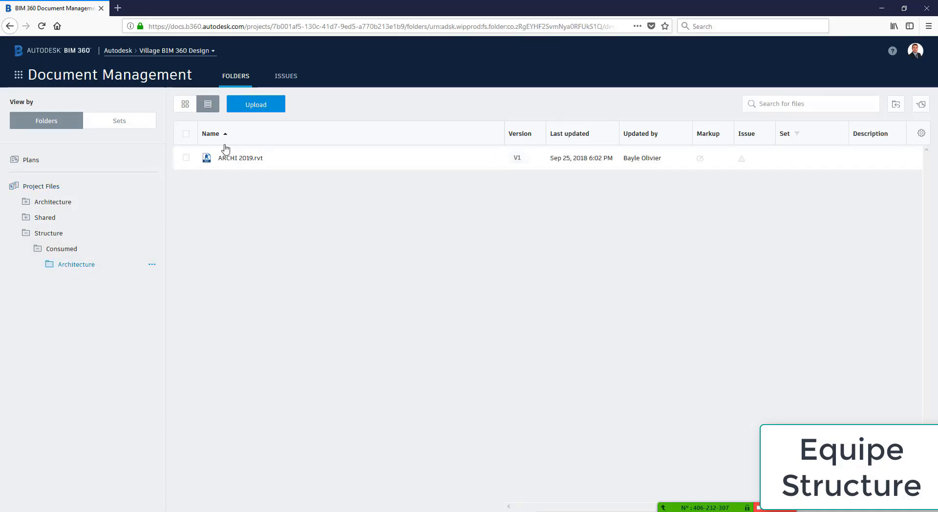
Link ARCHI 2019.rvt from Project Files > Structure > Consumed > Architecture into STR 2019
mouse_move(476, 511)
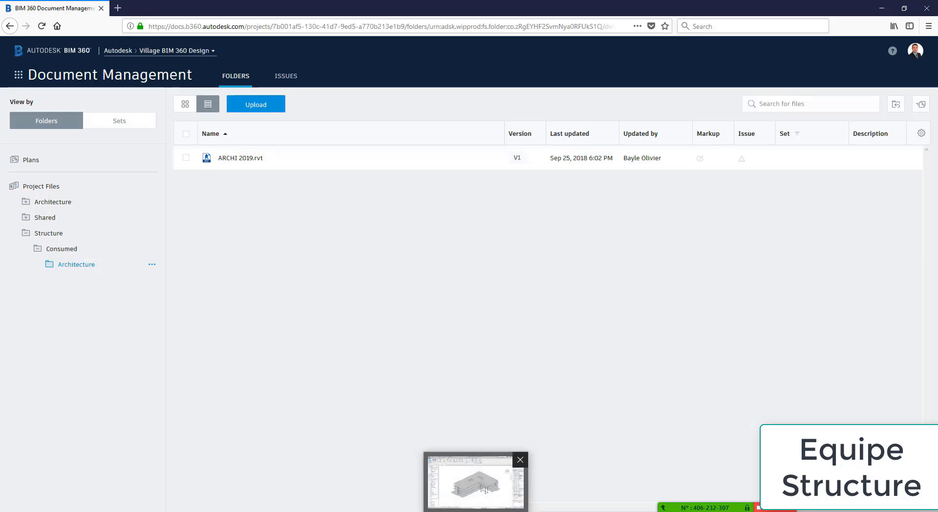
left_click(476, 482)
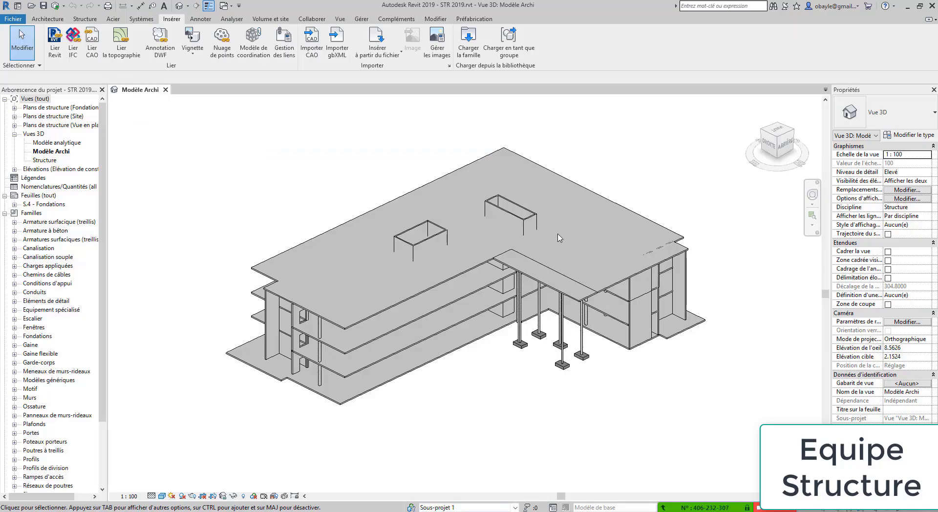
left_click(57, 47)
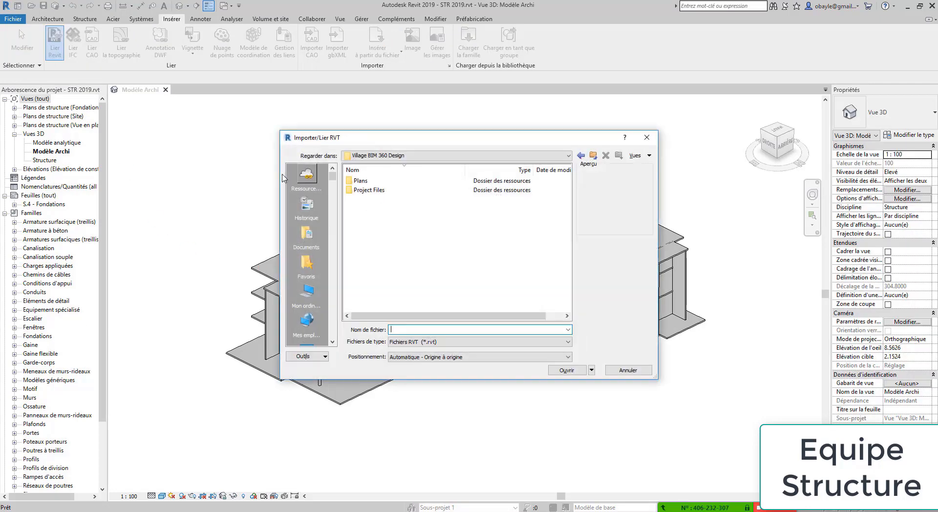
left_click(364, 190)
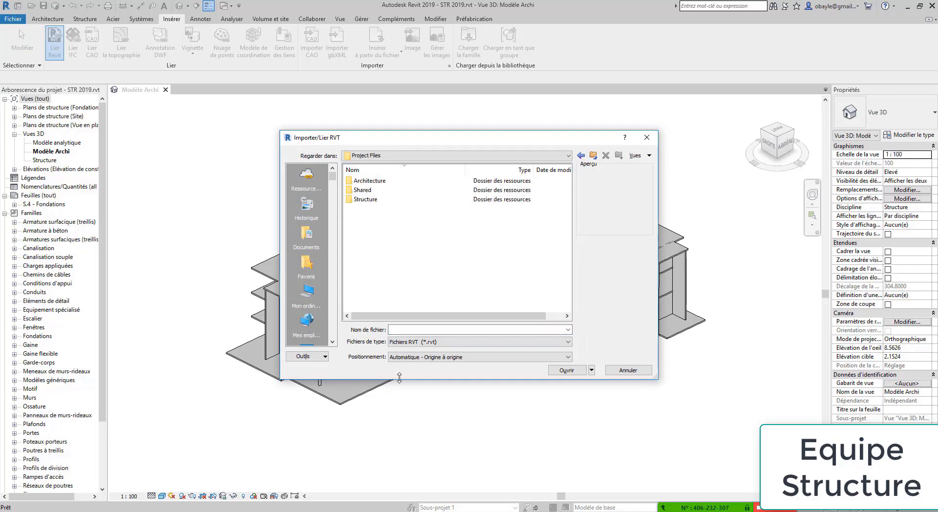
double_click(362, 199)
left_click(365, 185)
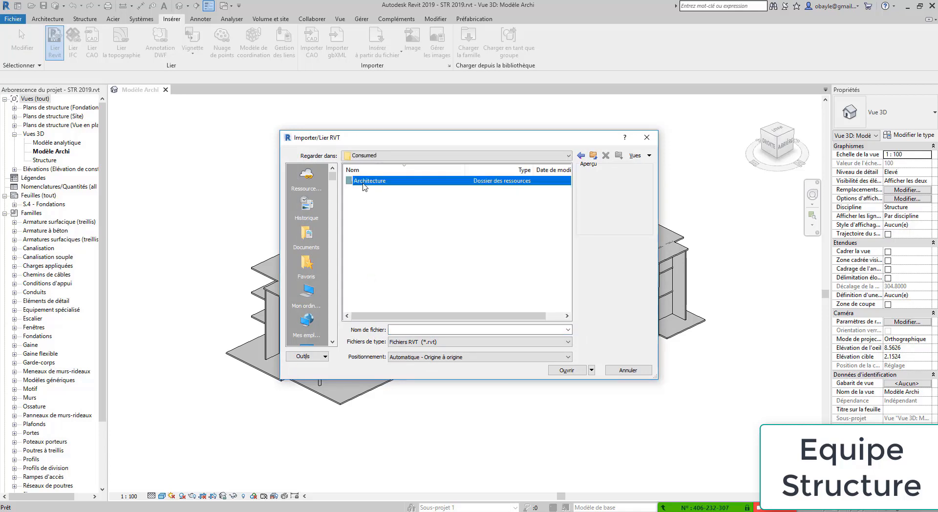
double_click(366, 185)
left_click(368, 182)
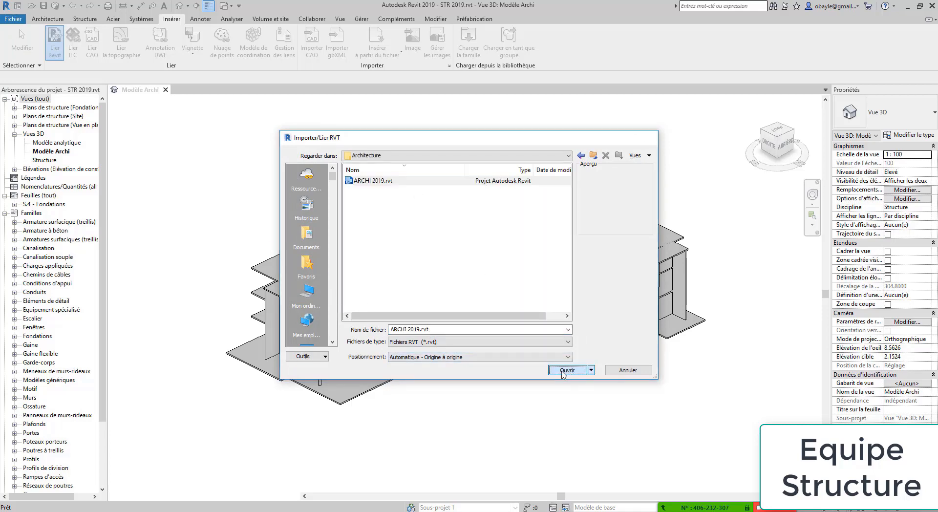
left_click(566, 370)
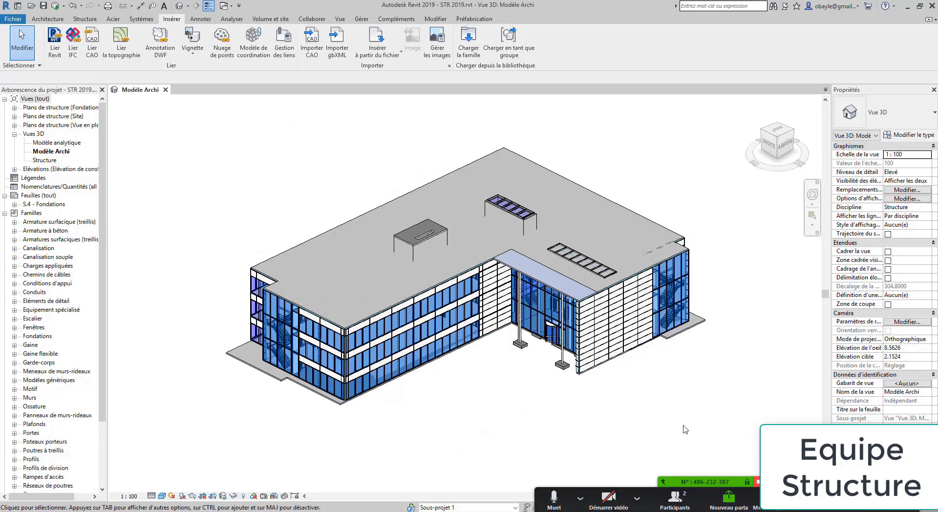
middle_click_drag(562, 432, 634, 400, "shift")
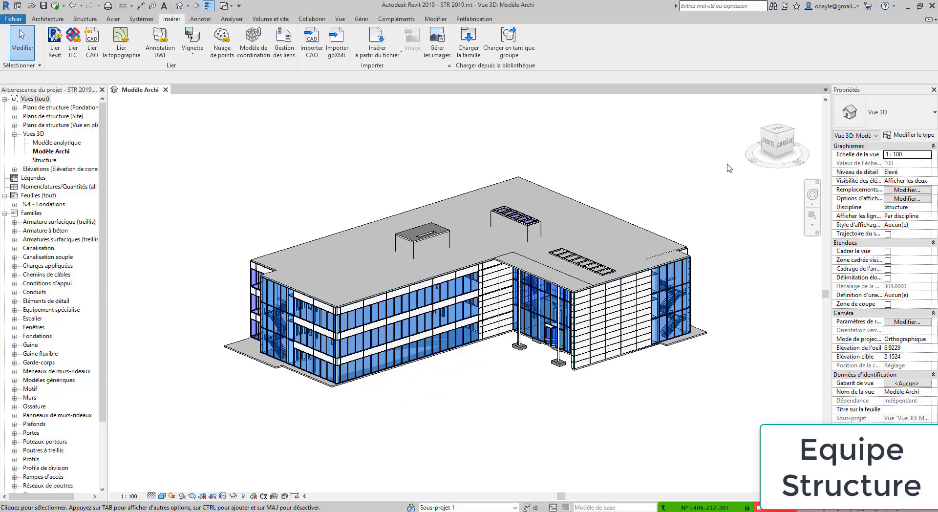
Create a new Partage Structure selection set in the cloud publishing settings
left_click(313, 19)
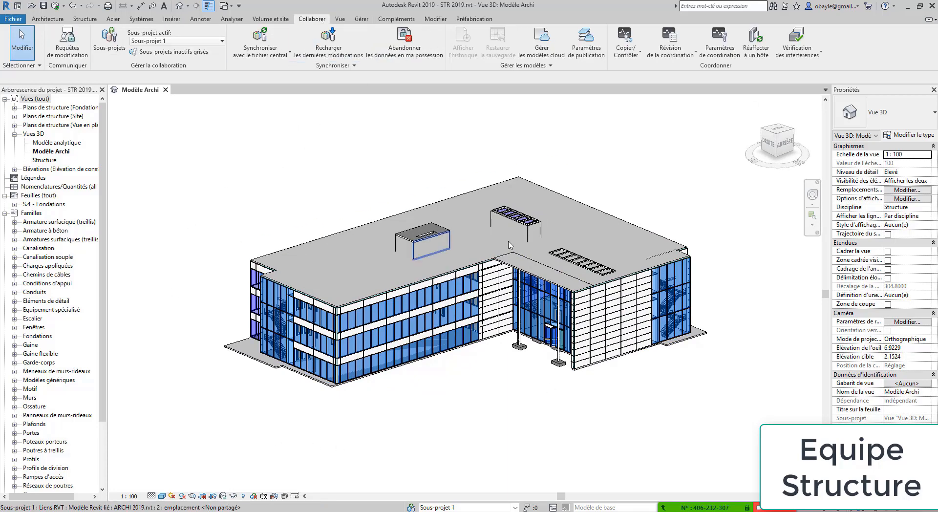
left_click(587, 41)
left_click(387, 399)
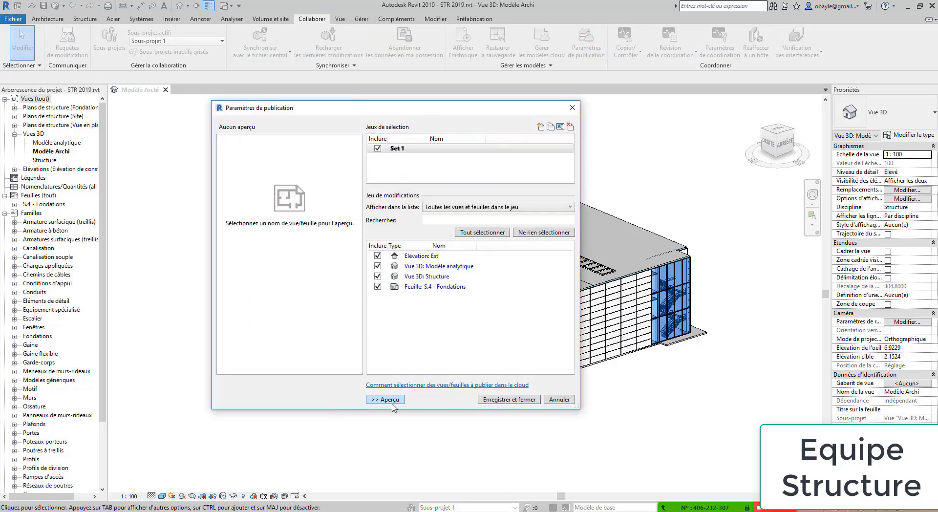
left_click(542, 127)
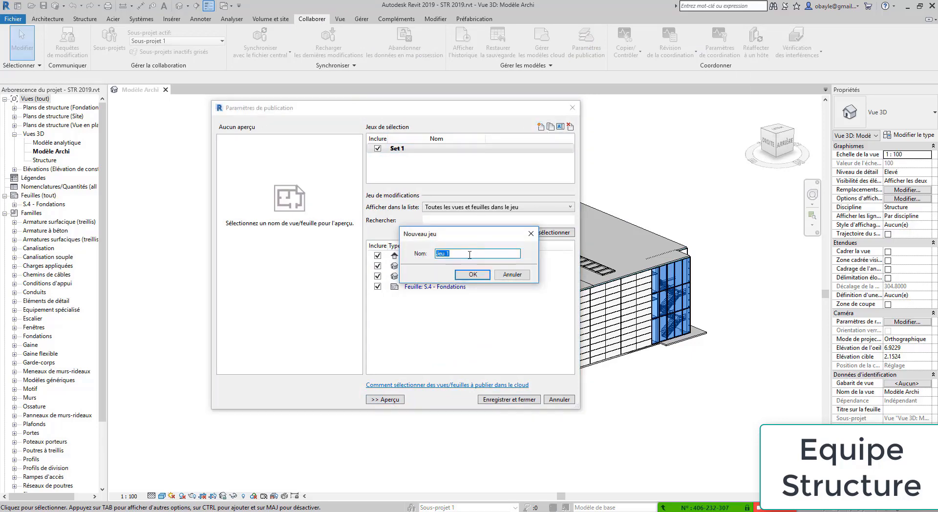
left_click(473, 274)
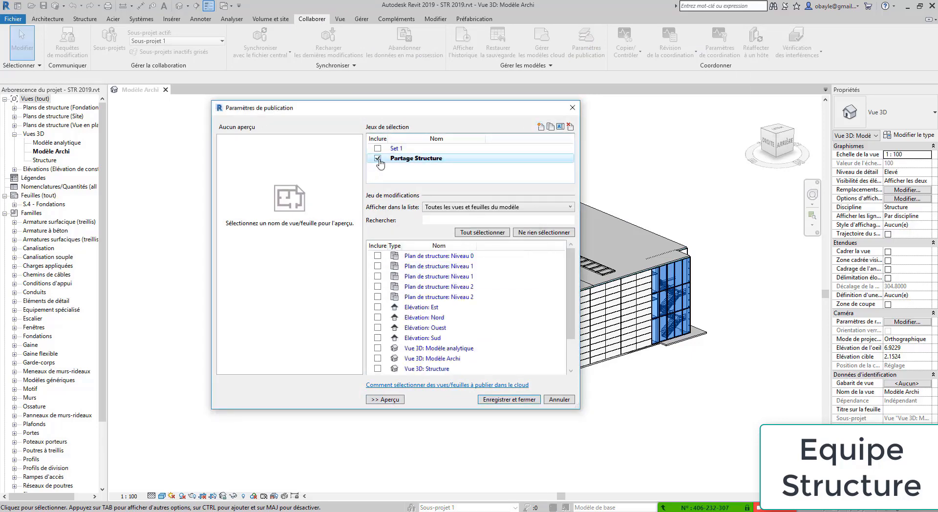
Include Plan de structure: Niveau 1, Vue 3D: Structure and Elévation: Est, then save the settings
left_click(379, 266)
scroll(464, 342, "down", 2)
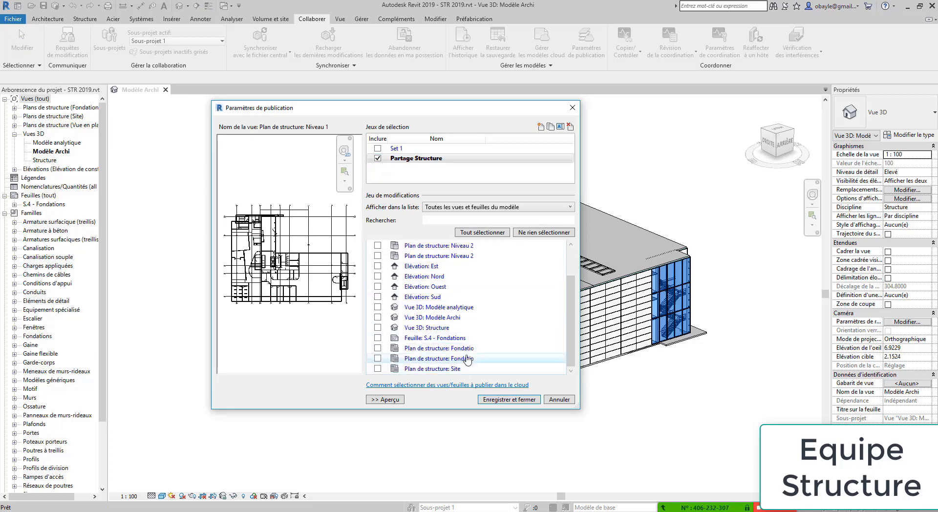
left_click(437, 328)
left_click(378, 327)
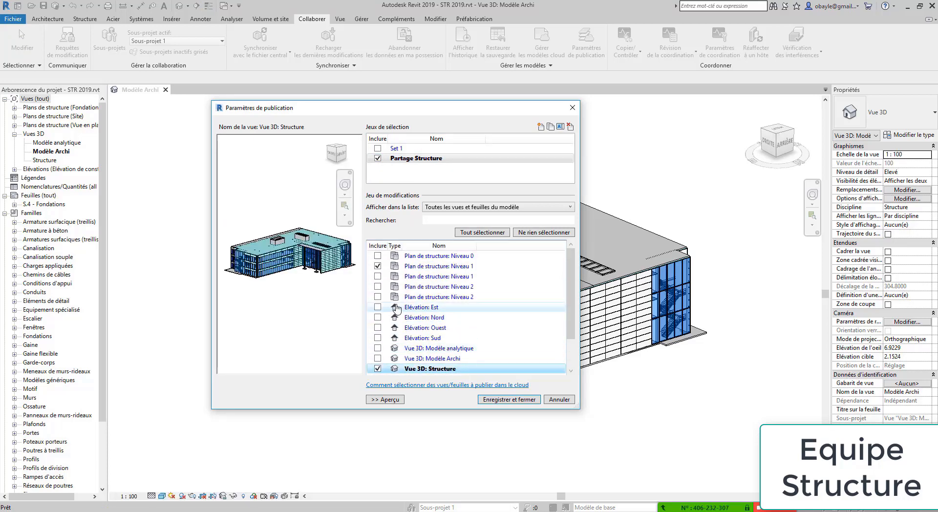
scroll(391, 313, "up", 1)
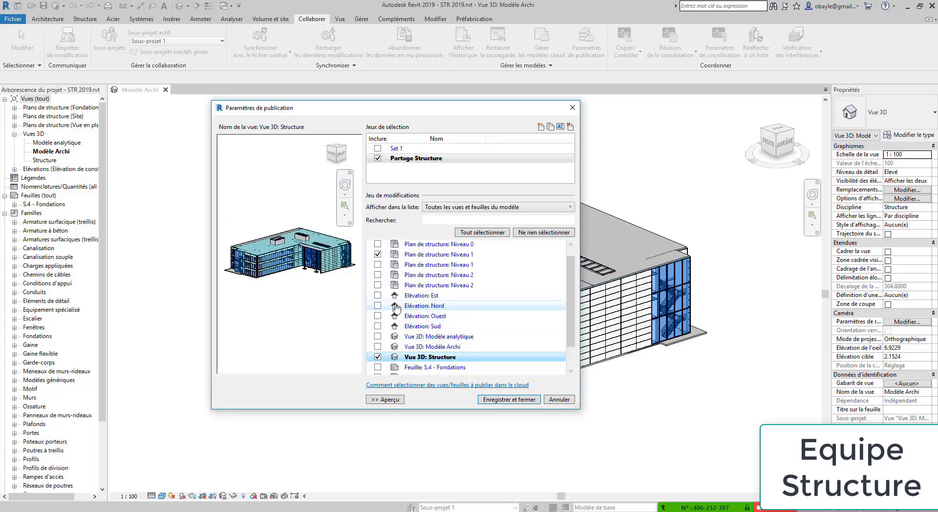
left_click(378, 295)
left_click(510, 403)
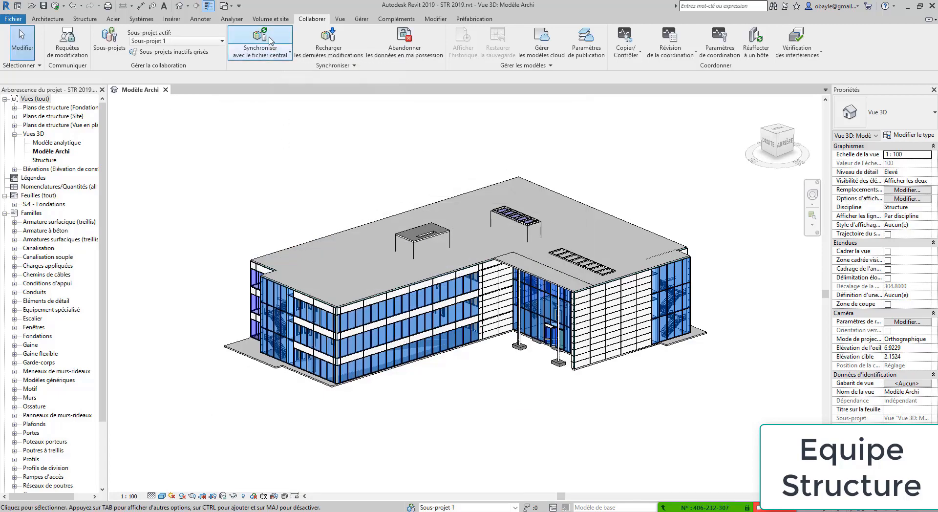
Synchronize STR 2019 with central using the comment 'Lien fichi et publications', then return to the browser
left_click(271, 41)
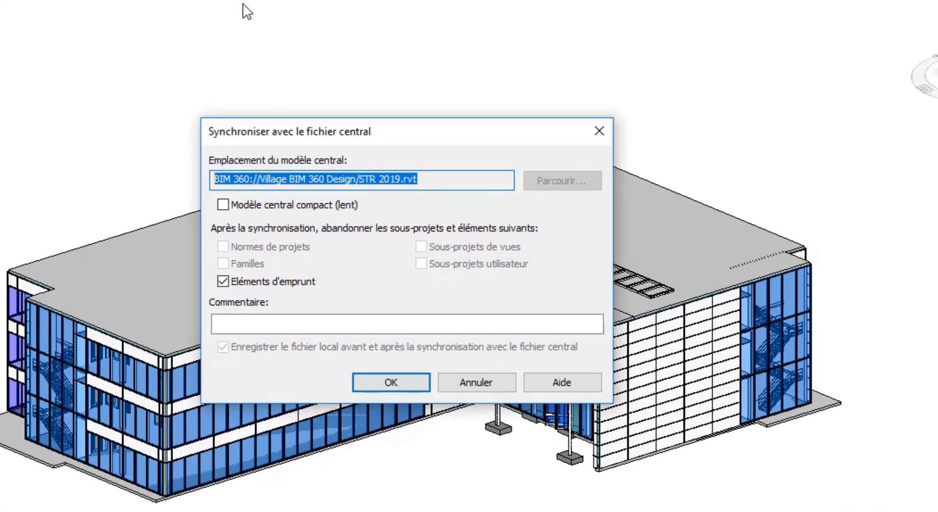
left_click(256, 323)
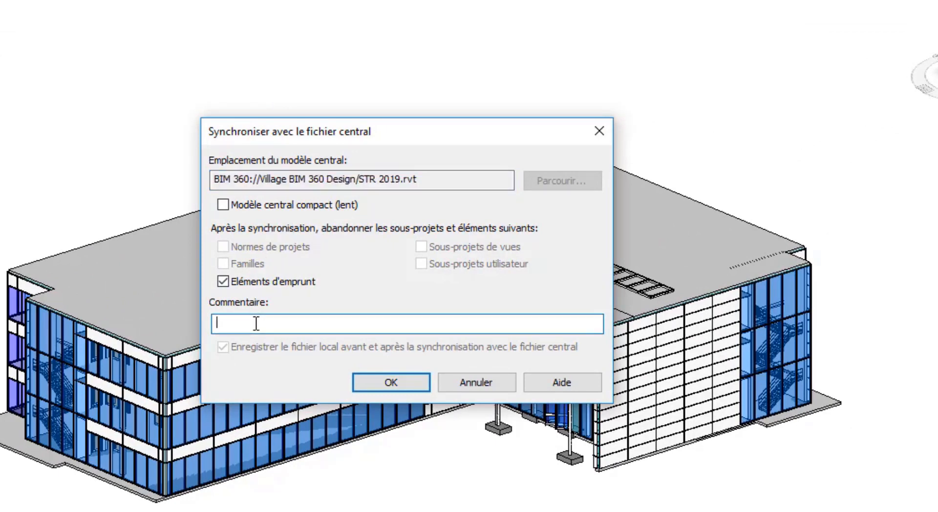
type("Lien fichi")
type(" et publications")
left_click(389, 382)
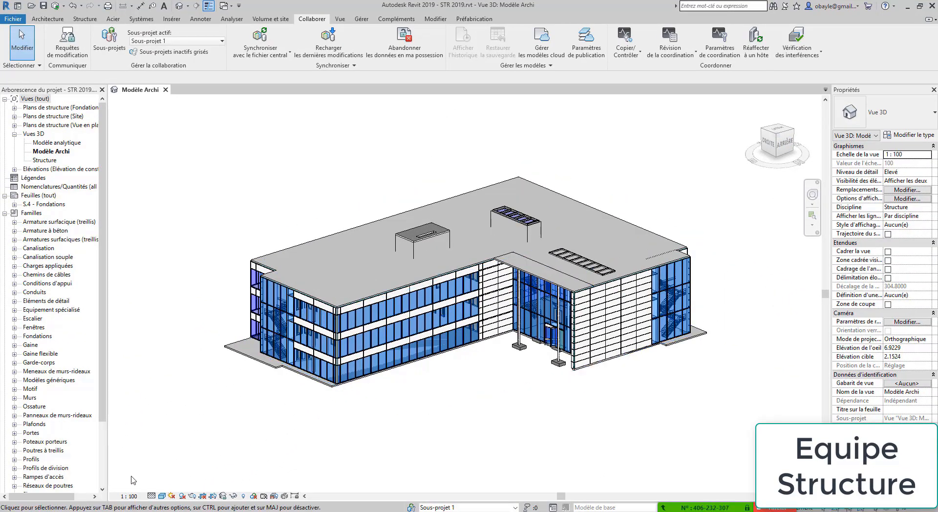
left_click(121, 511)
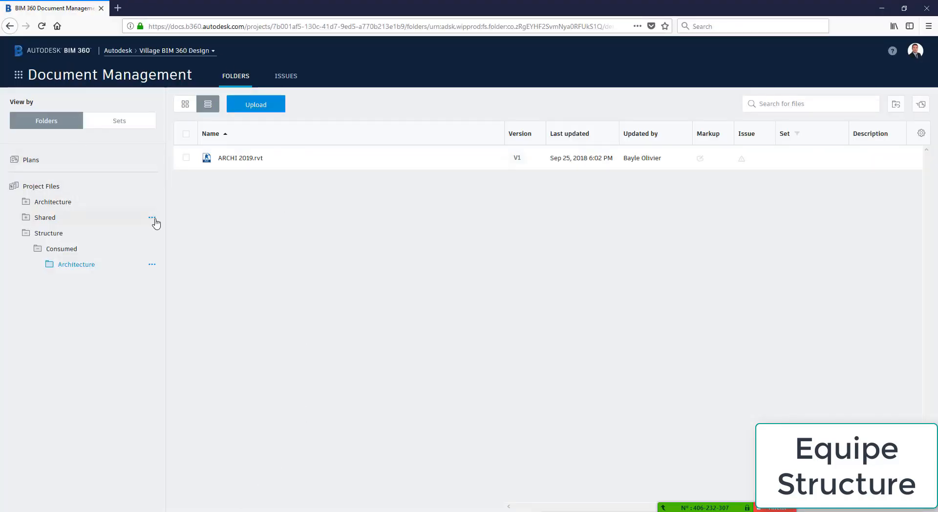
Switch to Design Collaboration, expand the Structure timeline, and add a new package
left_click(19, 75)
left_click(166, 130)
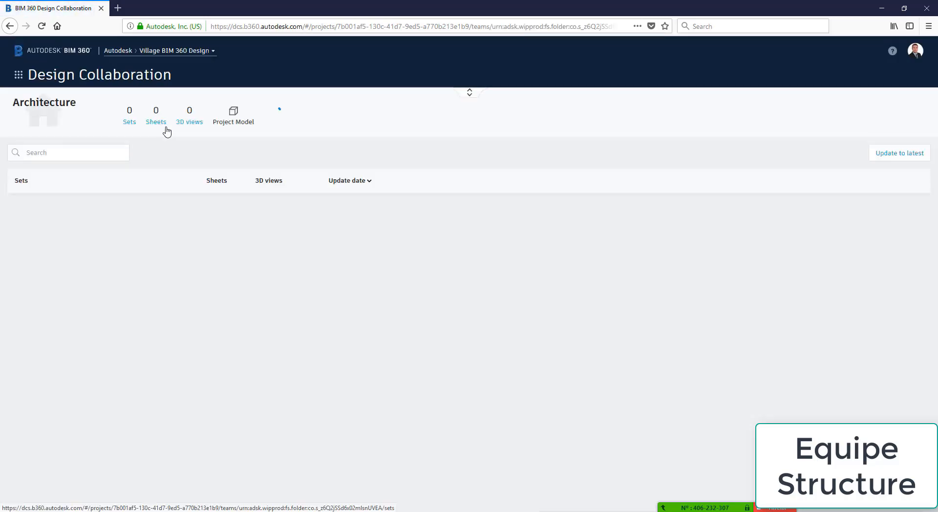
left_click(471, 94)
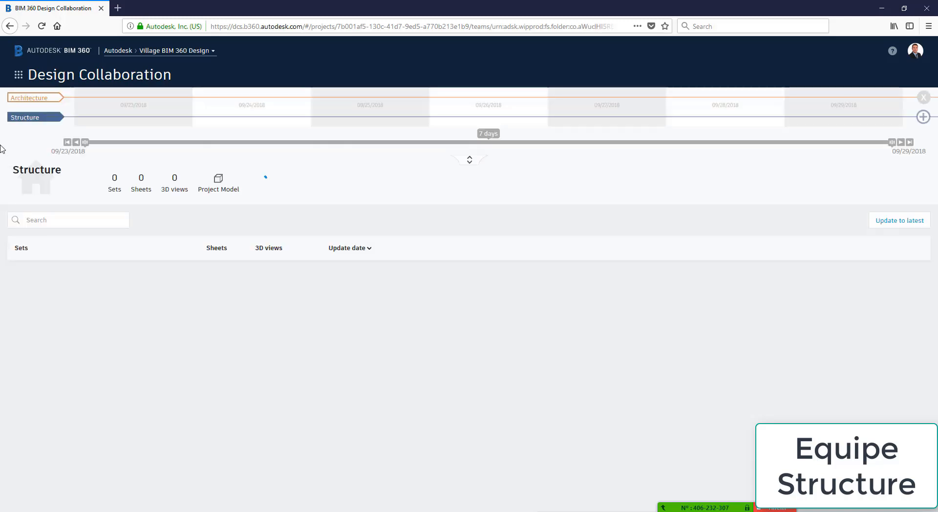
left_click(923, 117)
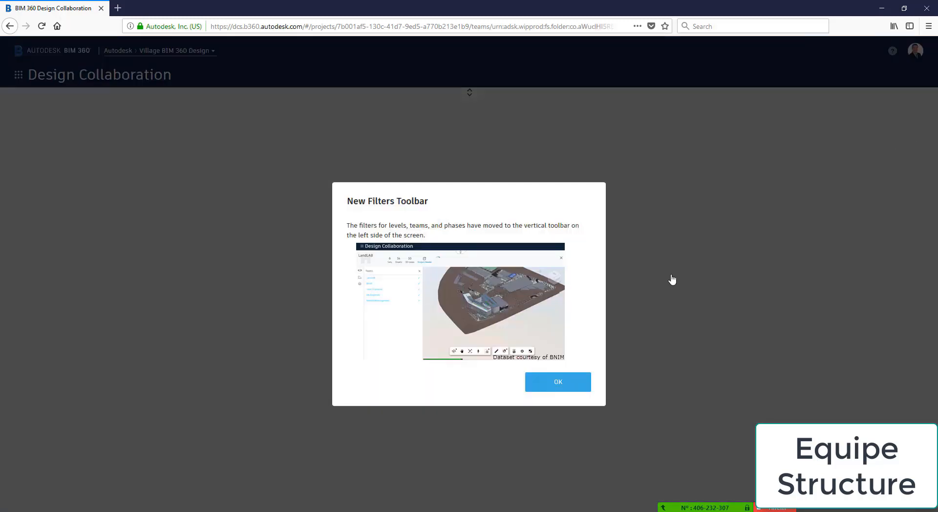
Preview the Modèle analytique and Structure views, add Set 1, save Structure (2), and start sharing it
left_click(568, 386)
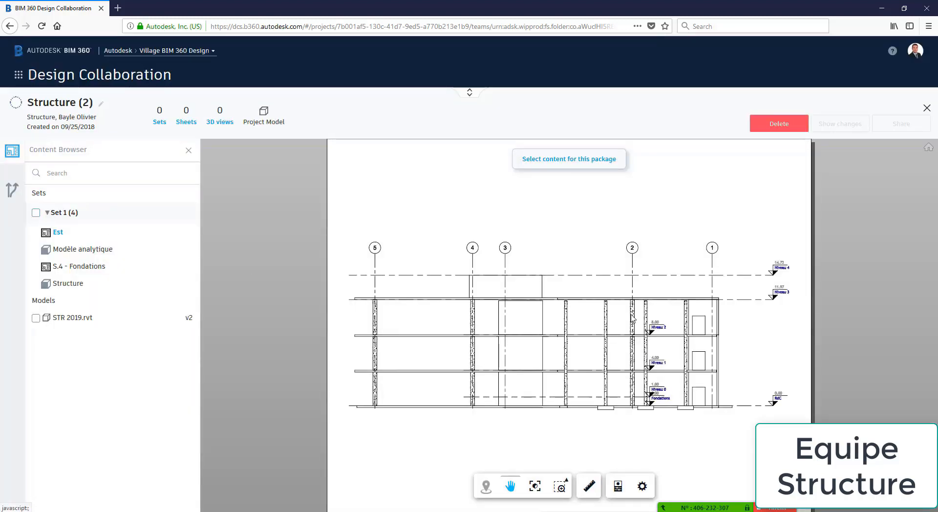
left_click(78, 250)
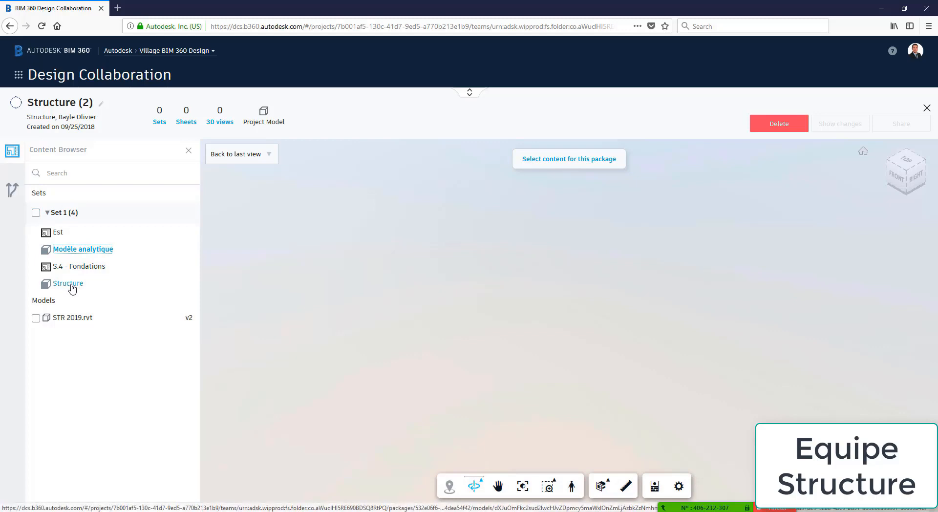
left_click(69, 284)
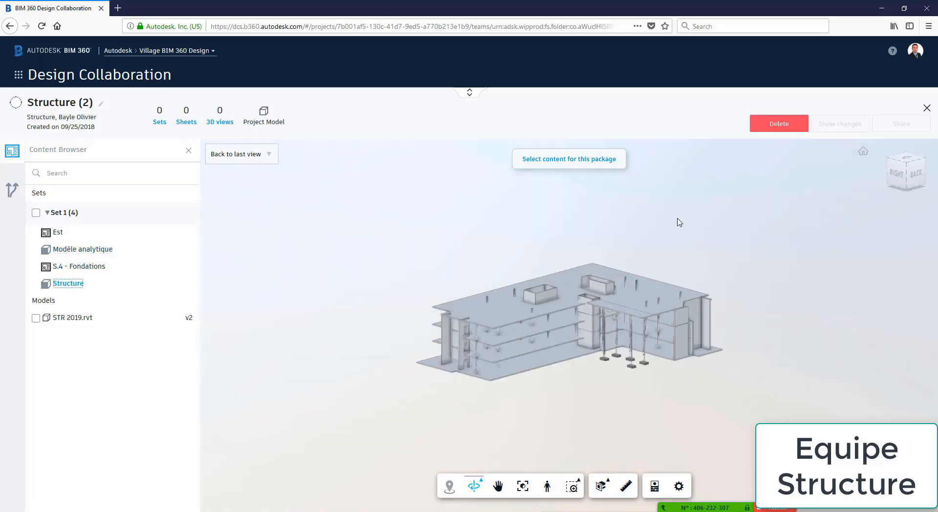
left_click(36, 212)
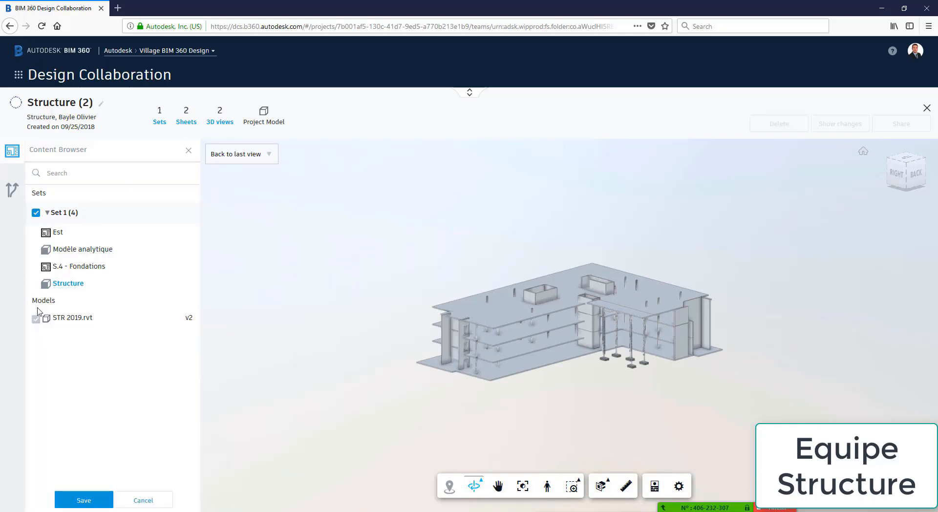
left_click(84, 500)
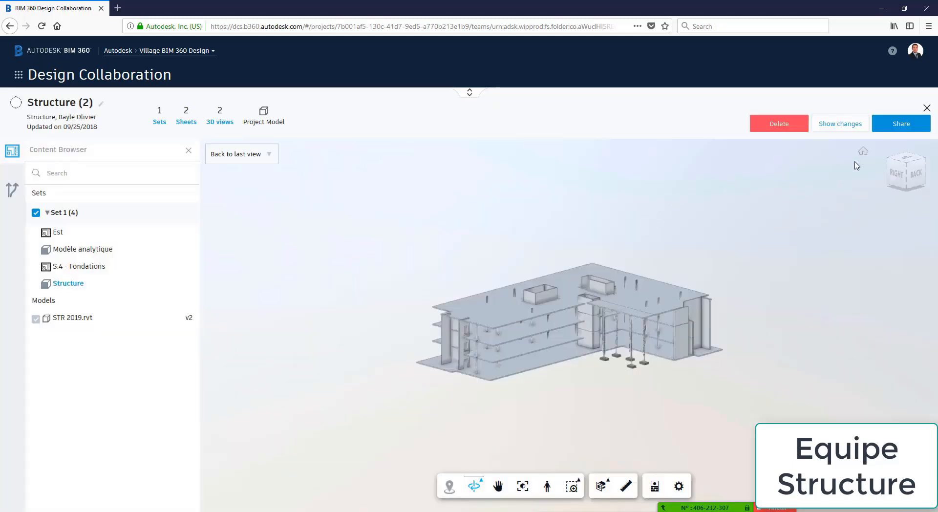
left_click(898, 129)
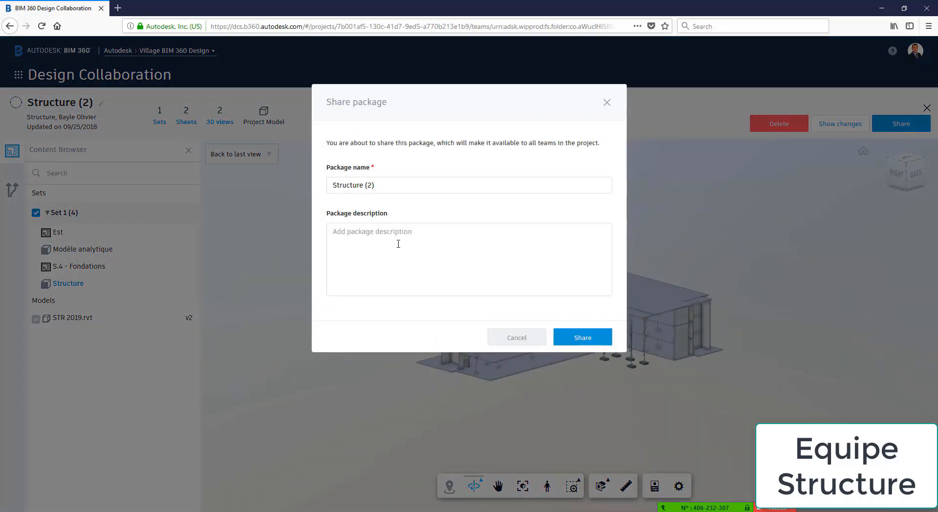
Share the Structure (2) package with all teams, described 'Partage Structure + publications', and expand the timeline
type("Partage Structure + publications")
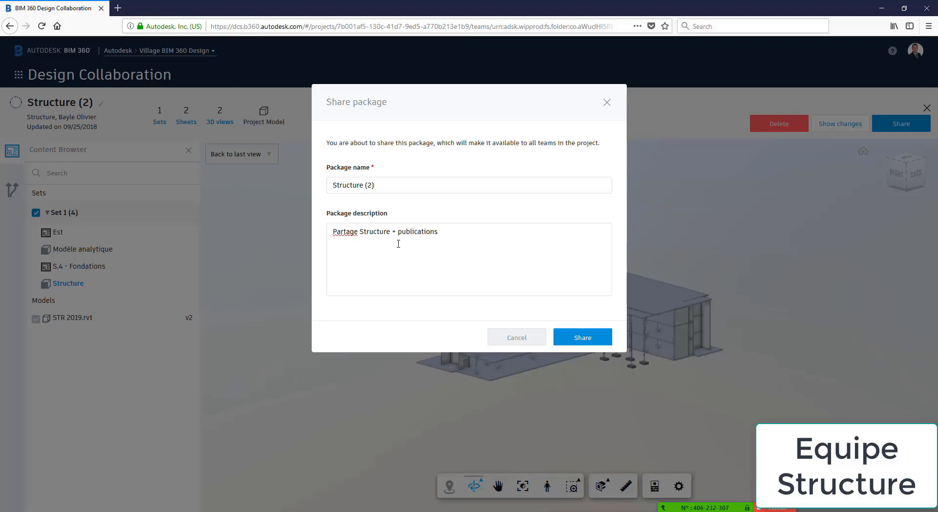
left_click(595, 336)
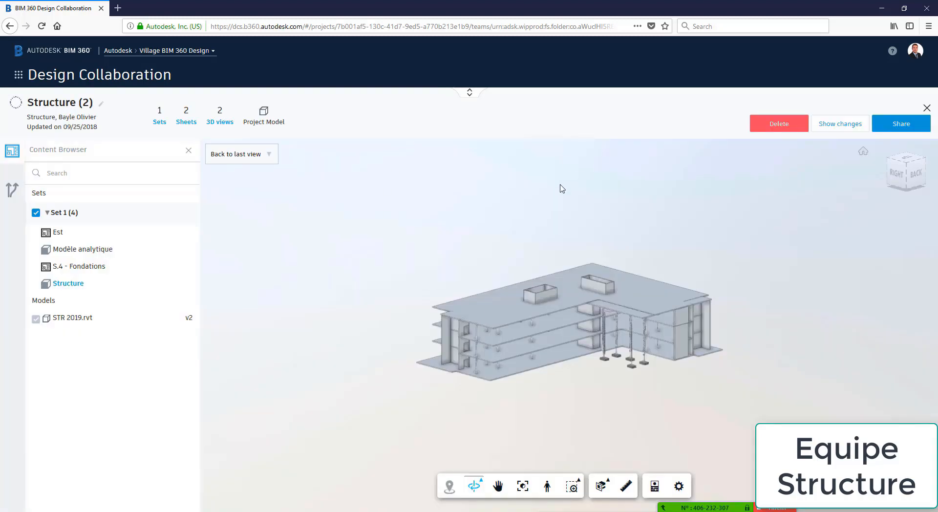
left_click(469, 93)
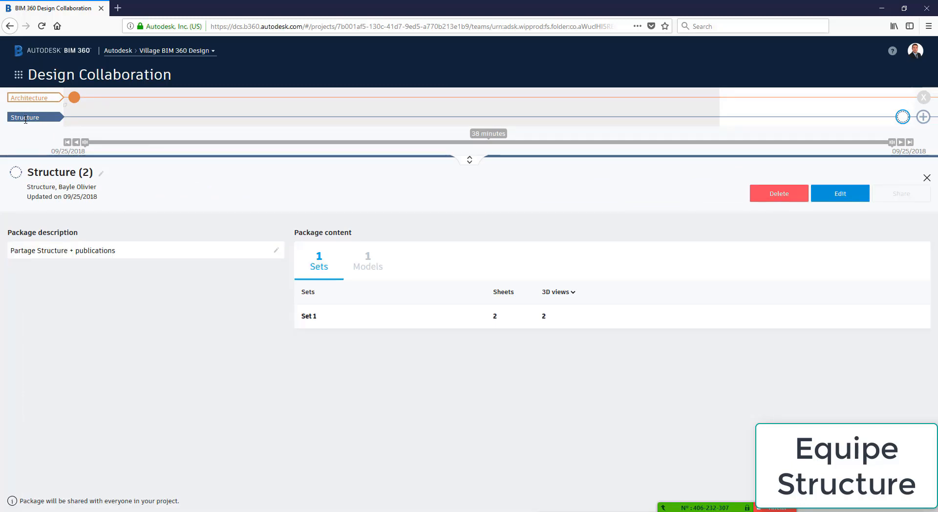
In Document Management, check STR 2019.rvt in Shared/Structure, then view the empty Architecture/Consumed folder
left_click(18, 74)
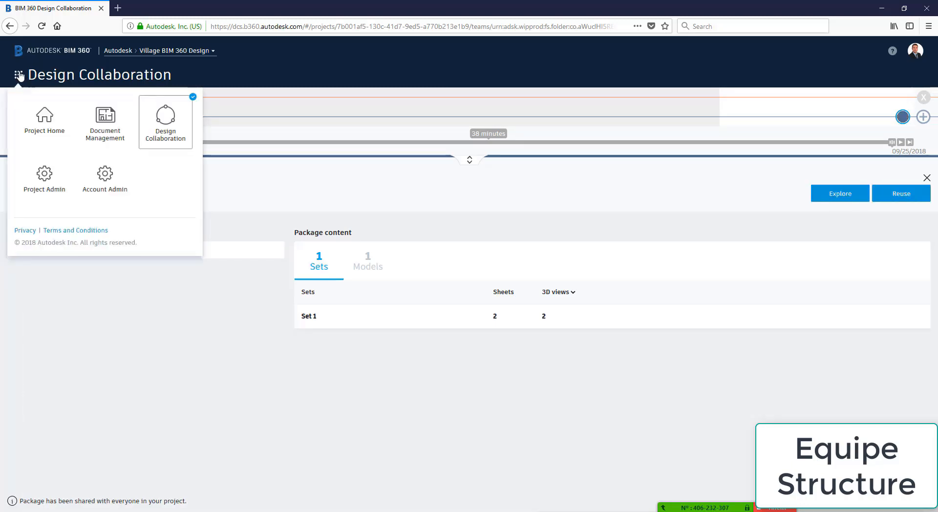
left_click(109, 123)
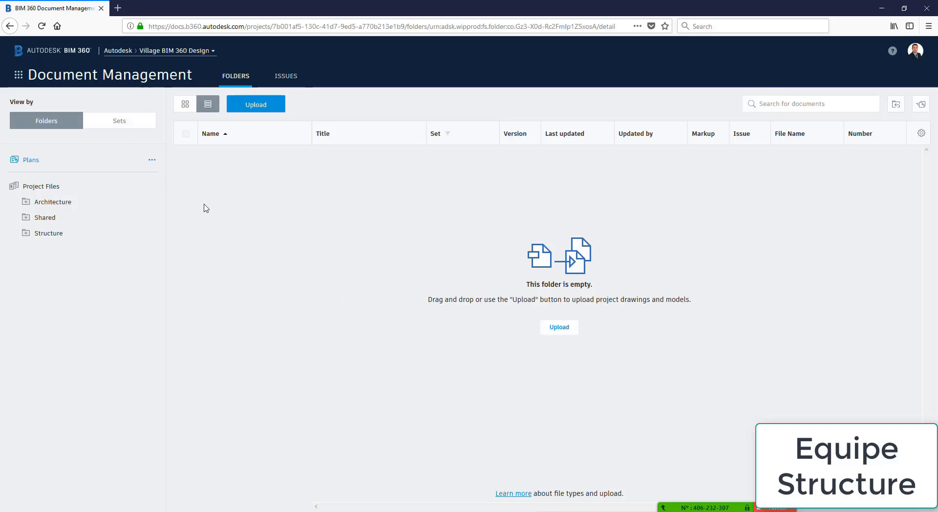
left_click(26, 219)
left_click(63, 250)
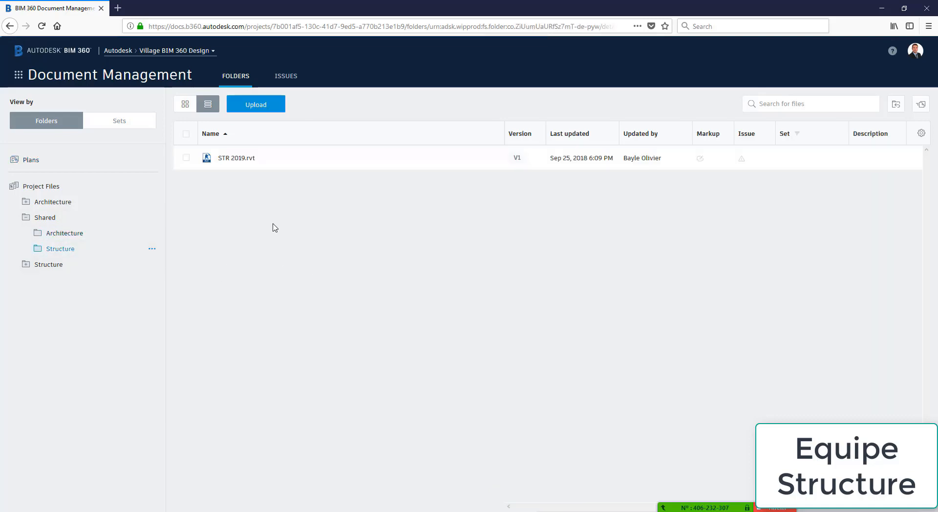
left_click(26, 203)
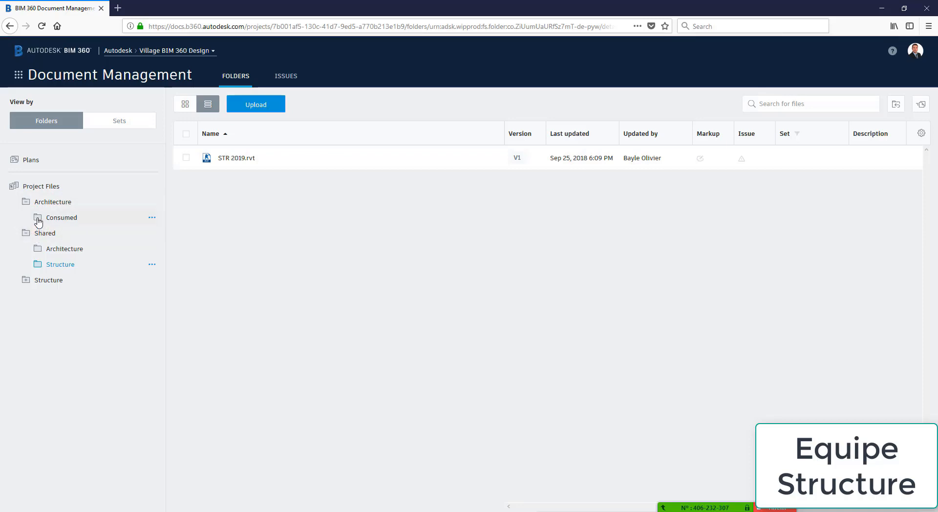
left_click(38, 223)
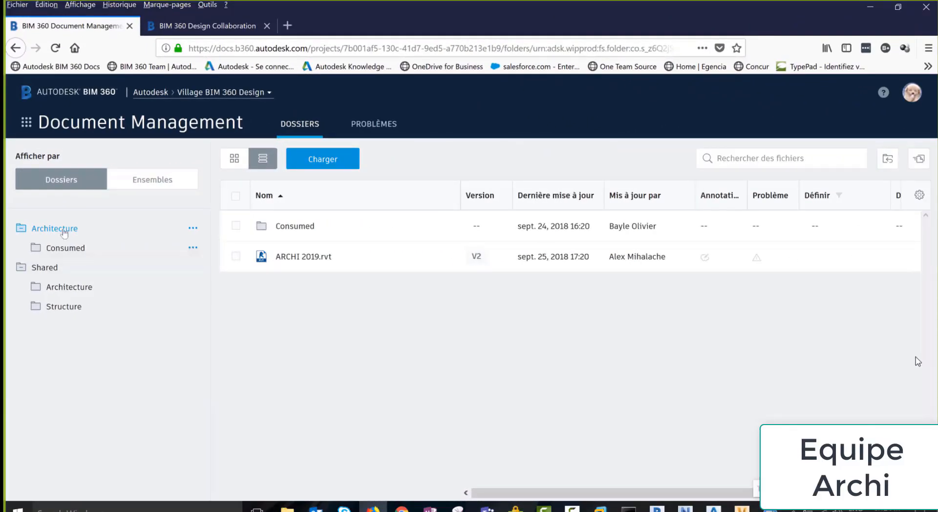
Browse the Shared Architecture and Structure folders, then switch to Design Collaboration
left_click(65, 288)
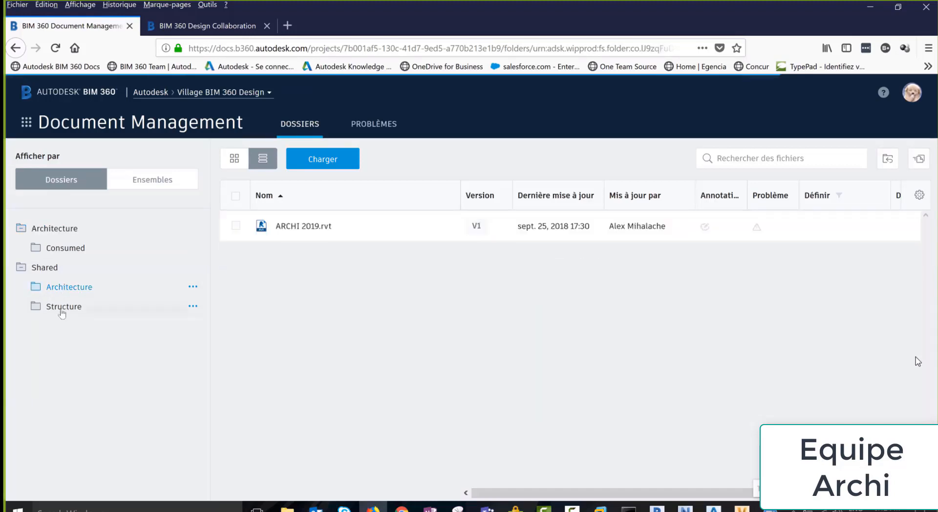
left_click(62, 308)
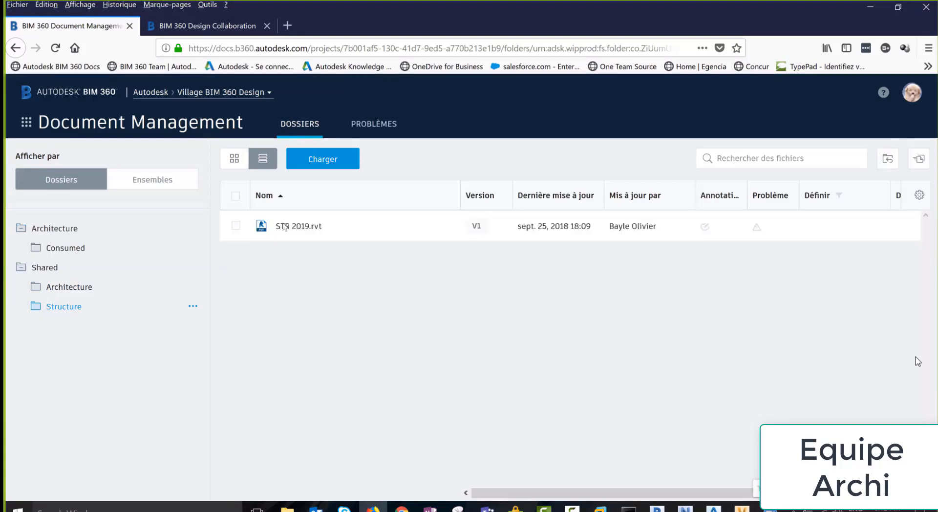
left_click(26, 122)
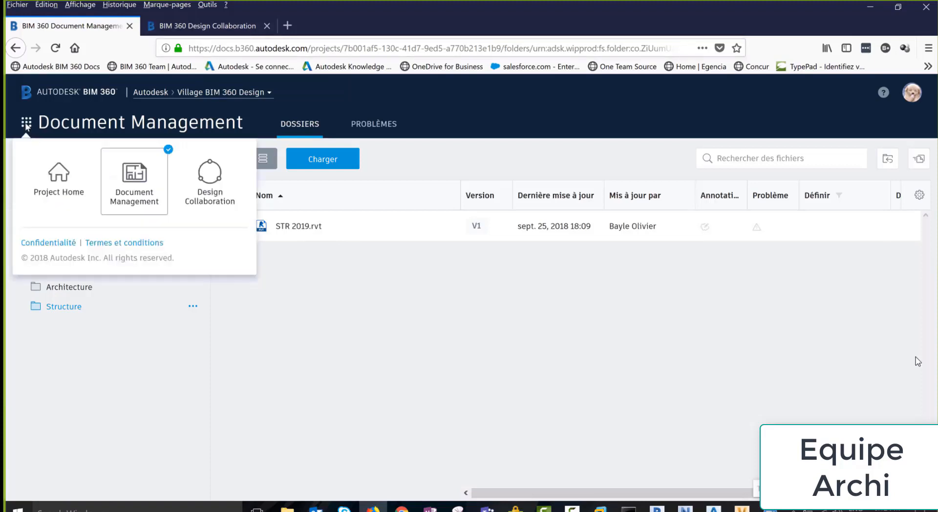
left_click(210, 180)
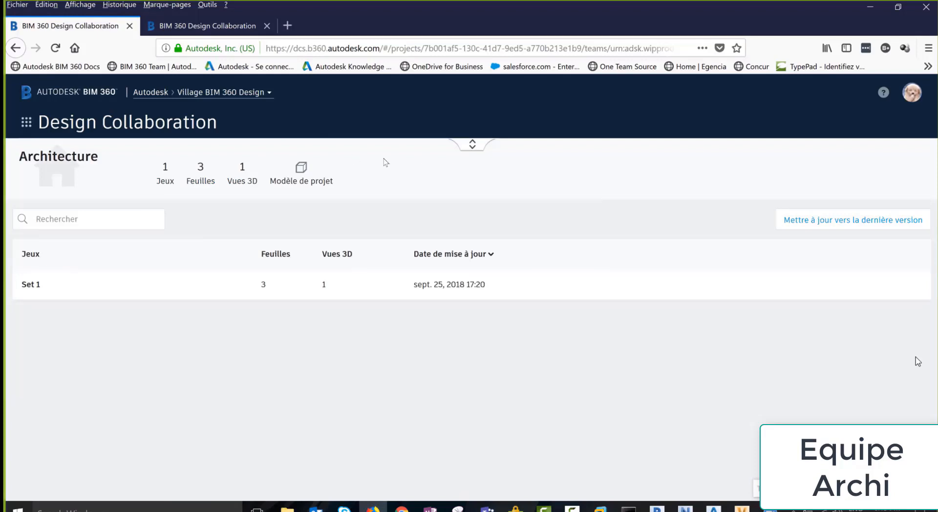
Explore the Structure (2) package, overlaying the Architecture model and hiding it again
left_click(473, 147)
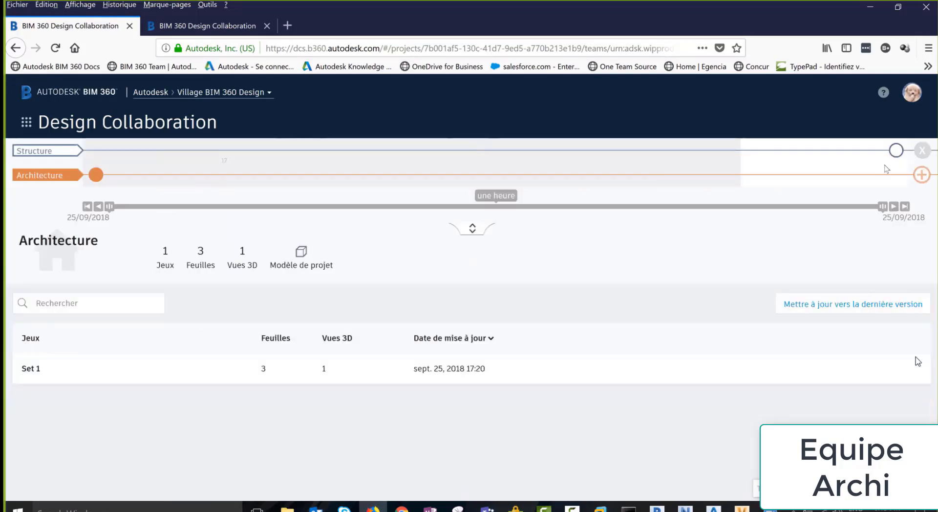
mouse_move(897, 155)
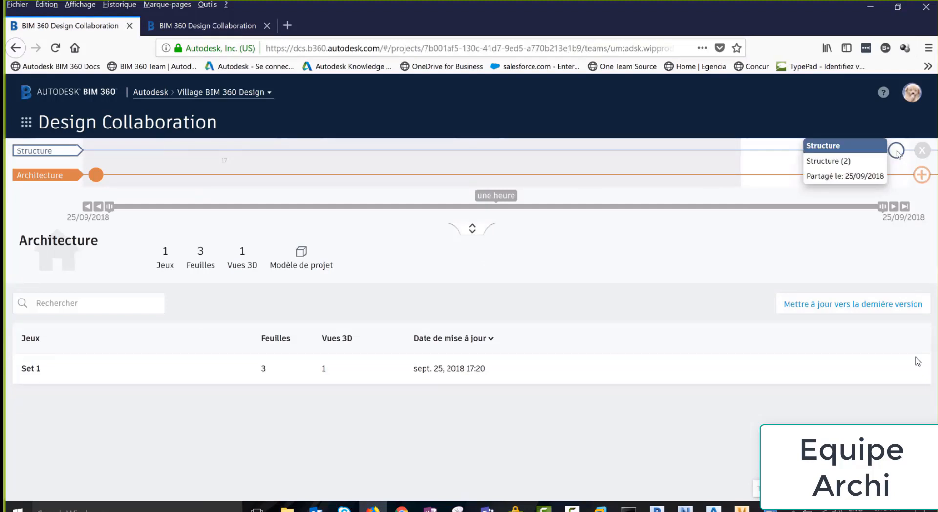
left_click(897, 151)
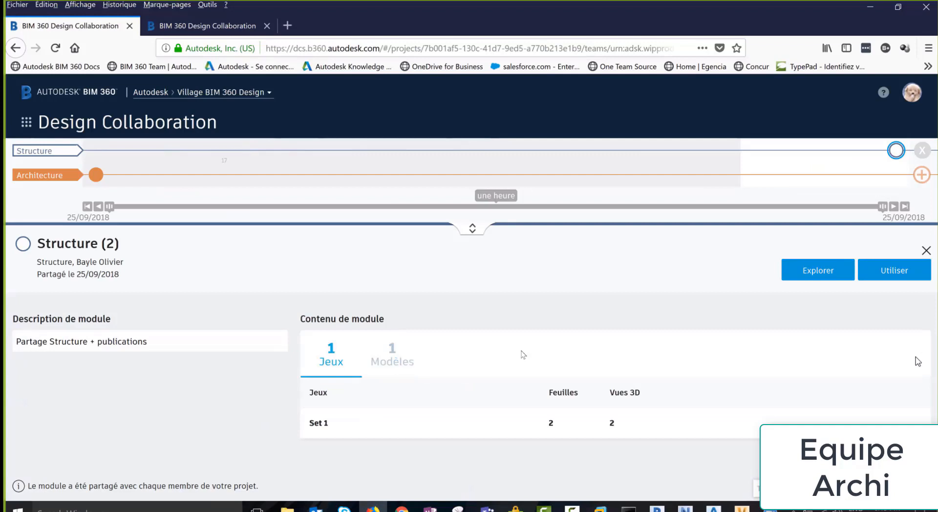
left_click(800, 278)
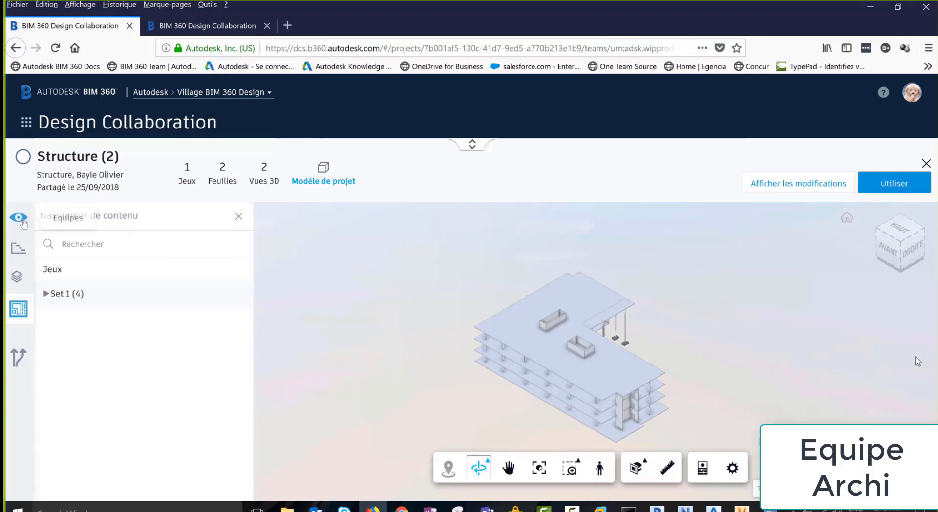
left_click(18, 217)
left_click(239, 242)
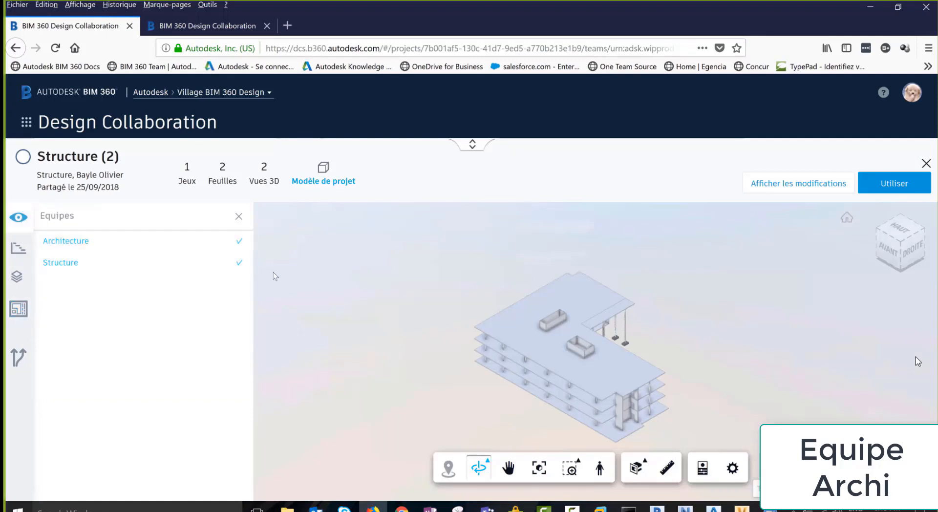
left_click(240, 243)
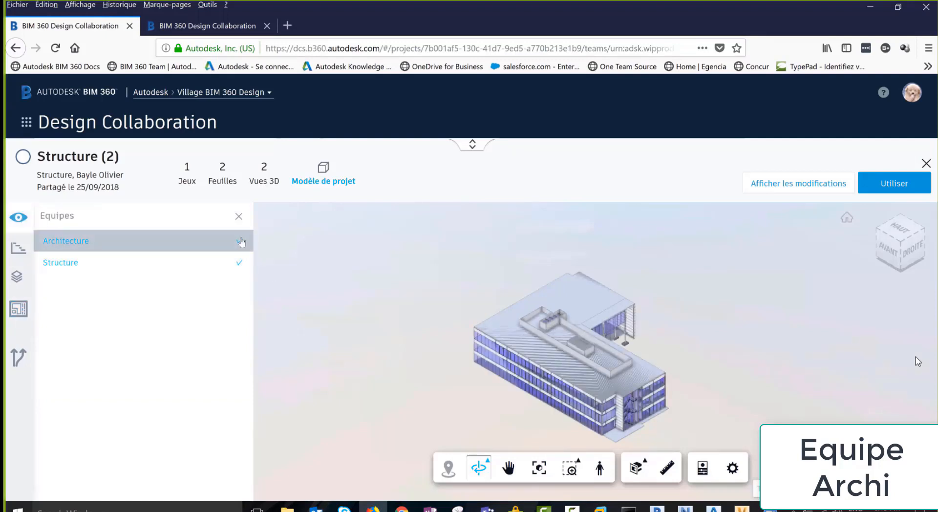
Review the S.4 - Fondations sheet and Structure 3D view from Set 1, then choose Utiliser
left_click_drag(752, 355, 489, 364)
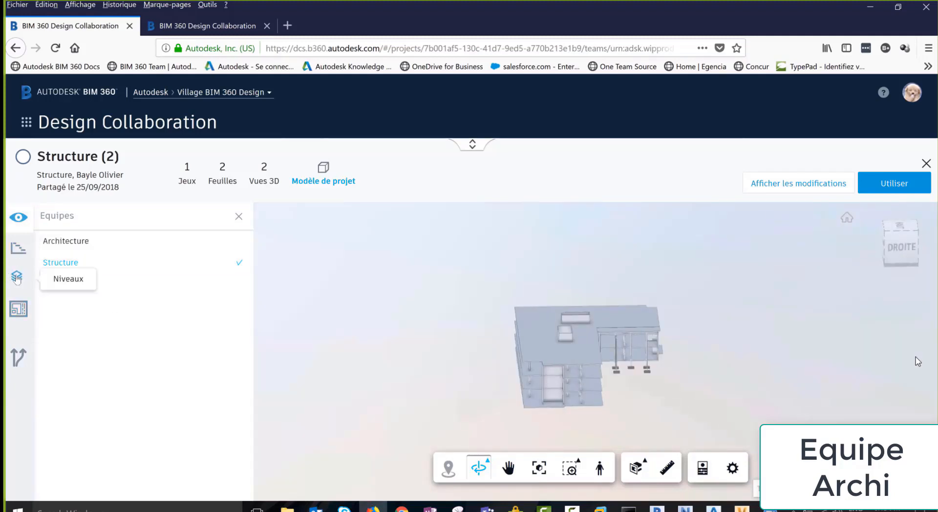
left_click(23, 309)
left_click(46, 294)
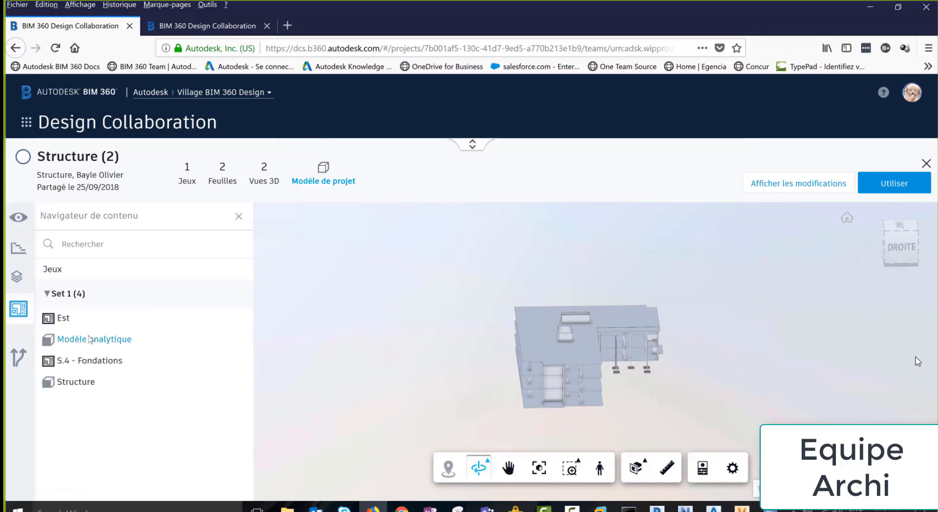
left_click(78, 362)
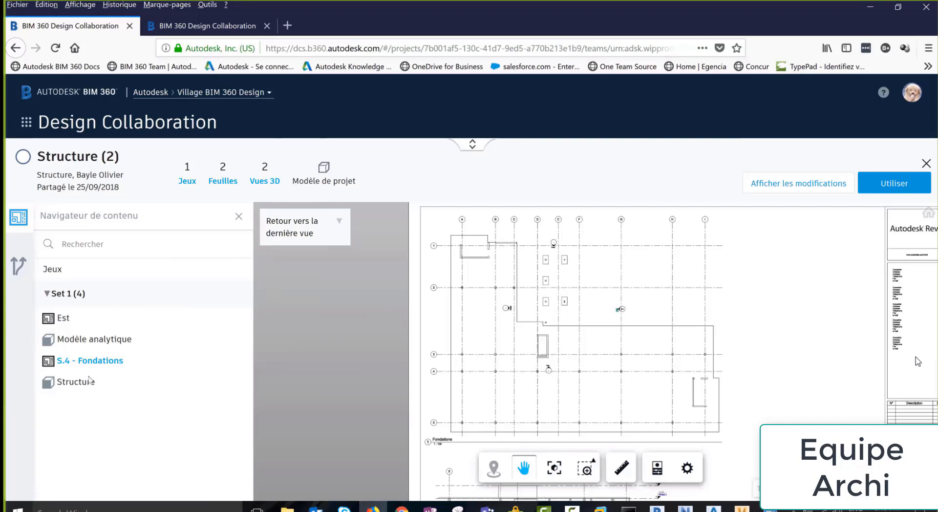
left_click(73, 386)
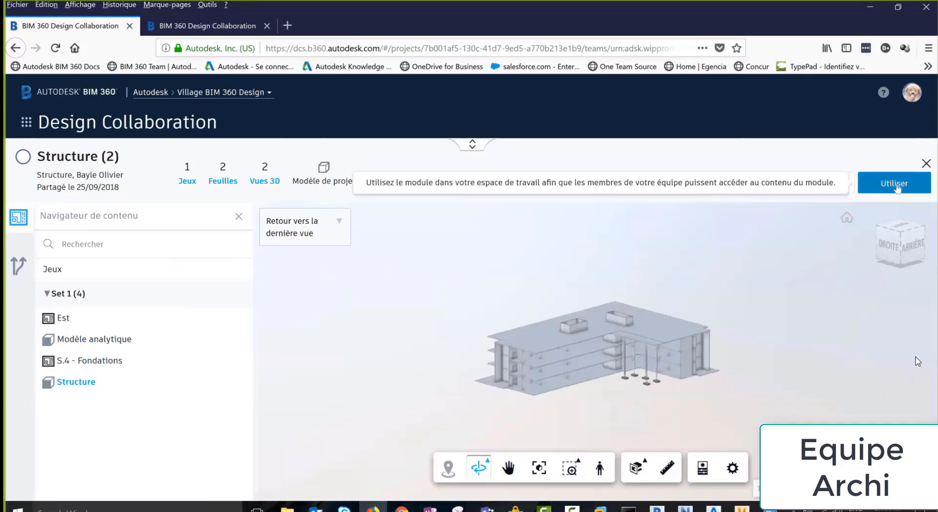
left_click(897, 187)
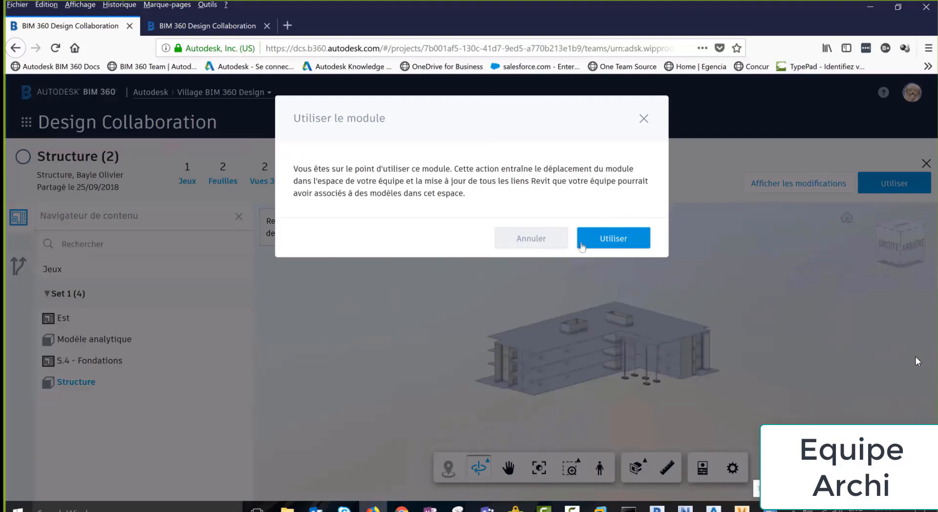
Confirm consuming Structure (2) and open Architecture/Consumed/Structure in Document Management
left_click(619, 239)
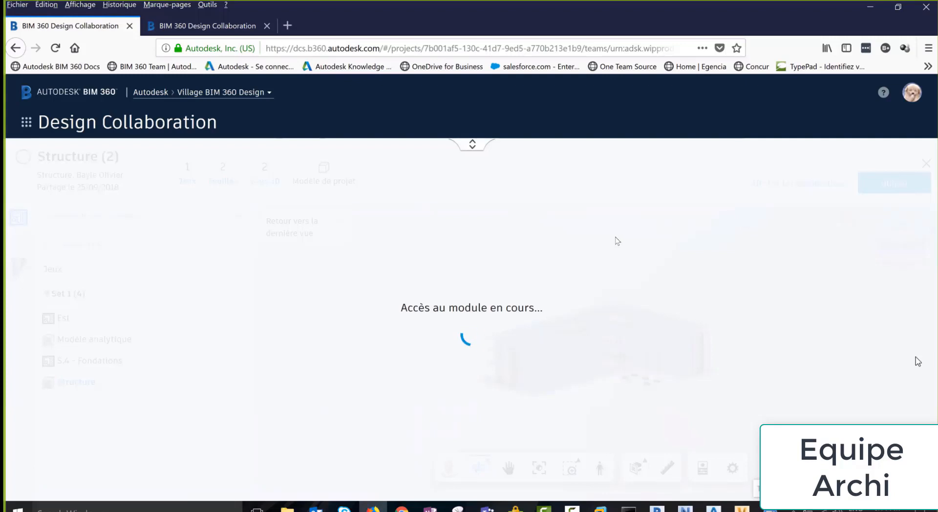
mouse_move(900, 155)
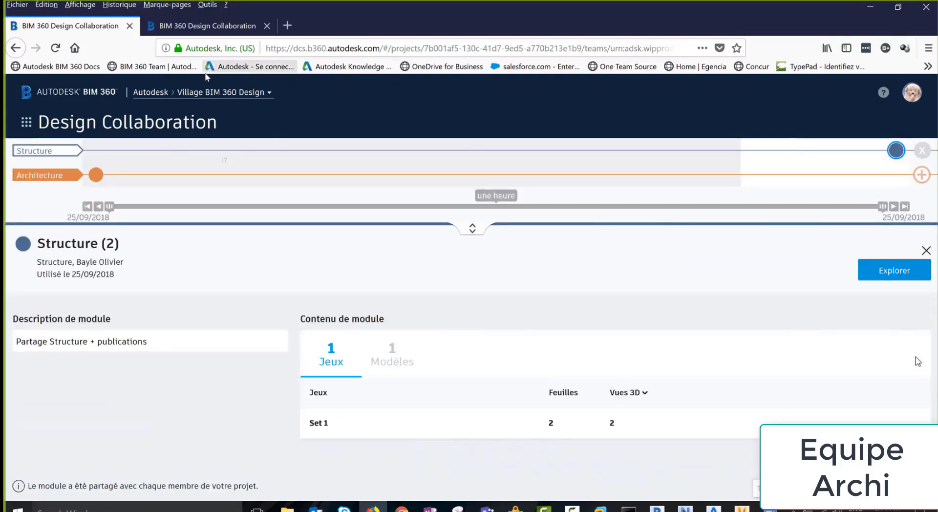
left_click(26, 121)
left_click(119, 185)
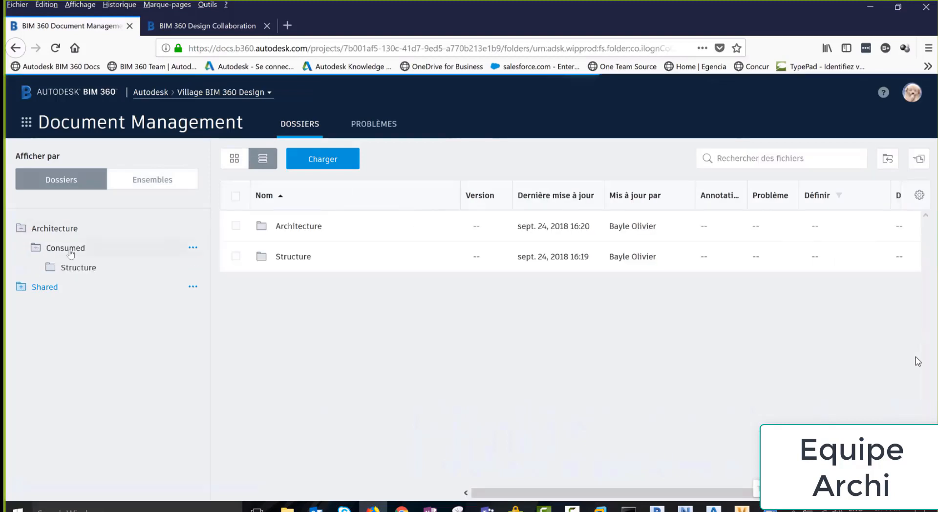
left_click(69, 248)
left_click(76, 268)
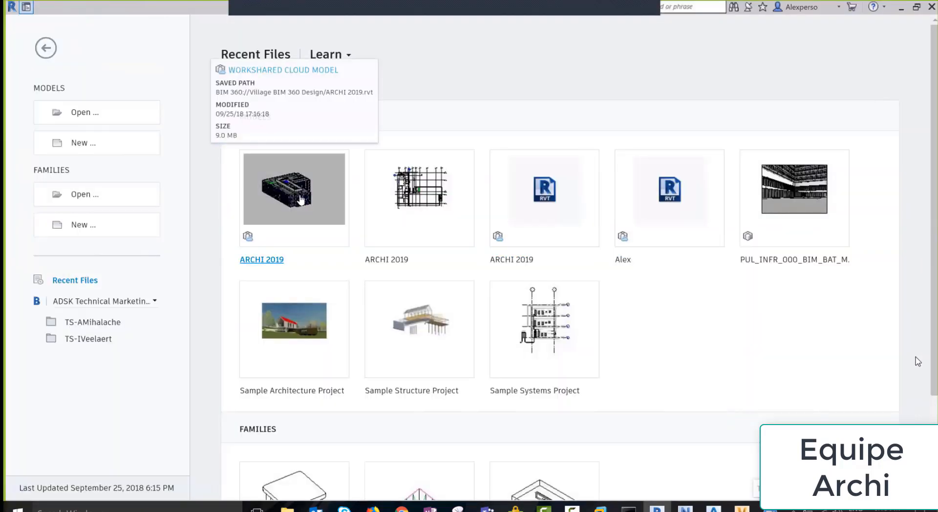
Open ARCHI 2019 and link STR 2019.rvt from Village BIM 360 Design > Architecture > Consumed > Structure
left_click(294, 196)
left_click(485, 254)
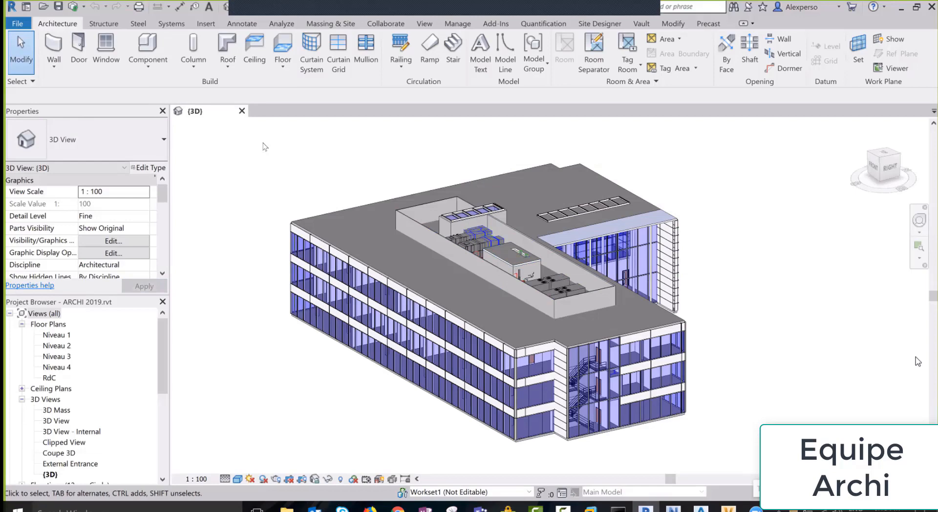
left_click(205, 23)
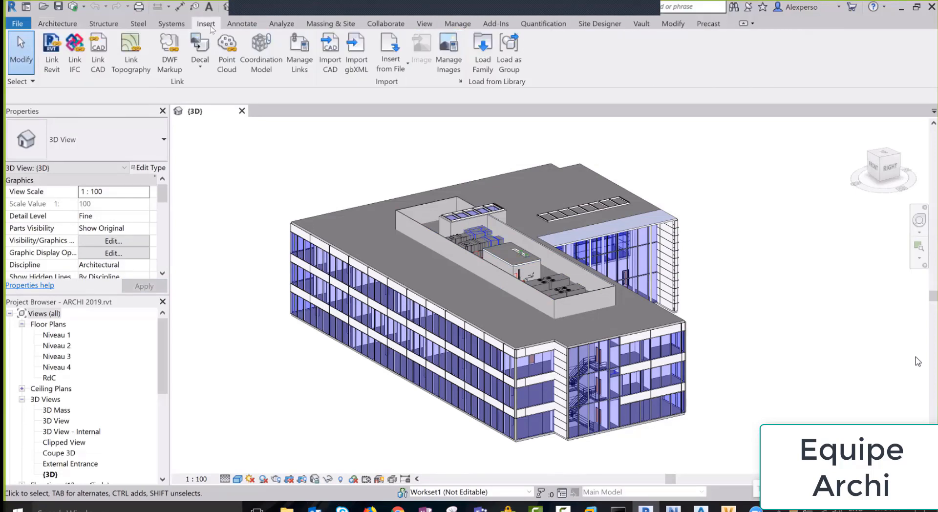
left_click(46, 69)
left_click(167, 205)
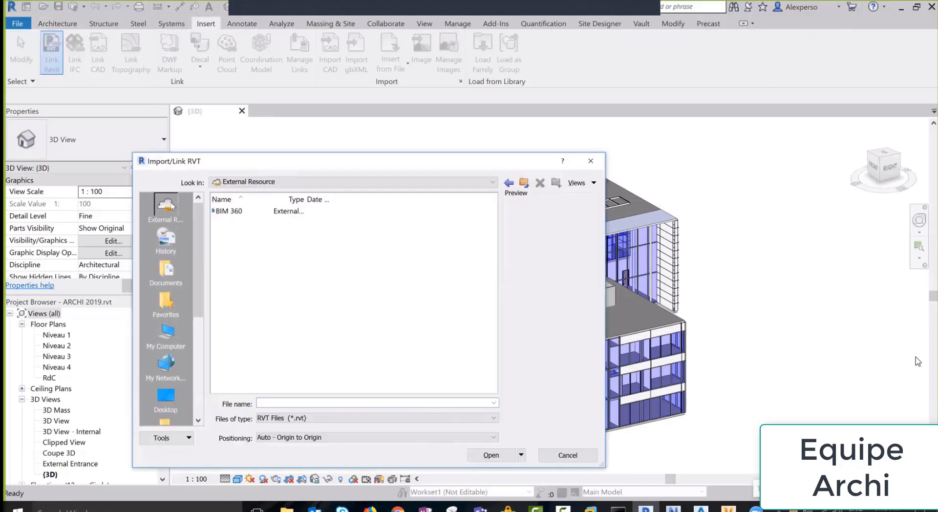
double_click(229, 211)
double_click(237, 213)
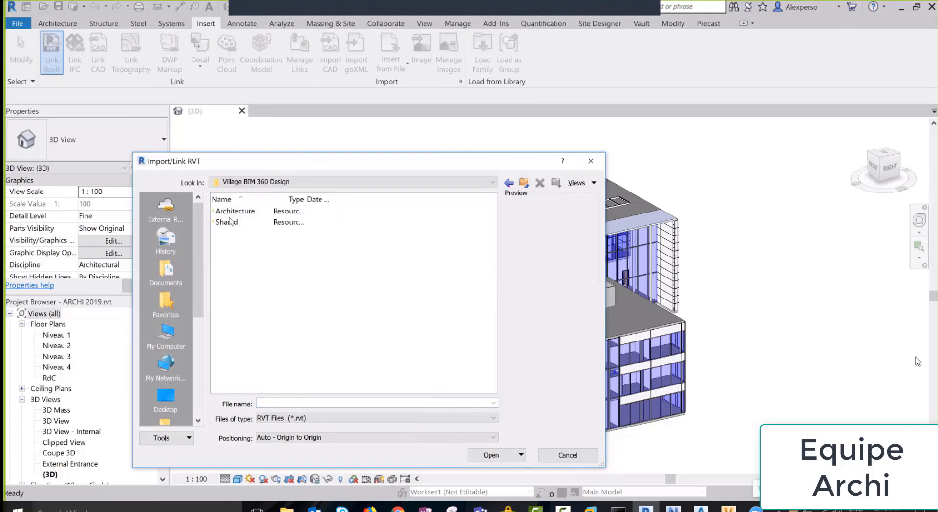
double_click(231, 213)
double_click(232, 213)
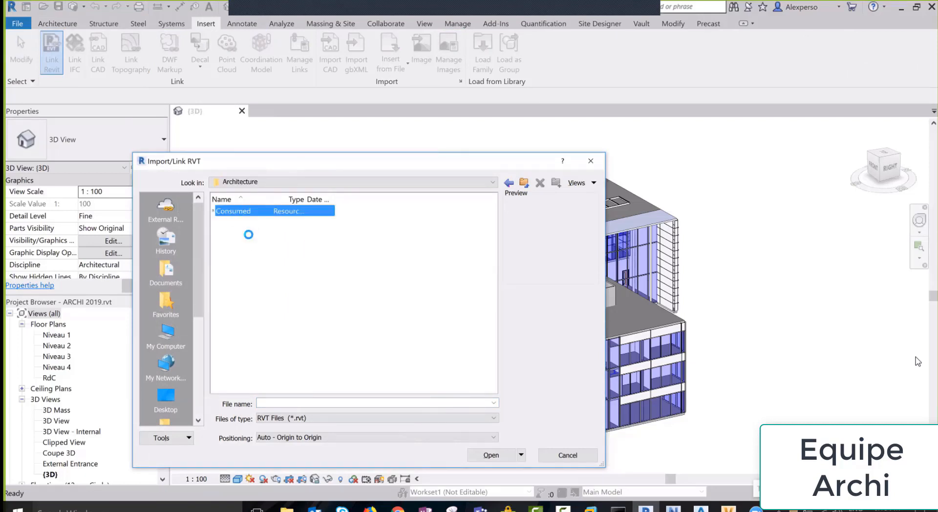
double_click(231, 213)
left_click(232, 211)
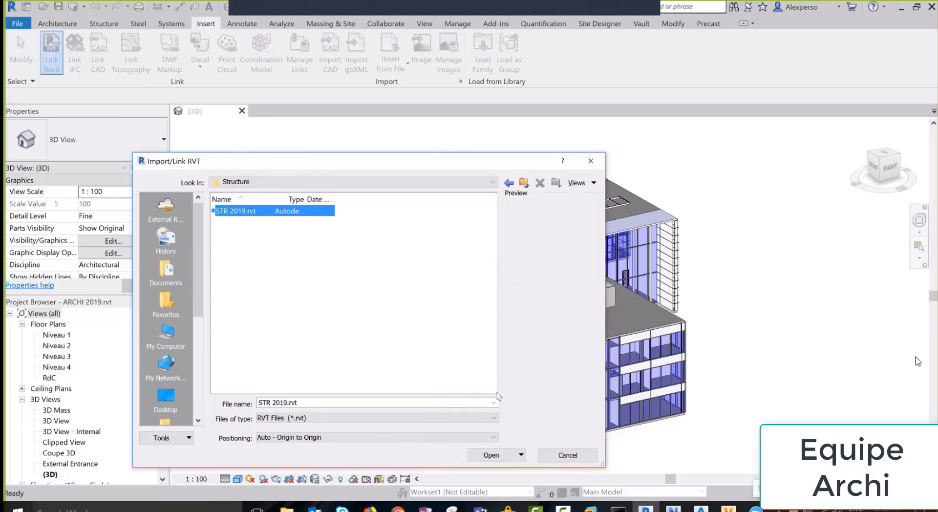
left_click(490, 456)
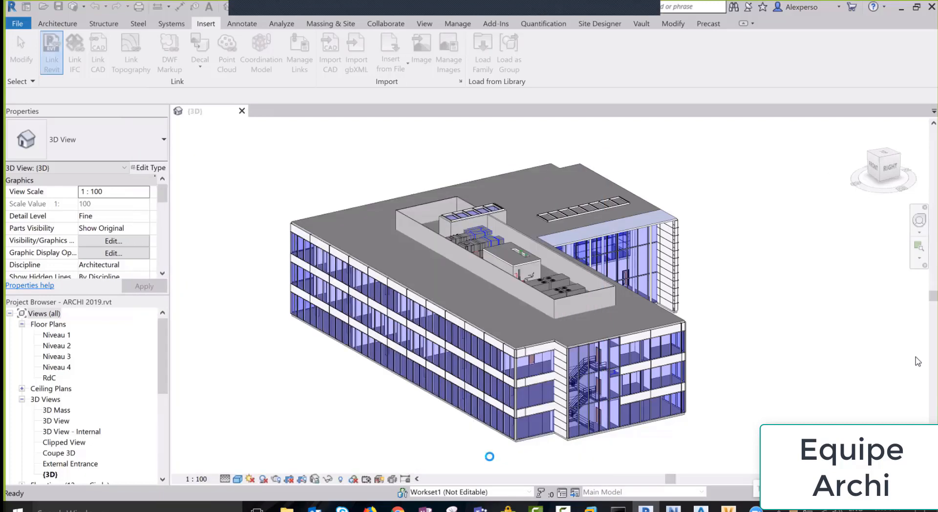
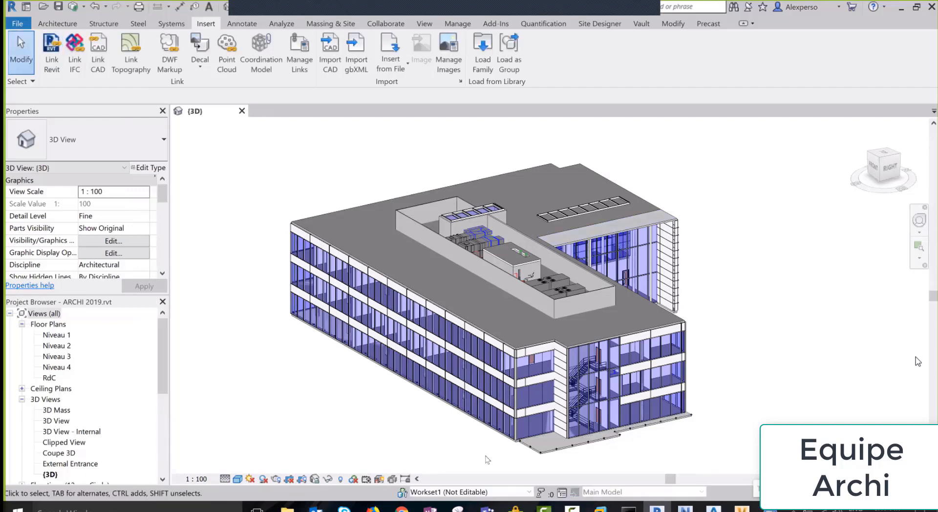
Review the Revit Links visibility settings for the linked MEP and STR models in the 3D view
key("v")
key("v")
left_click(488, 90)
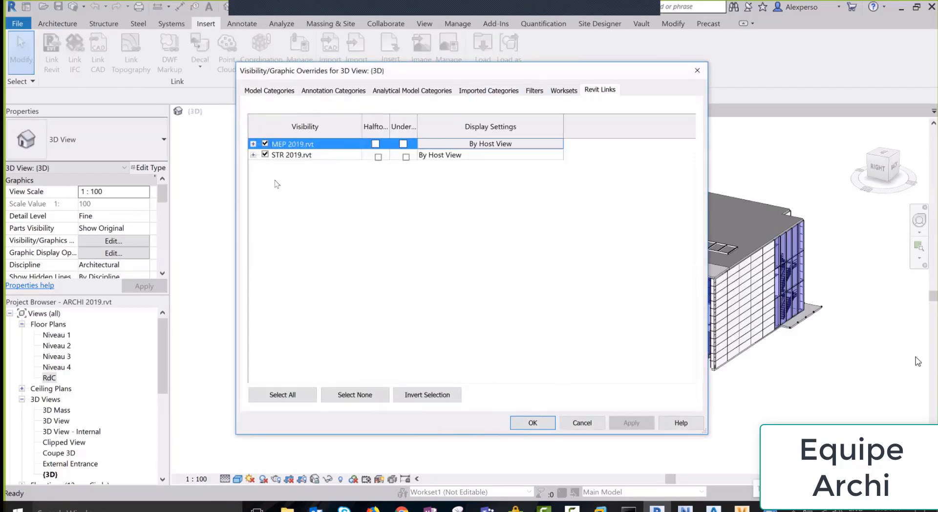
left_click(697, 71)
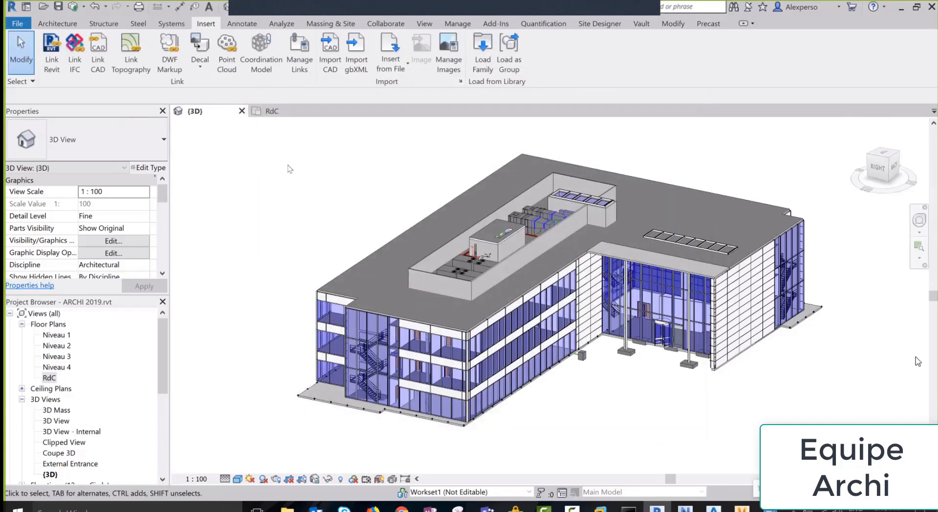
Open the RdC floor plan and pan to the building's core area
left_click(279, 112)
scroll(888, 421, "down", 5)
middle_click_drag(887, 420, 781, 368)
Draw a vertical architectural wall on the RdC plan ending at grid 4
left_click(57, 24)
left_click(53, 66)
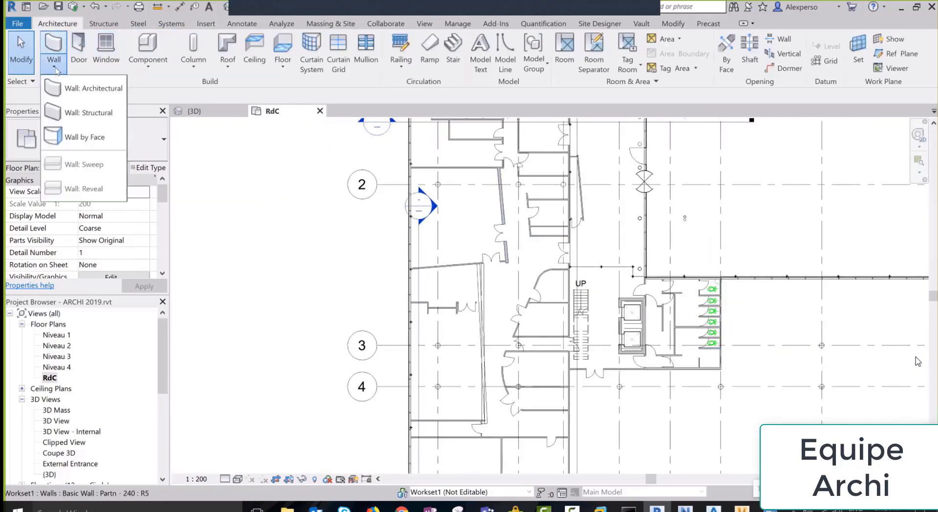
left_click(78, 89)
left_click(252, 236)
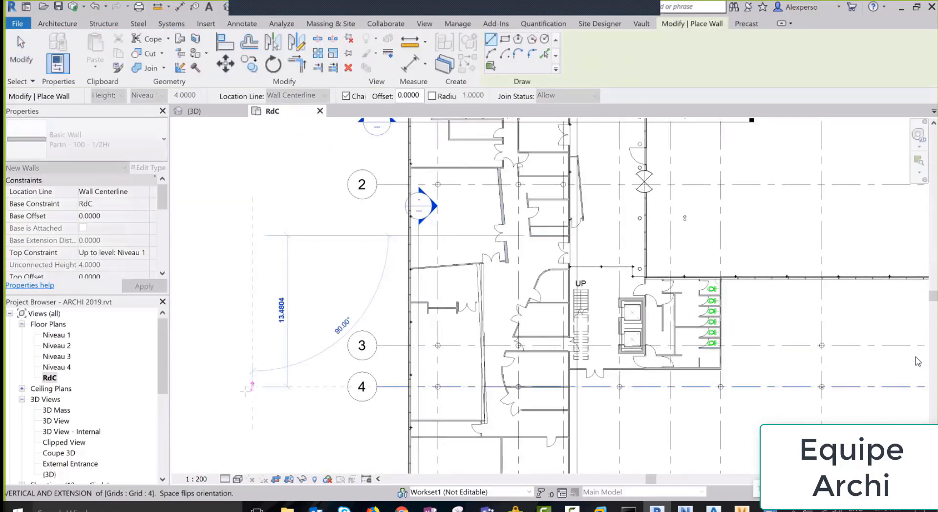
left_click(253, 386)
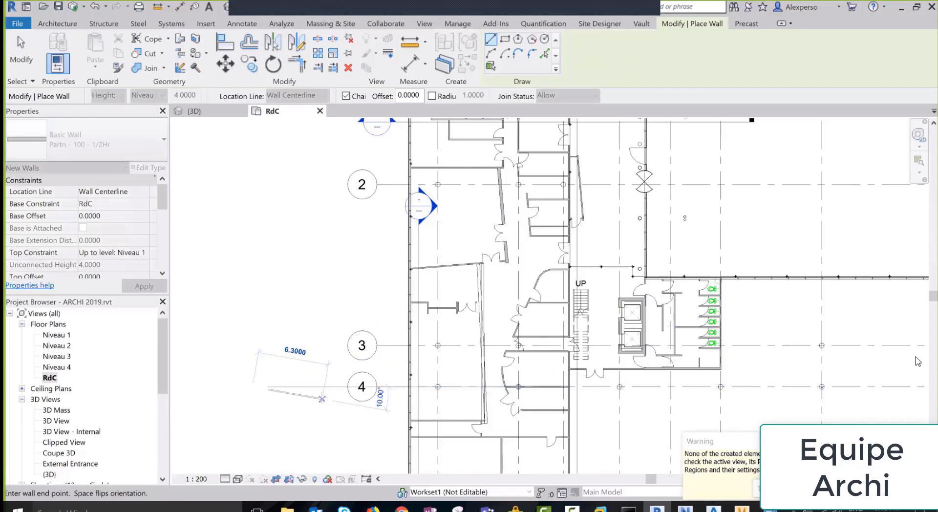
key("Escape")
Check the new isolated wall beside the building in the 3D view
left_click(195, 112)
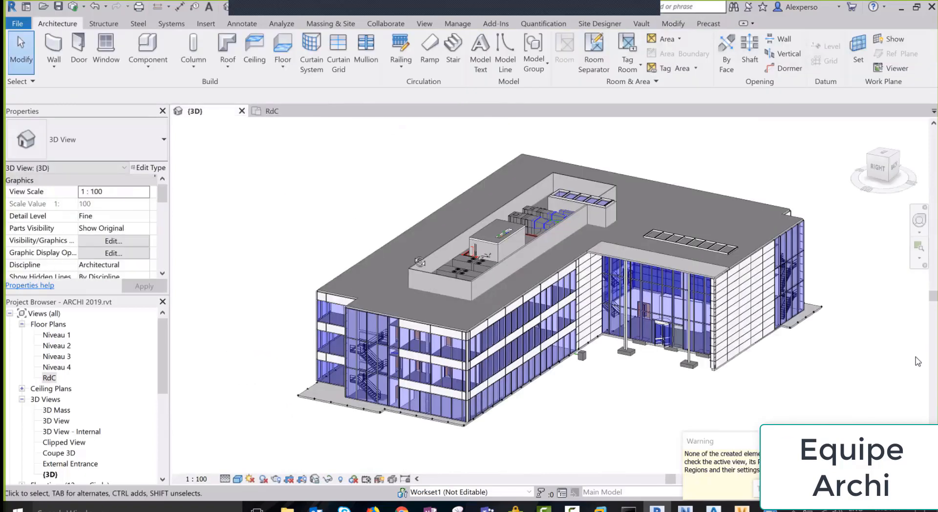
middle_click_drag(420, 262, 680, 279, "shift")
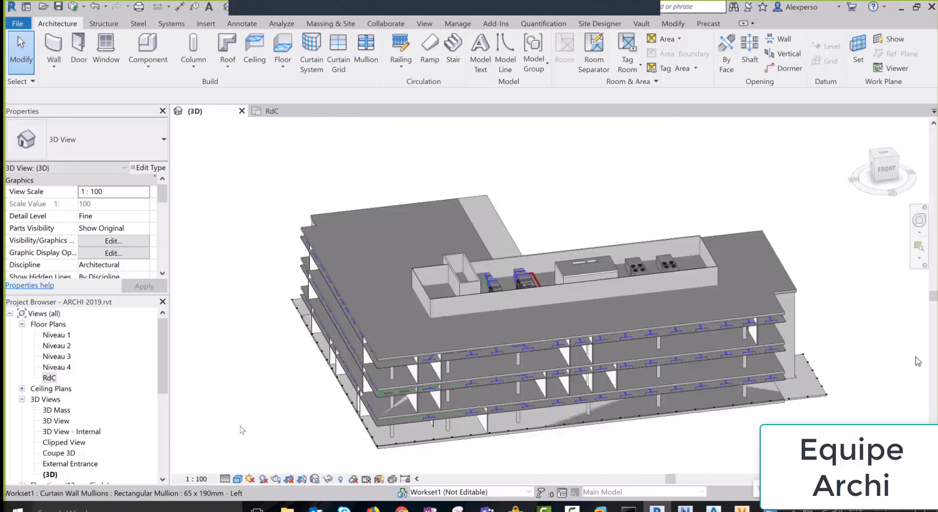
left_click(244, 413)
left_click(267, 421)
middle_click_drag(521, 342, 436, 341, "shift")
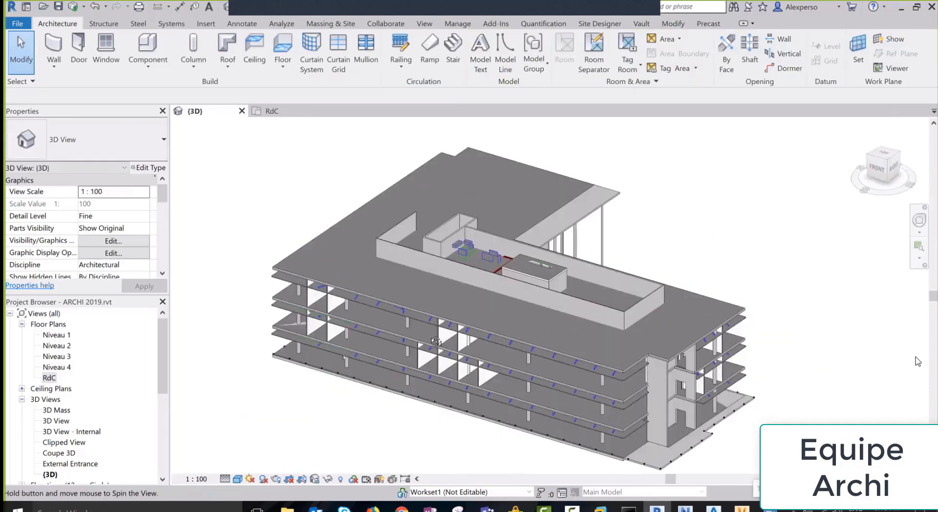
Back in the RdC plan, delete the short wall in the WC area
left_click(269, 112)
scroll(655, 409, "up", 2)
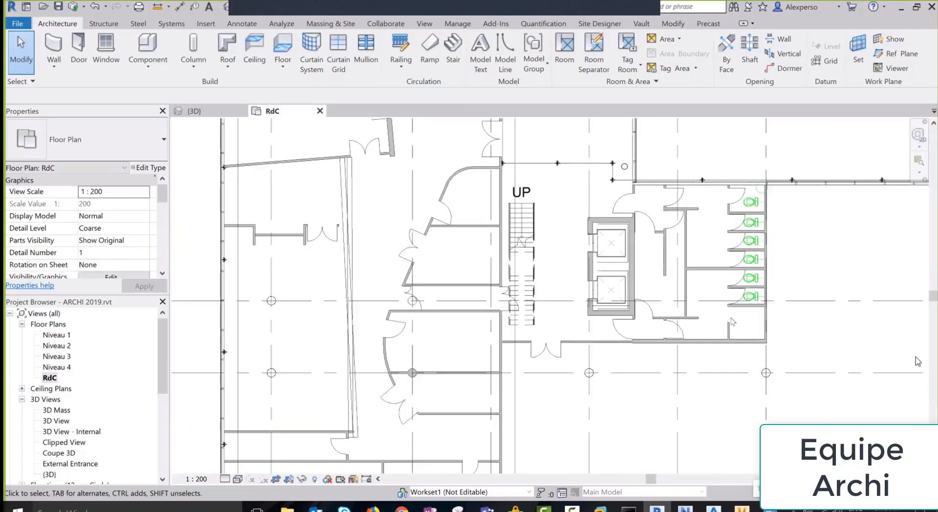
scroll(731, 319, "up", 3)
left_click(726, 341)
key("Delete")
Move the partition wall below the WC stalls further down
left_click(767, 271)
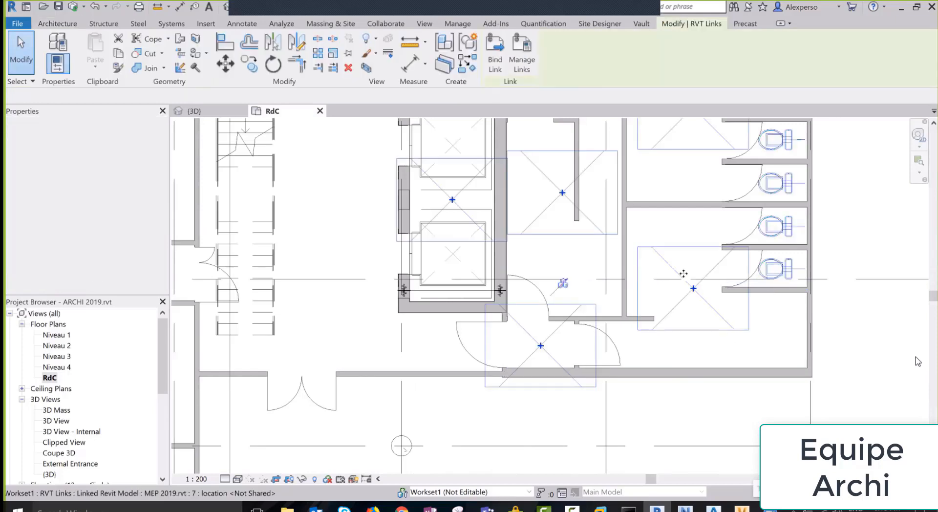
left_click(765, 289)
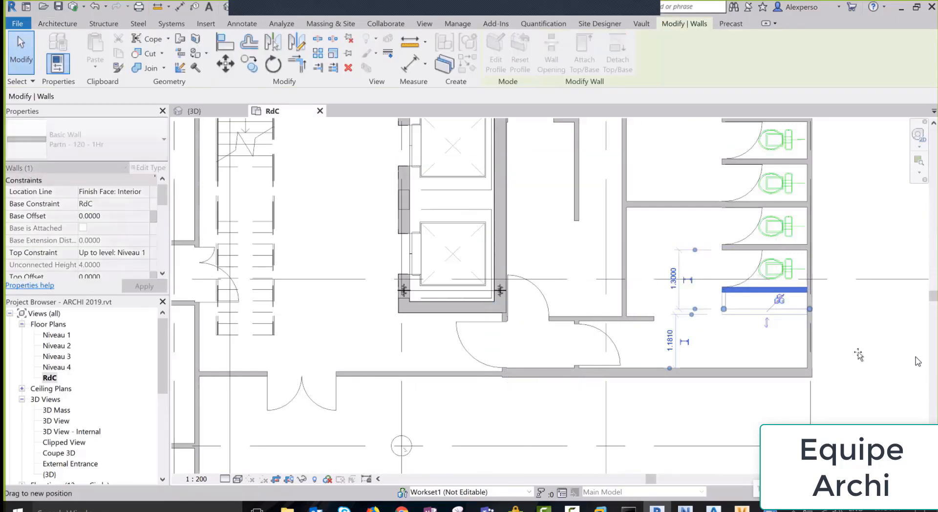
left_click_drag(765, 289, 765, 312)
left_click(847, 382)
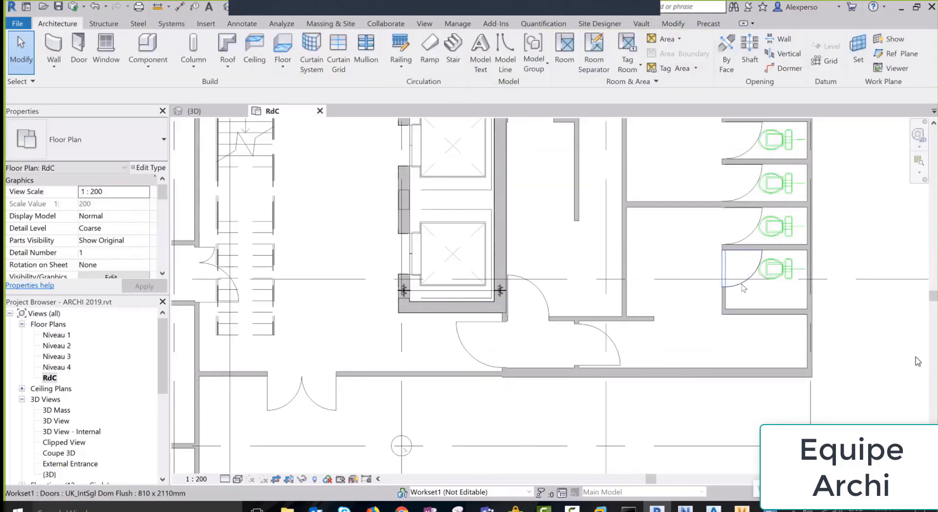
Flip the bottom WC stall door so it swings the other way
left_click(743, 283)
left_click(766, 259)
left_click(355, 294)
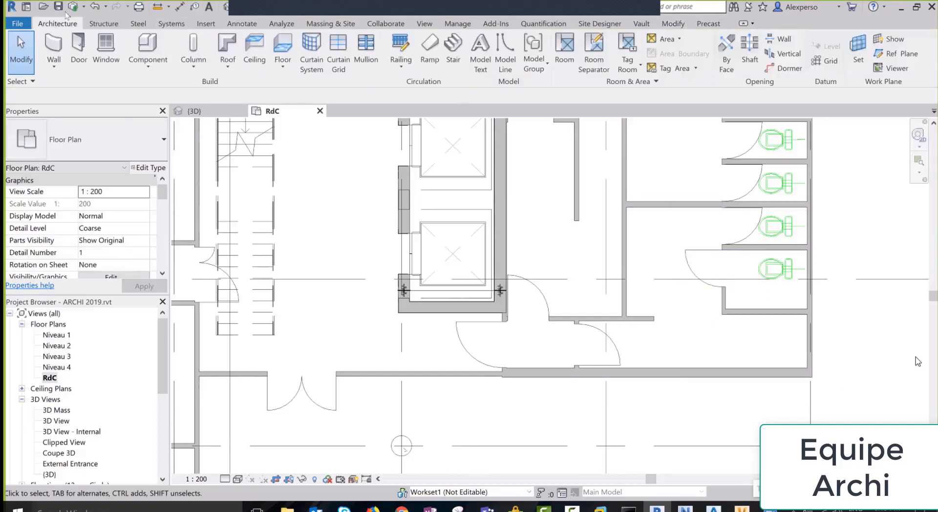
left_click(74, 6)
Synchronize with central using the comment 'differentes modifications', then open Publish Settings for Set 1
left_click(166, 210)
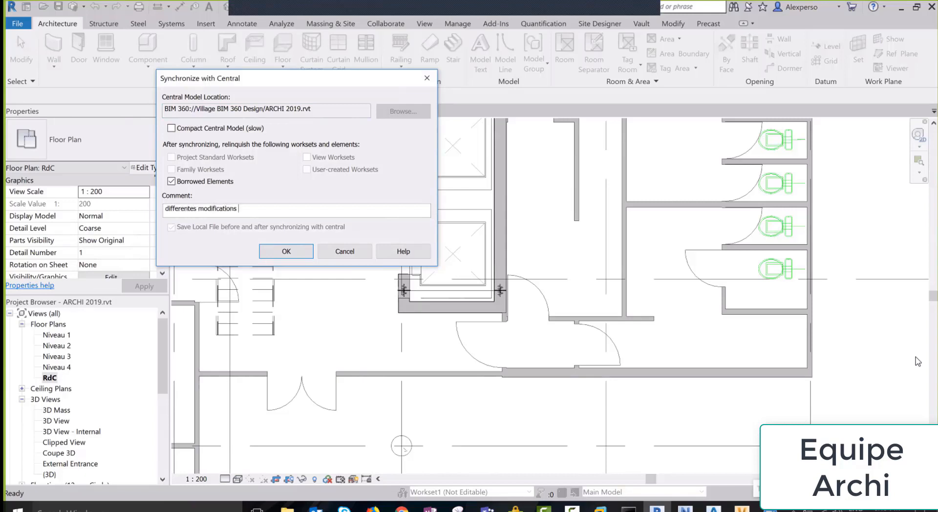
left_click(285, 251)
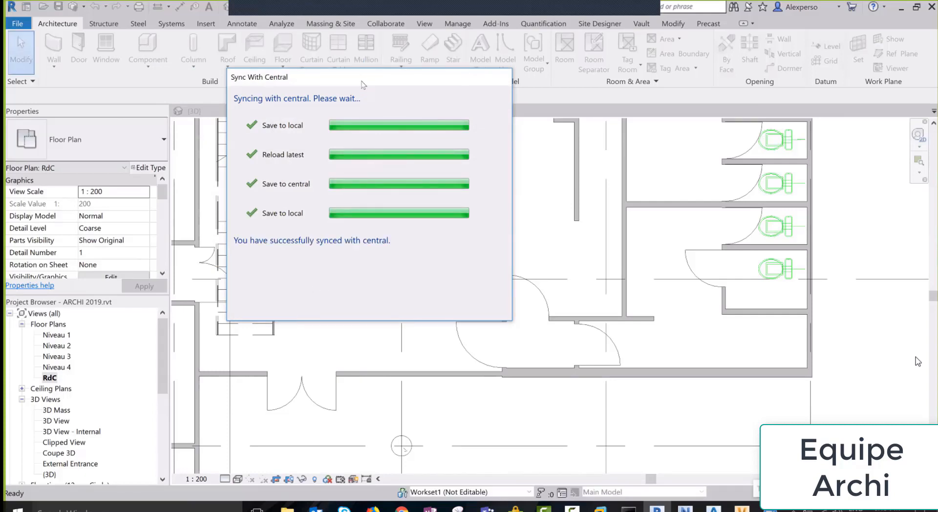
left_click(387, 25)
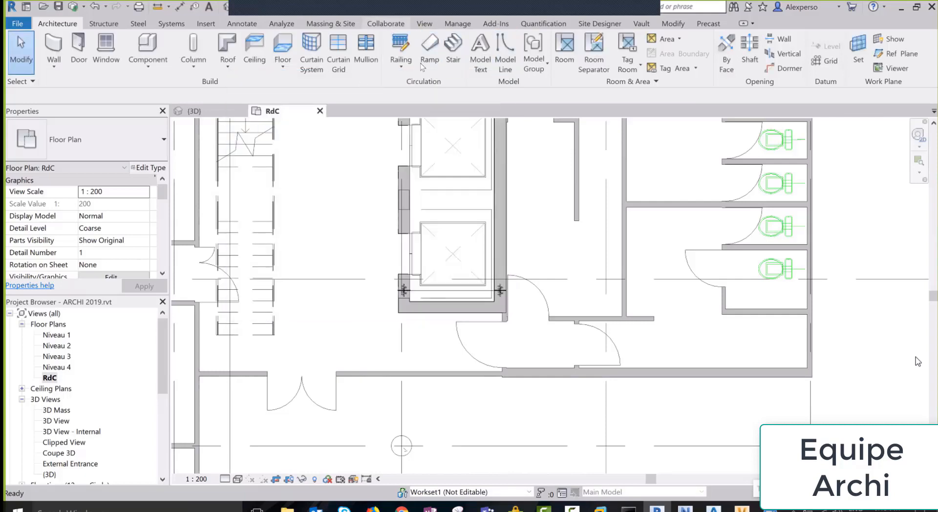
left_click(488, 59)
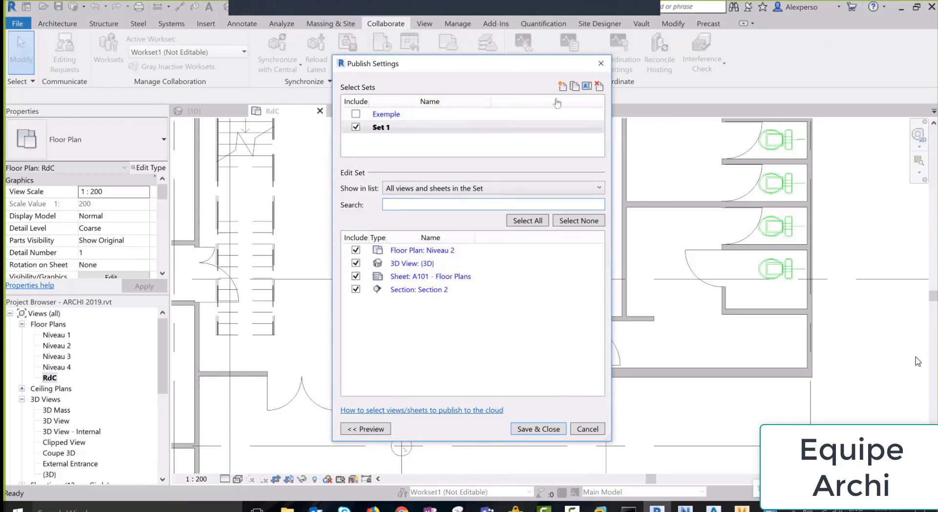
Publish ARCHI 2019.rvt from Manage Cloud Models, then return to BIM 360 documents
left_click(600, 63)
left_click(448, 54)
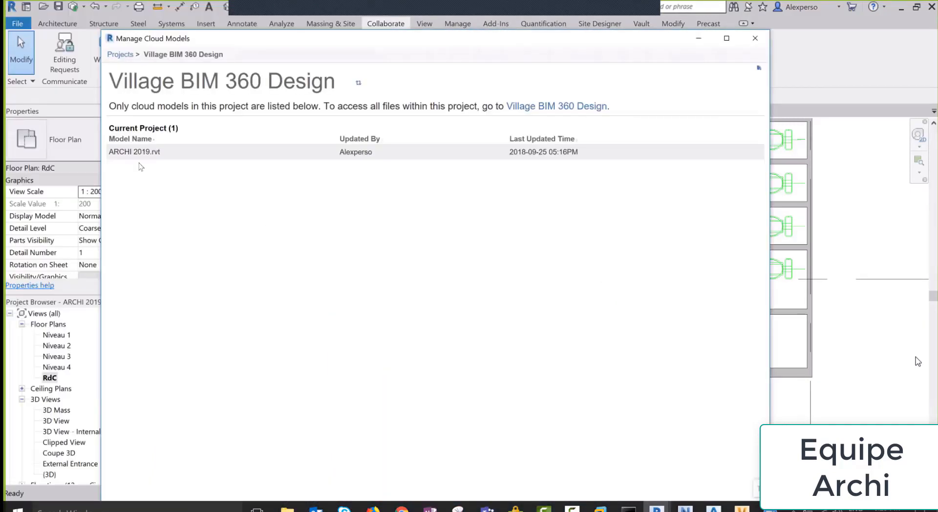
left_click(330, 153)
left_click(352, 166)
left_click(496, 230)
left_click(373, 508)
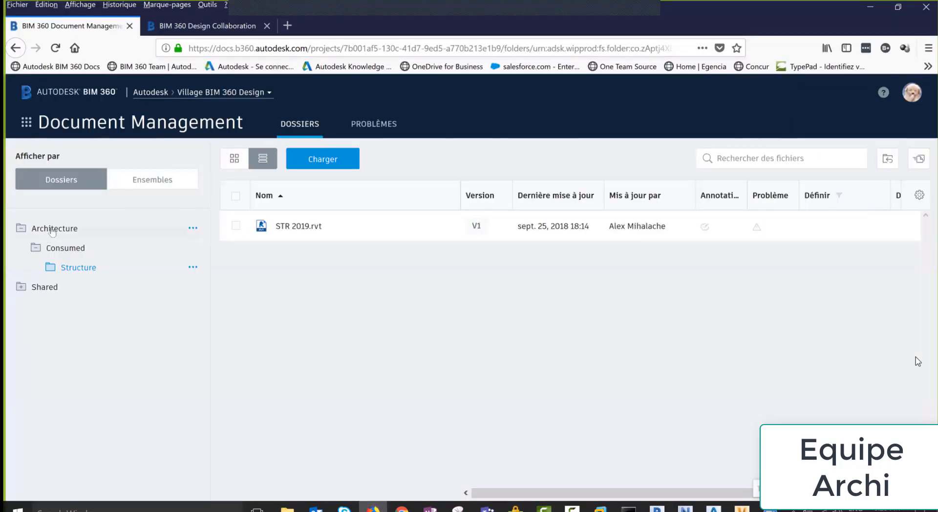
Open the Architecture folder and check its publish log
left_click(55, 228)
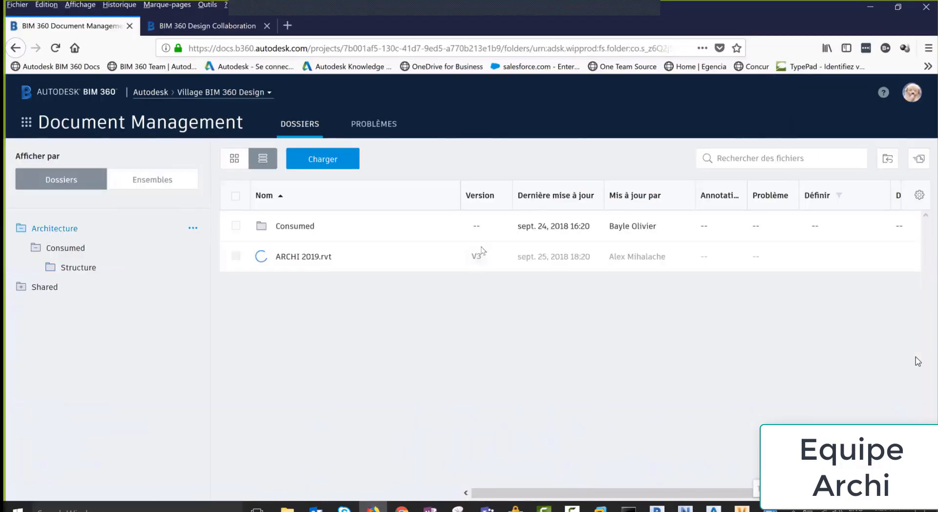
left_click(919, 158)
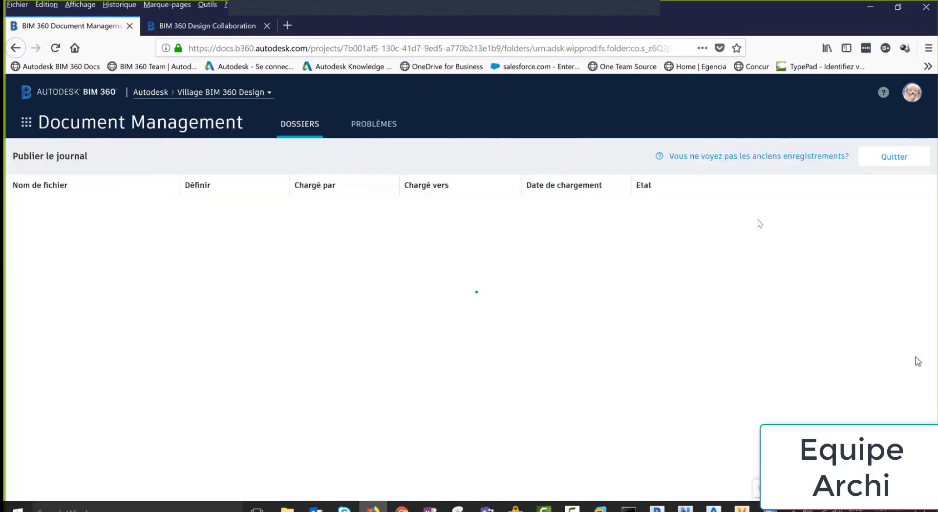
left_click(882, 158)
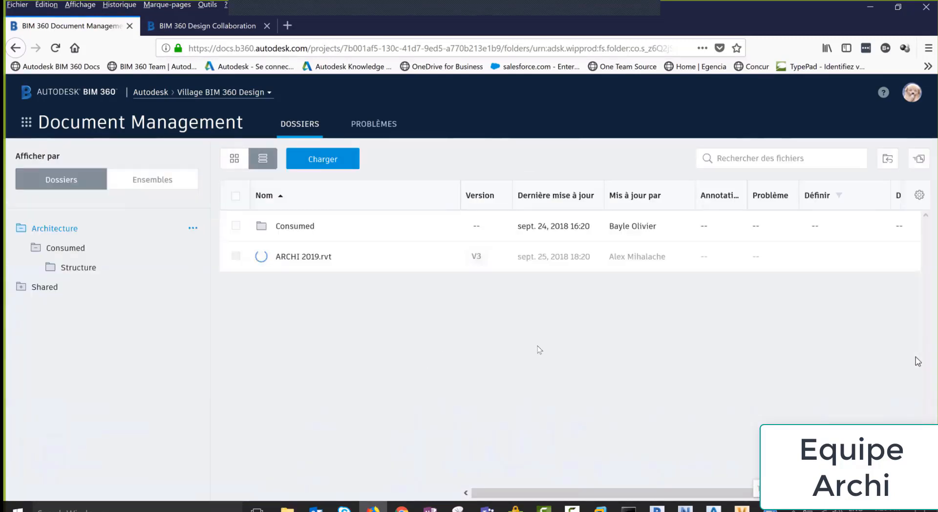
Close Revit's cloud models list and switch BIM 360 to Design Collaboration
left_click(657, 508)
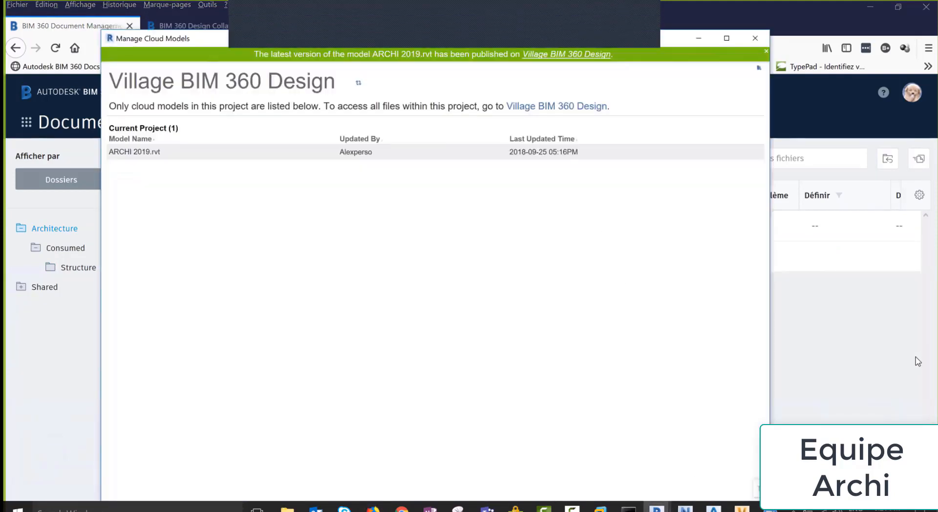
left_click(755, 38)
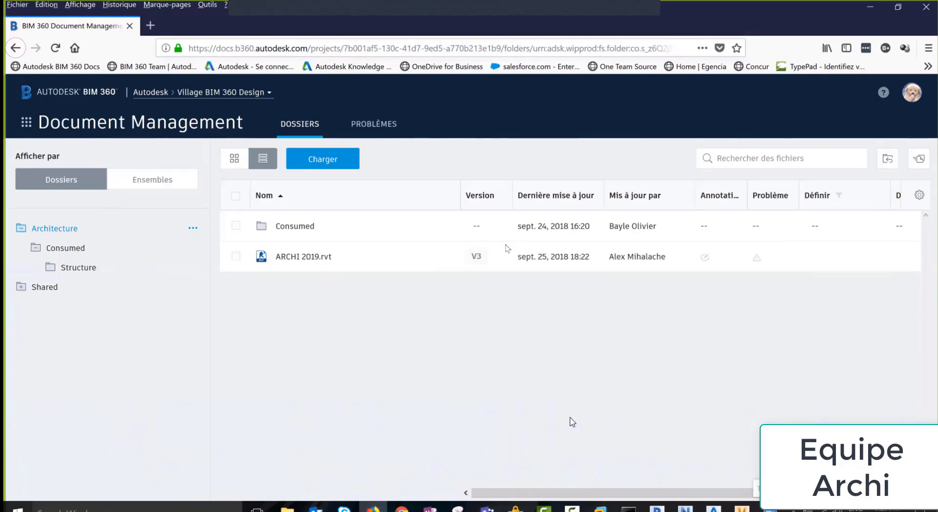
left_click(26, 123)
left_click(225, 215)
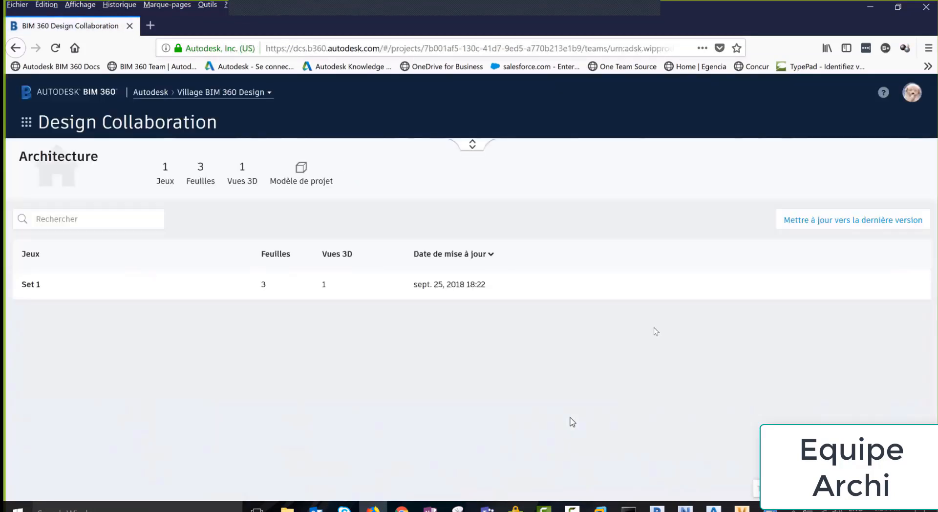
Reuse the Architecture (1) package and update ARCHI 2019.rvt to the latest version v3
left_click(473, 144)
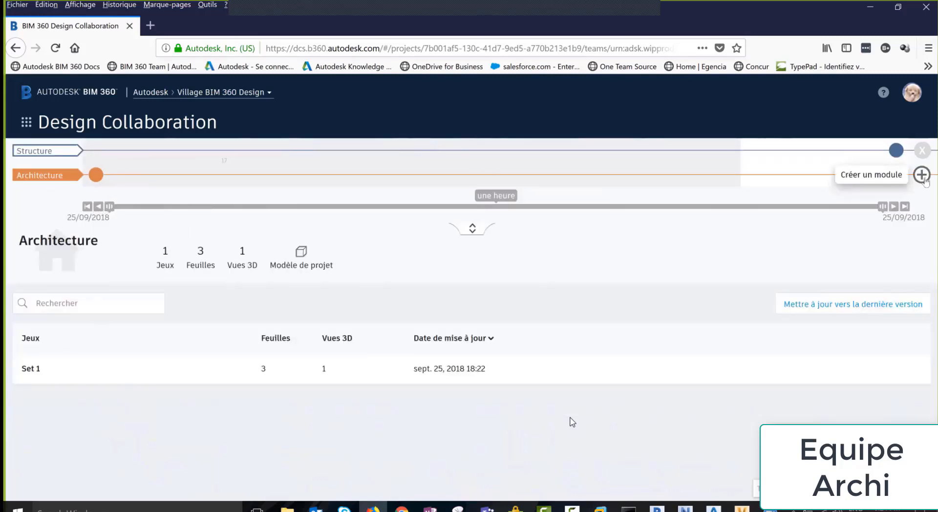
left_click(95, 174)
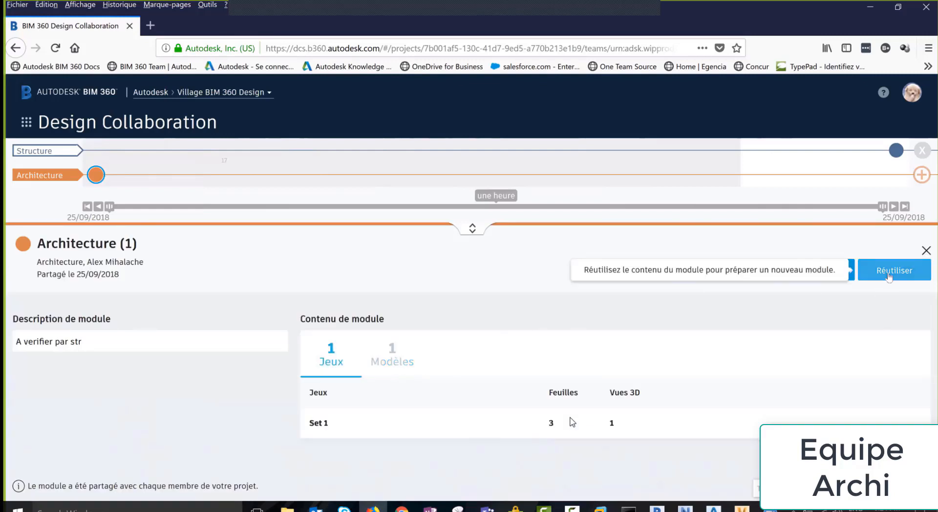
left_click(890, 272)
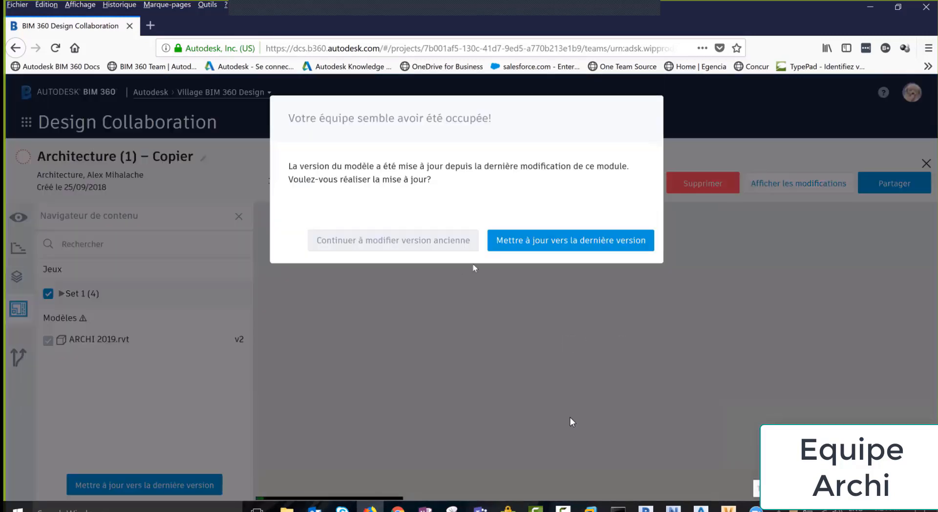
left_click(571, 241)
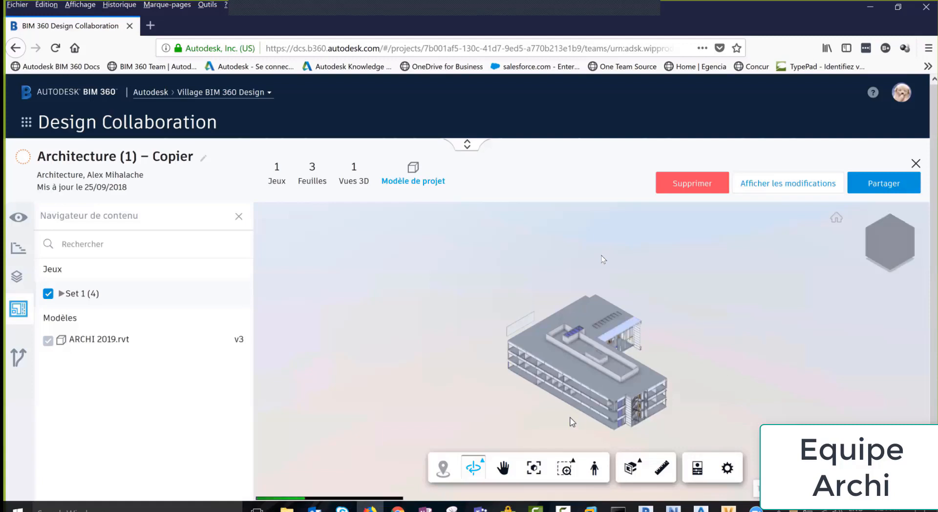
Rename the package copy to 'Architecture (1) – Nouveautés'
left_click(203, 161)
key("End")
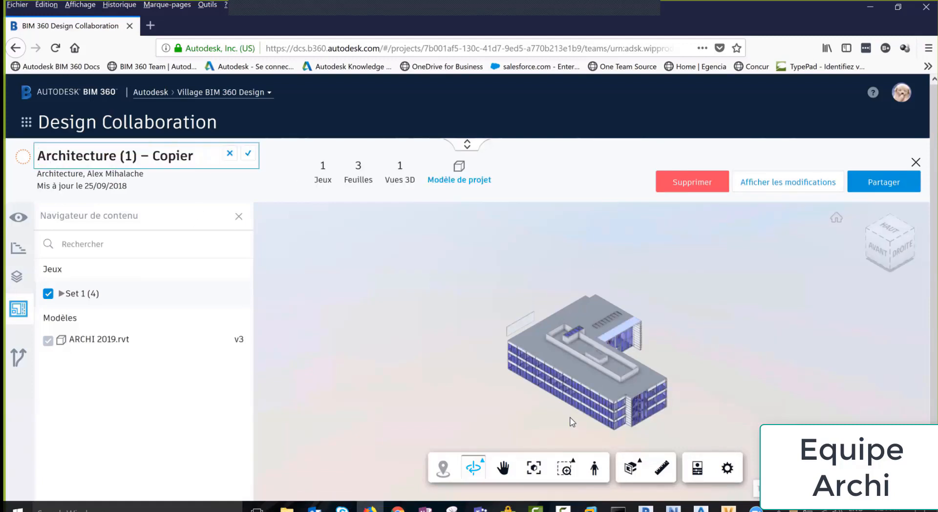
key("ctrl+shift+Left")
type("Nouveautés")
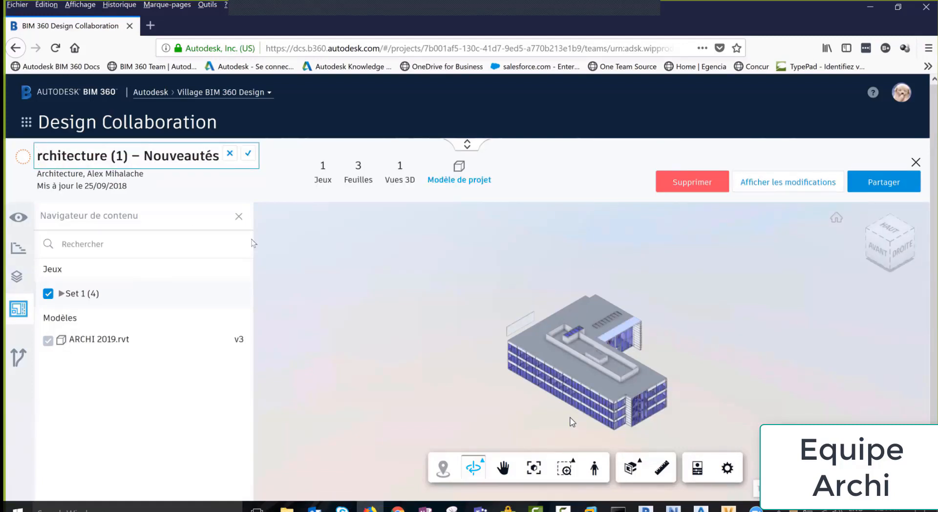
left_click(248, 153)
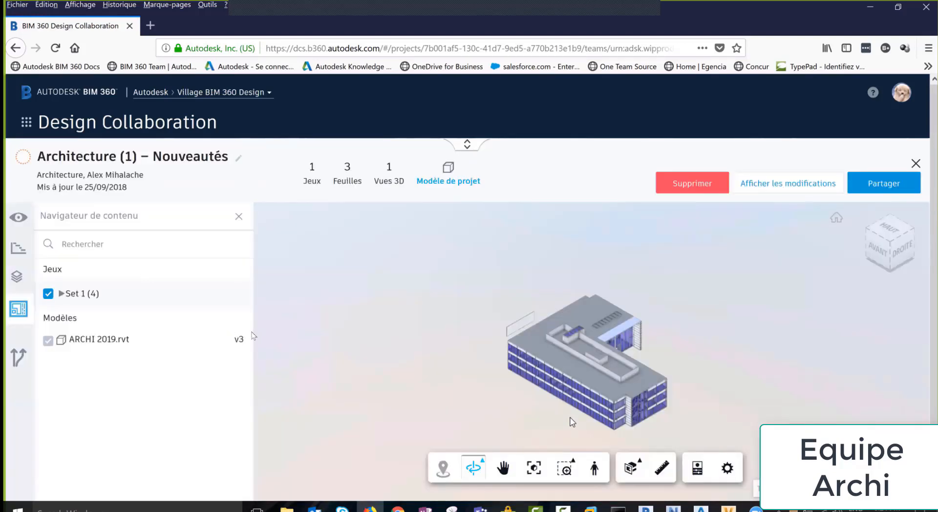
Share the package with the whole project using the description 'Nouveautés archis'
left_click(886, 188)
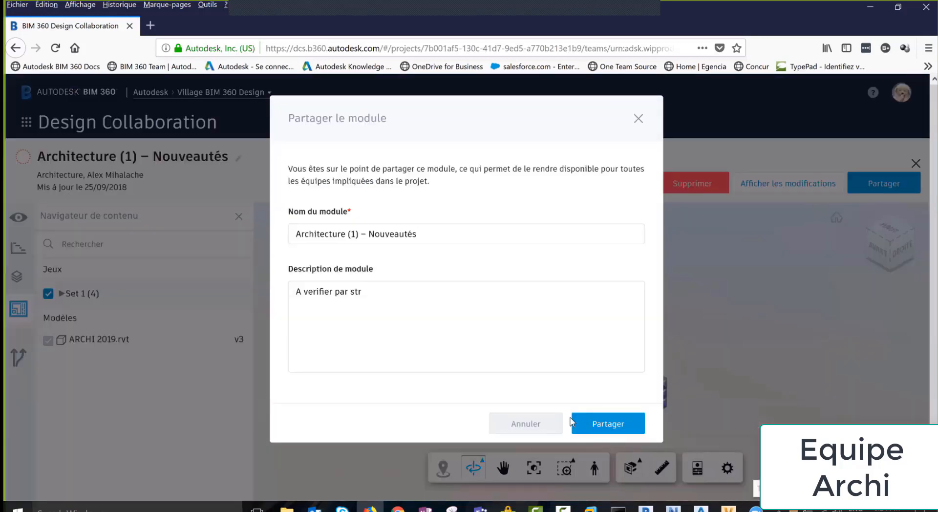
key("ctrl+a")
type("Nouveautés archis")
left_click(574, 423)
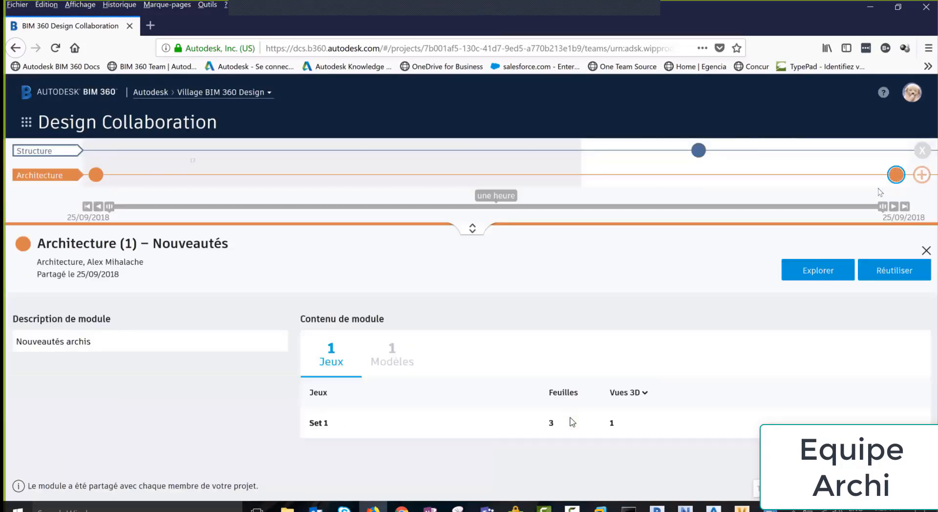
Switch from Design Collaboration to Document Management
mouse_move(898, 177)
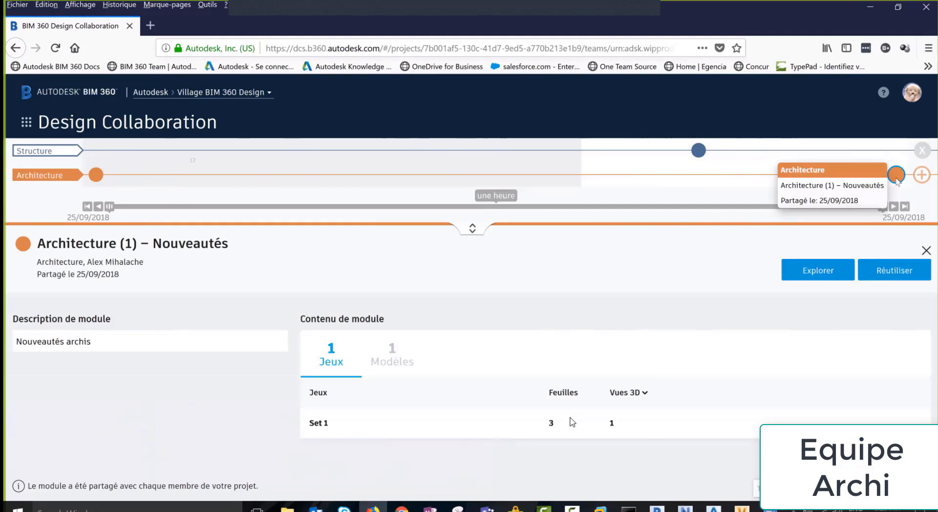
left_click(27, 122)
left_click(135, 188)
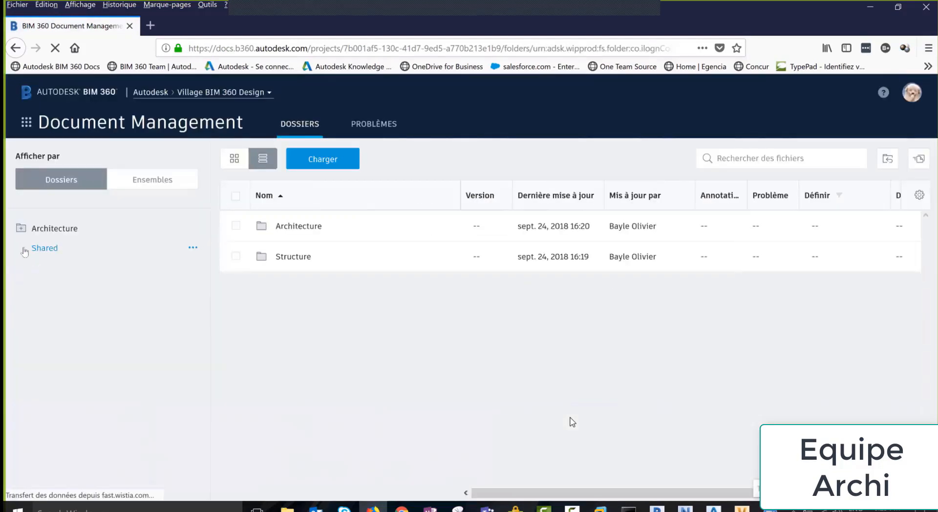
Open the Shared > Architecture folder showing ARCHI 2019.rvt at V2
left_click(22, 249)
left_click(67, 271)
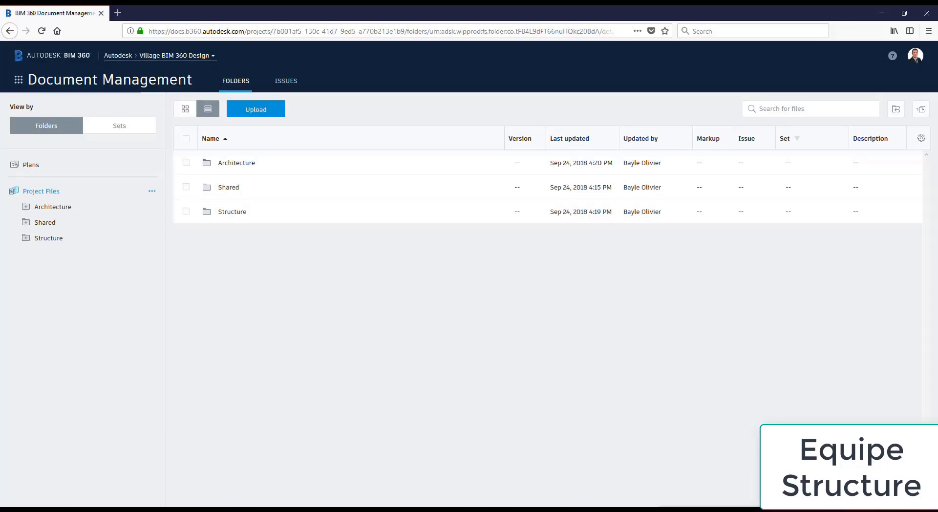
left_click(25, 225)
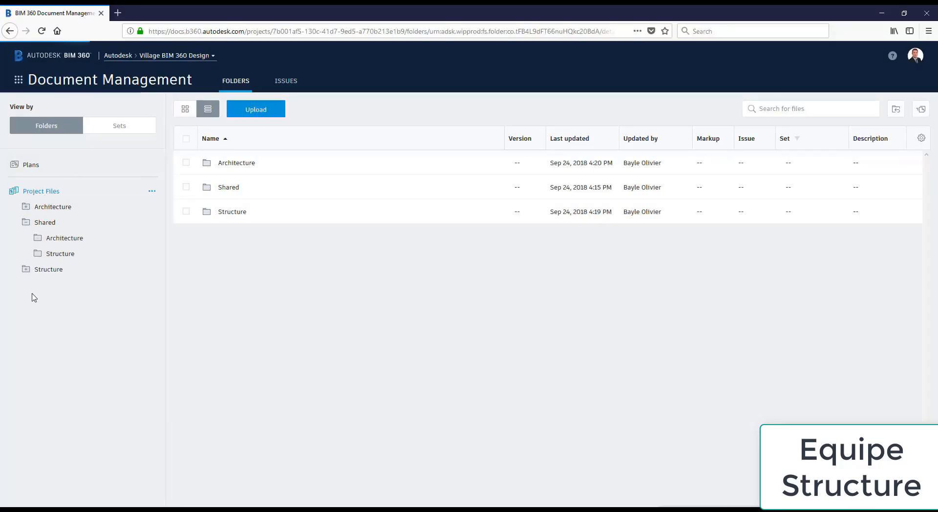
left_click(39, 239)
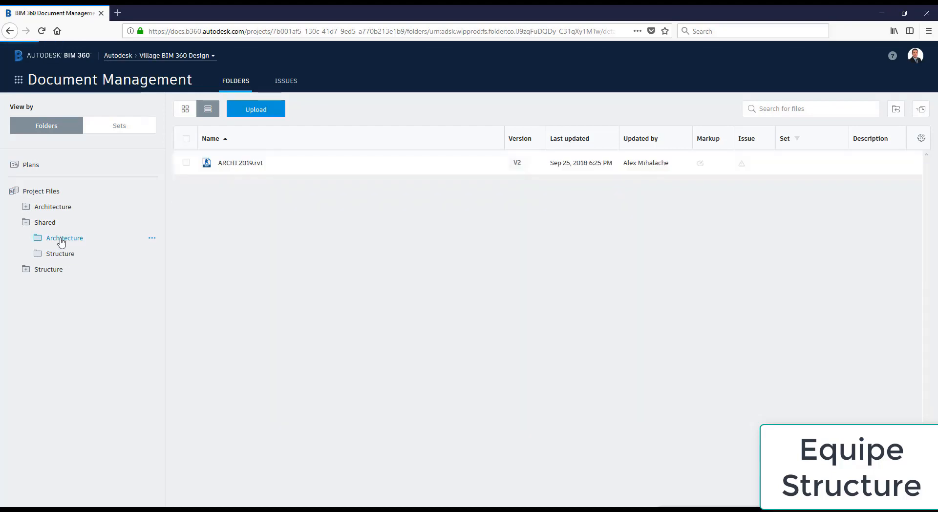
left_click(18, 80)
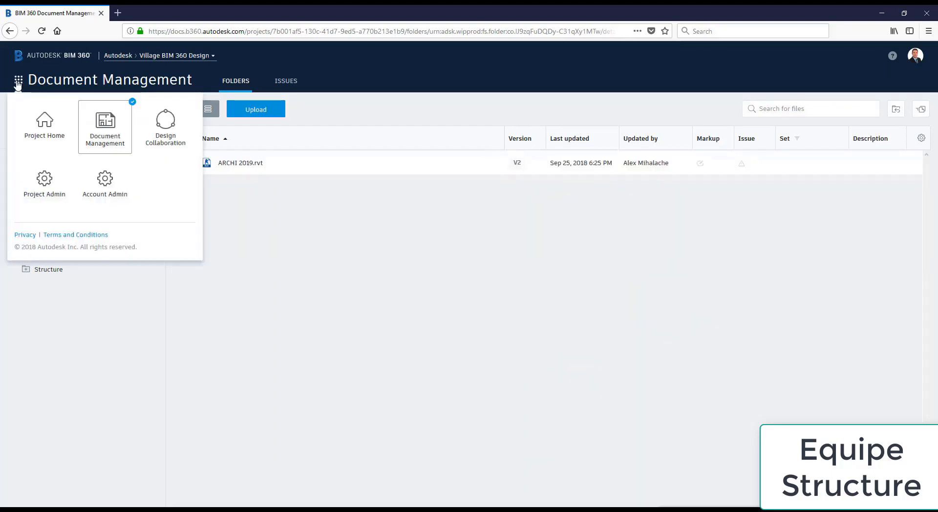
On the Structure page, explore the Architecture (1) – Nouveautés package's 3D model
left_click(164, 129)
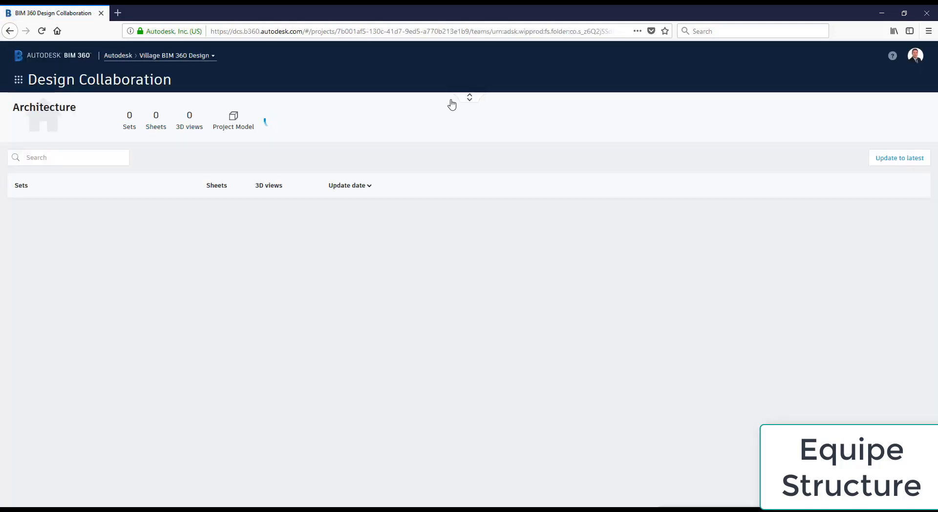
left_click(470, 96)
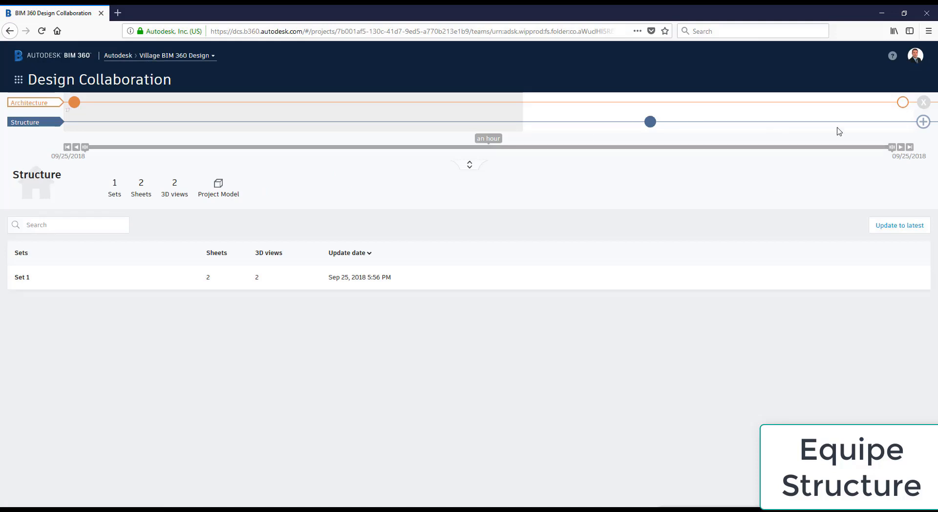
left_click(903, 102)
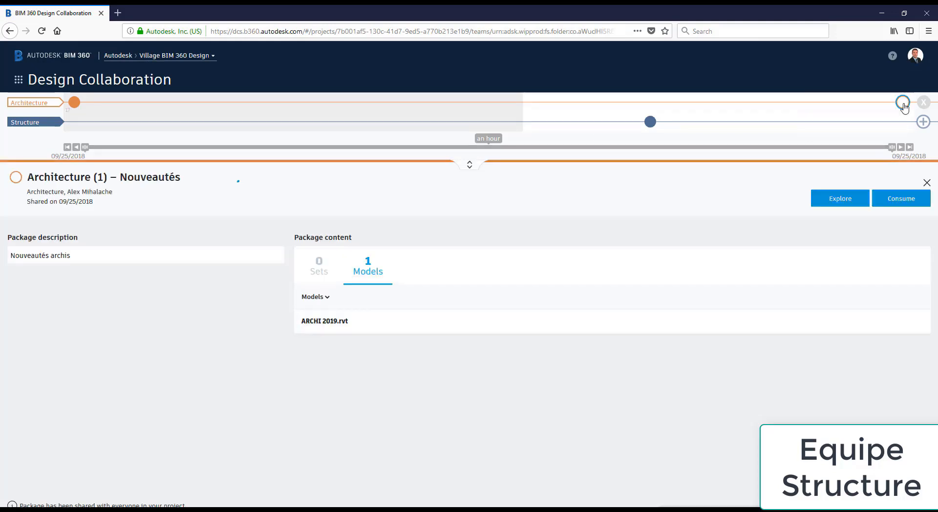
left_click(841, 199)
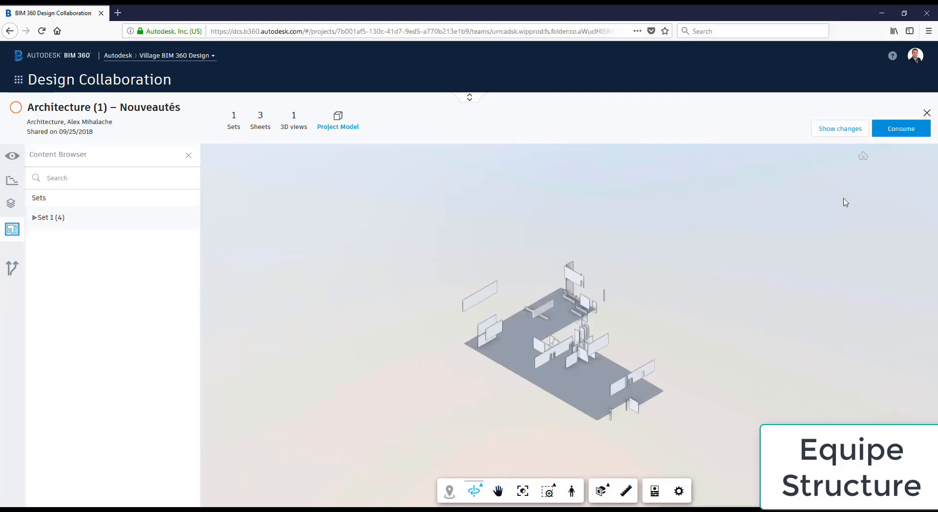
middle_click_drag(455, 375, 484, 295, "shift")
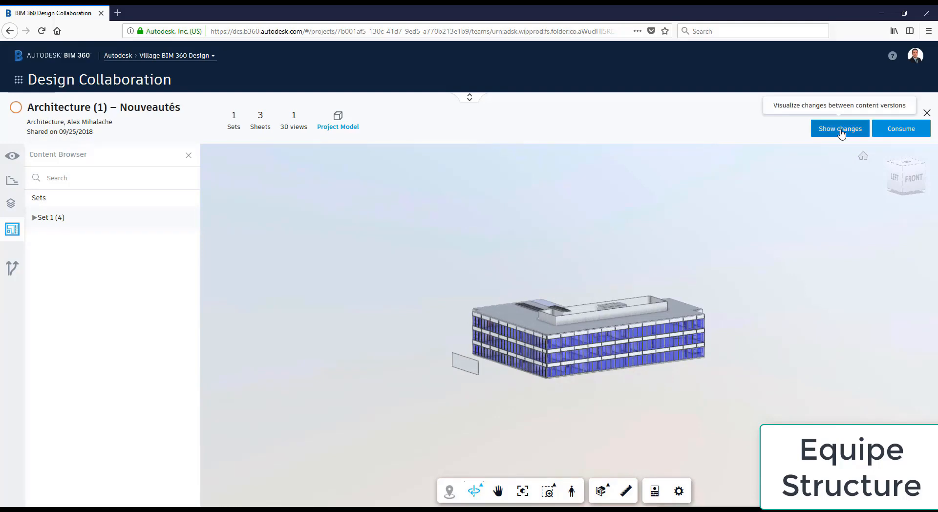
Show version changes and inspect the added Basic Wall in the package
left_click(842, 130)
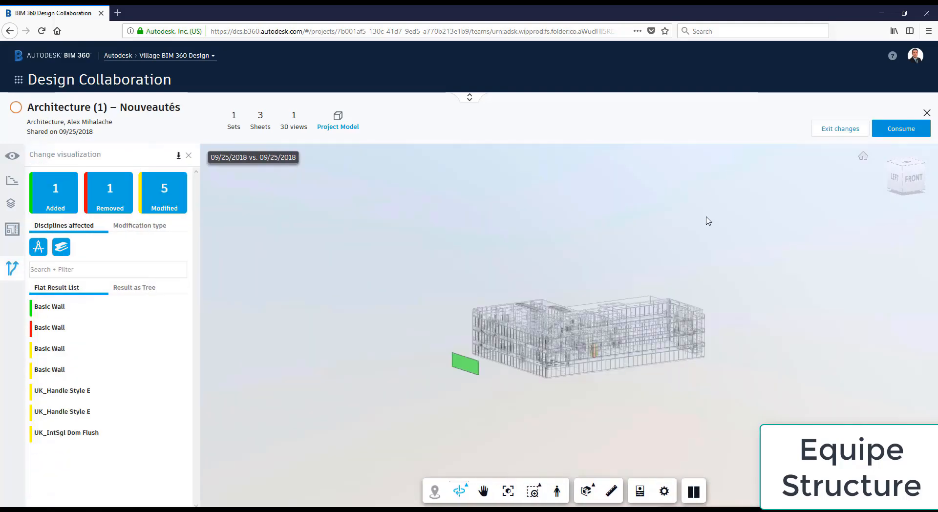
left_click_drag(709, 221, 430, 258)
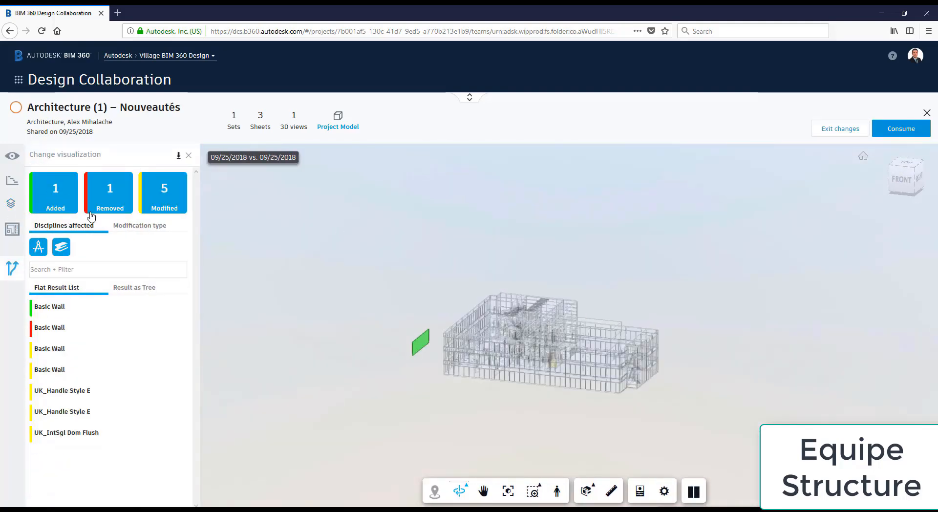
left_click(56, 310)
scroll(419, 350, "up", 5)
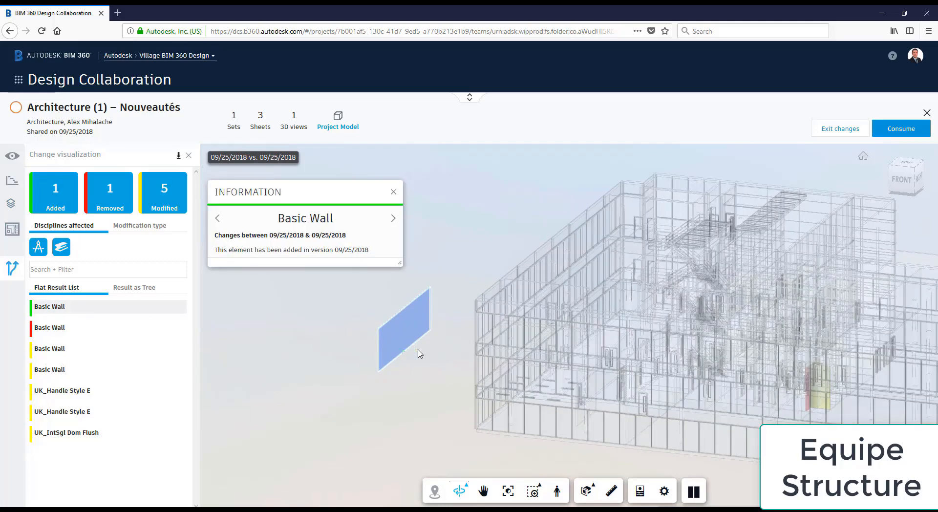
scroll(419, 352, "down", 5)
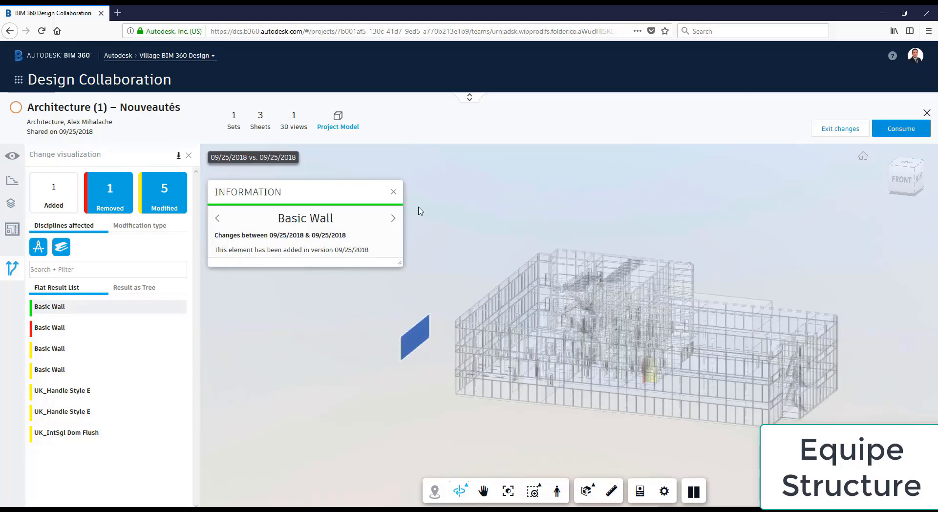
left_click(394, 191)
left_click(55, 200)
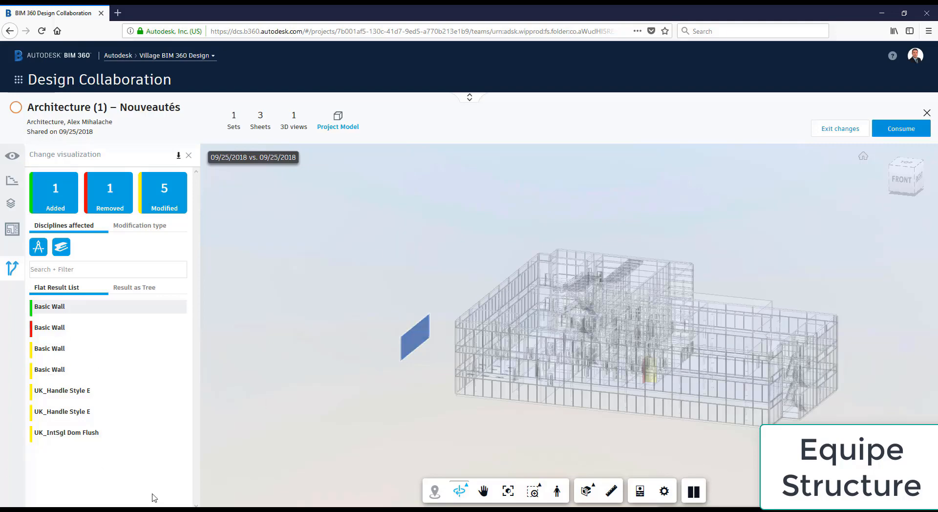
left_click(49, 310)
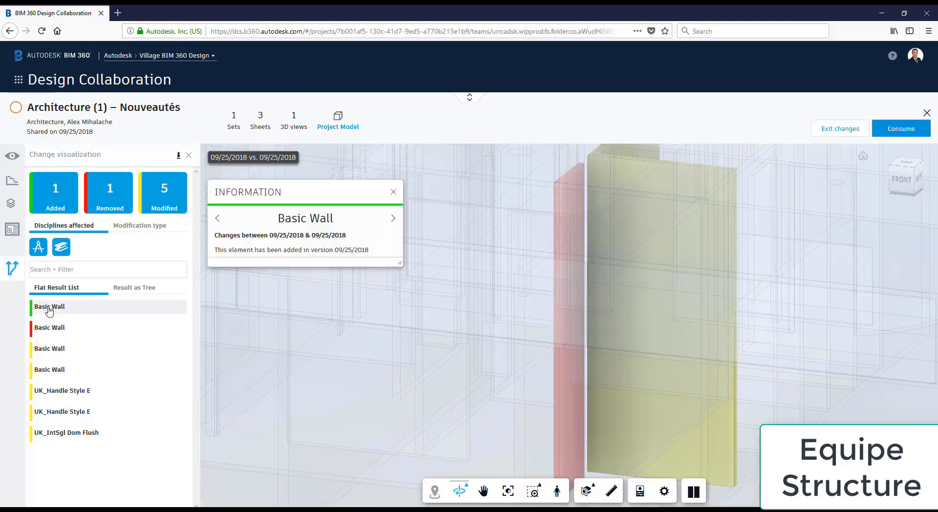
Inspect the removed Basic Wall and the modified Basic Wall's shape change
left_click(62, 334)
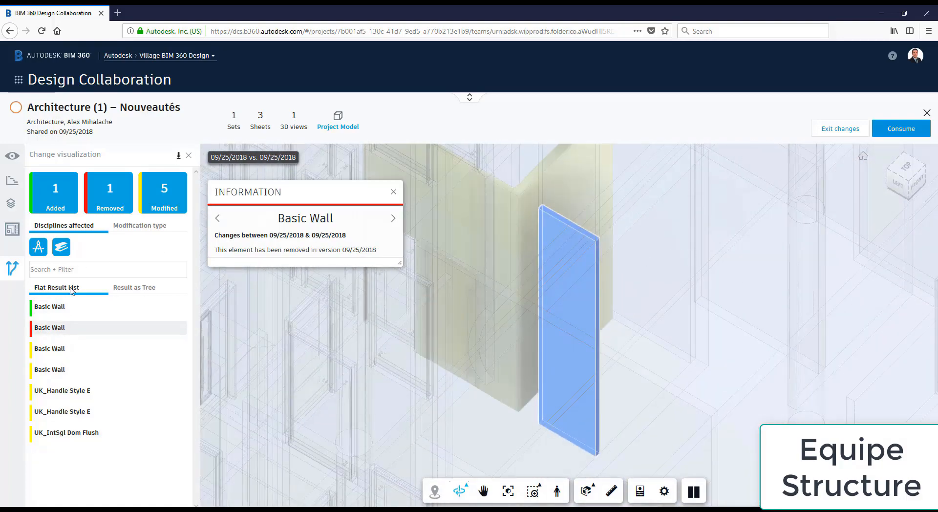
left_click(51, 372)
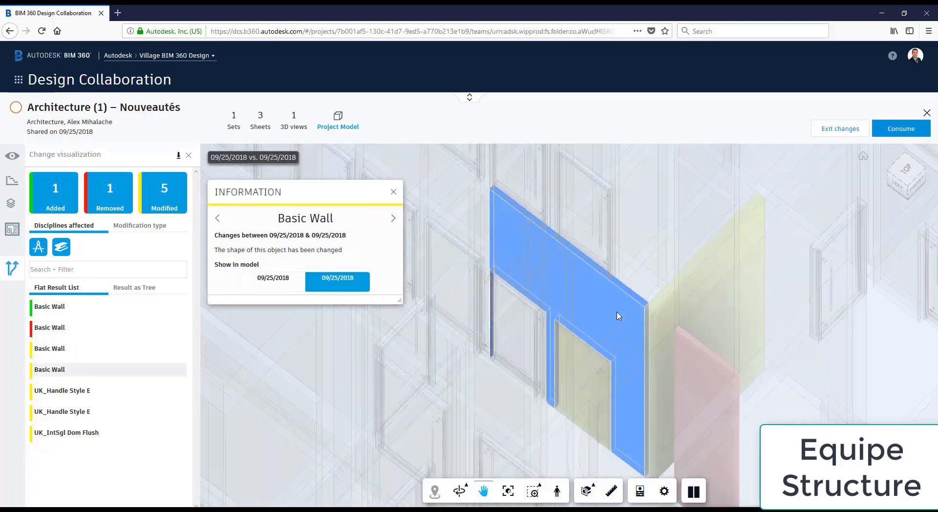
scroll(618, 316, "down", 10)
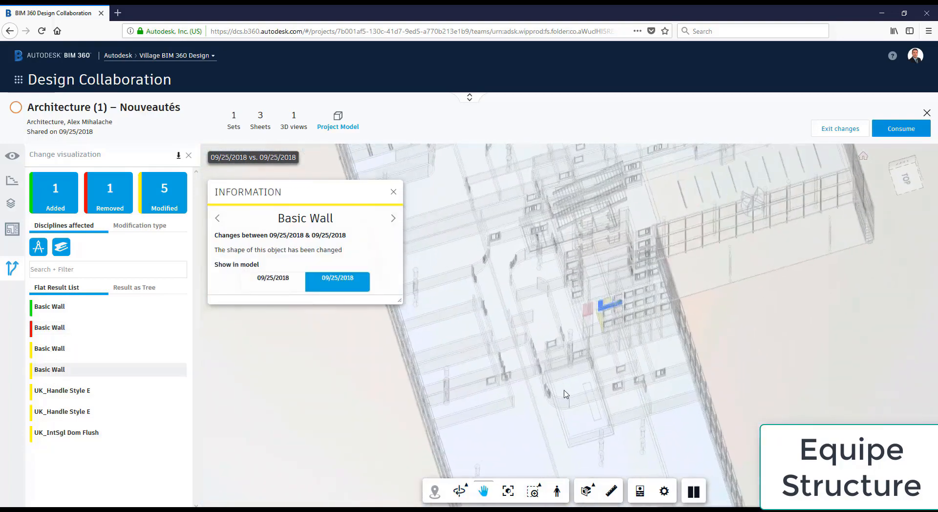
scroll(597, 318, "up", 10)
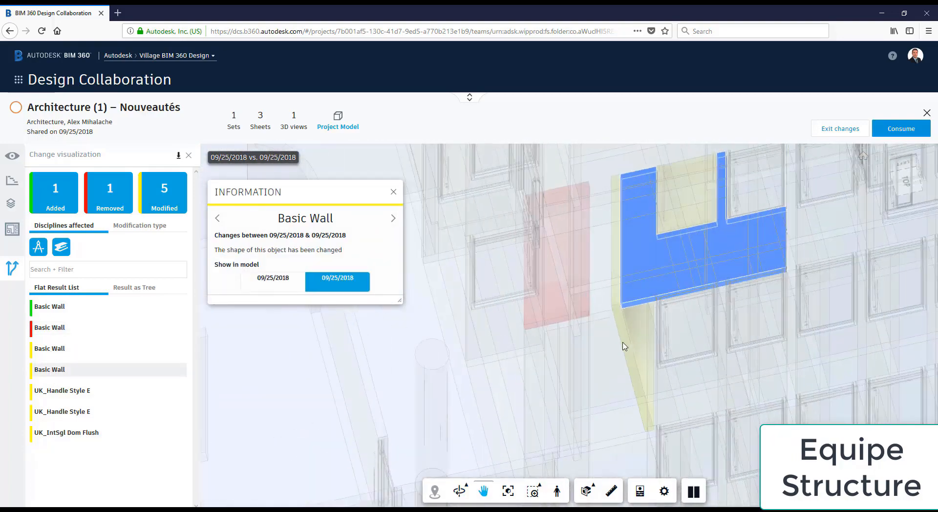
Exit the change comparison and consume the Architecture (1) – Nouveautés package
left_click(853, 131)
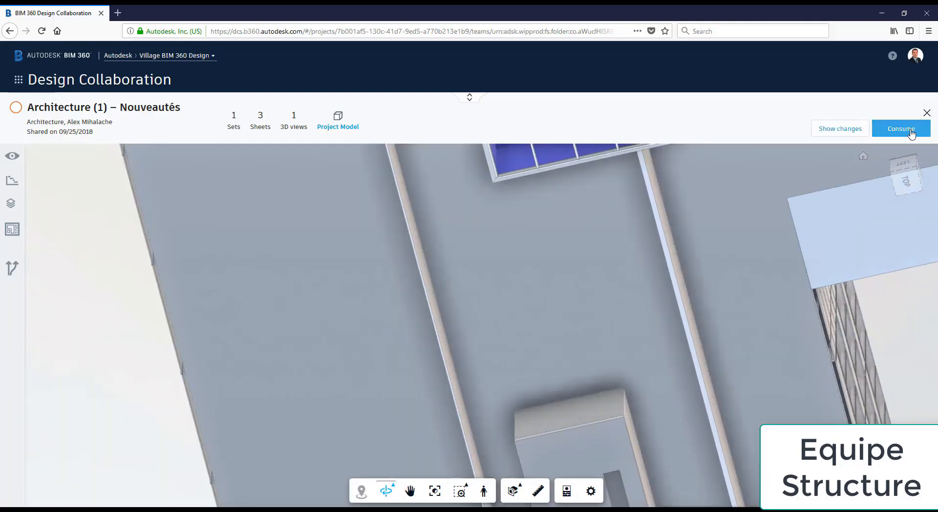
left_click(902, 128)
left_click(587, 197)
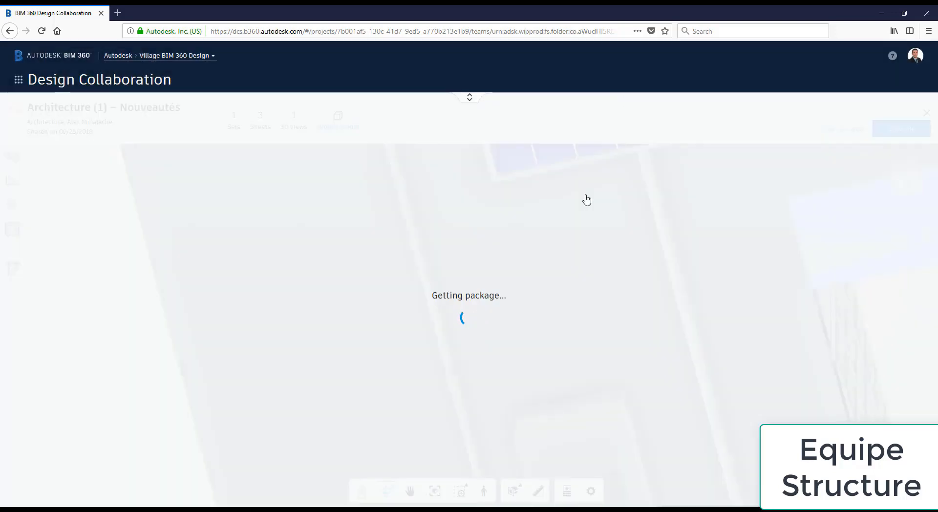
In Document Management, open Structure > Consumed > Architecture and widen the Version column to see ARCHI 2019.rvt V2
left_click(19, 79)
left_click(105, 131)
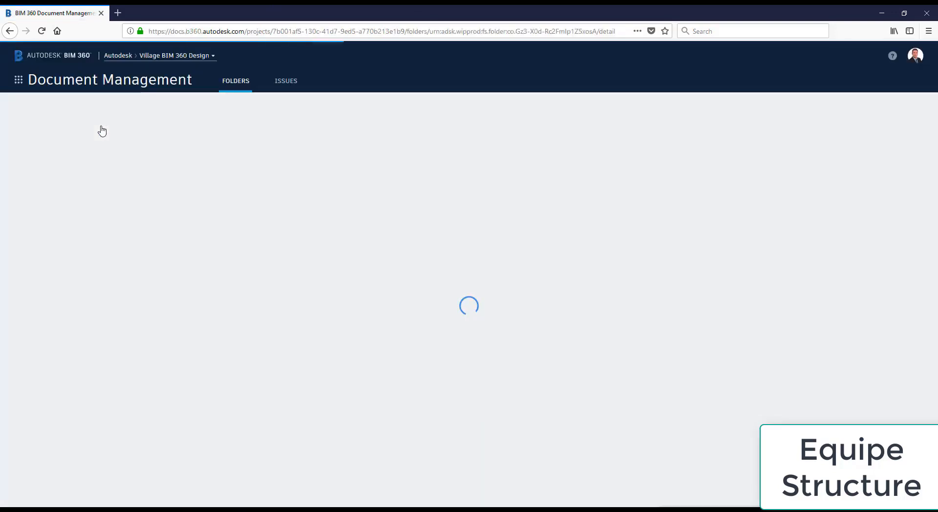
left_click(26, 240)
left_click(38, 255)
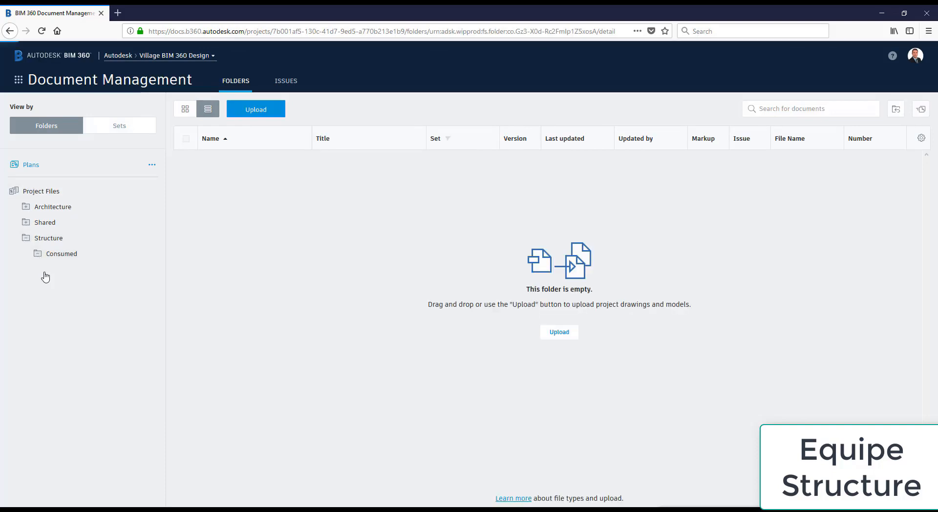
left_click(51, 272)
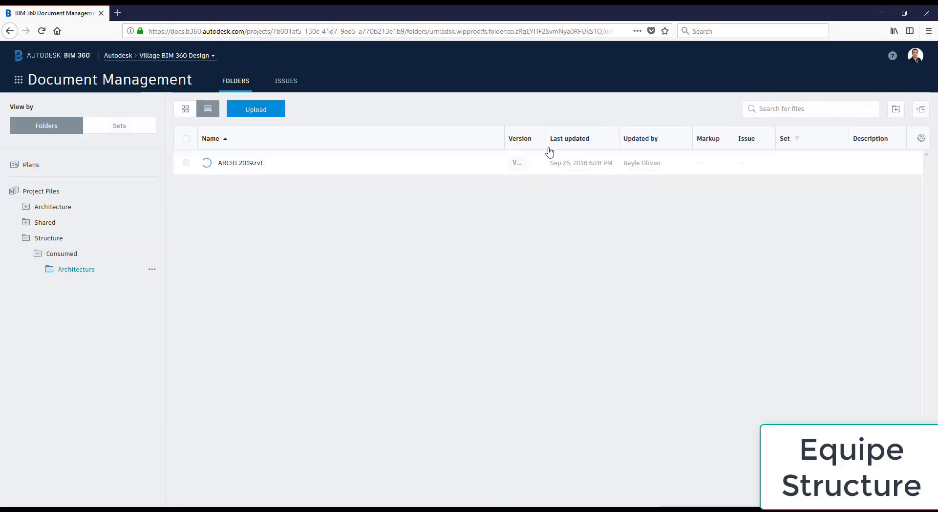
left_click_drag(547, 133, 598, 137)
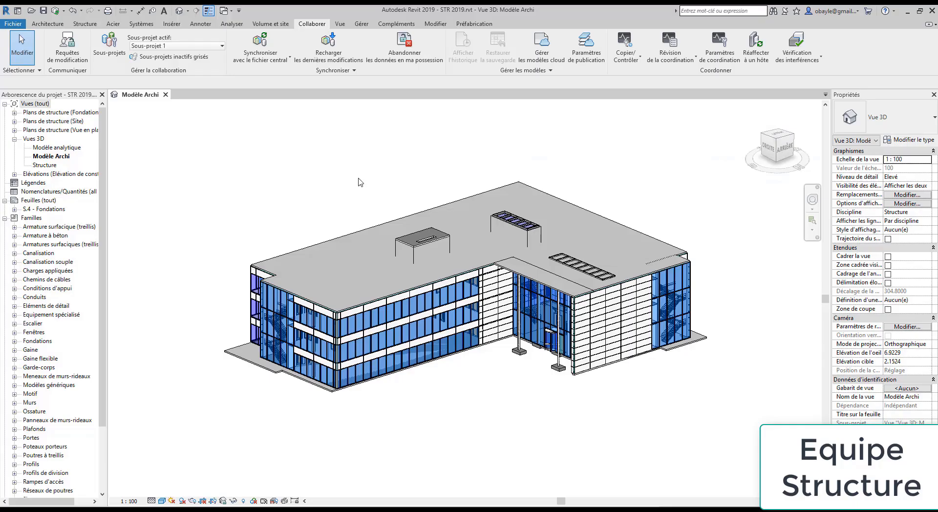
Reload the ARCHI 2019.rvt link through Gestion des liens on the Insérer tab
left_click(173, 25)
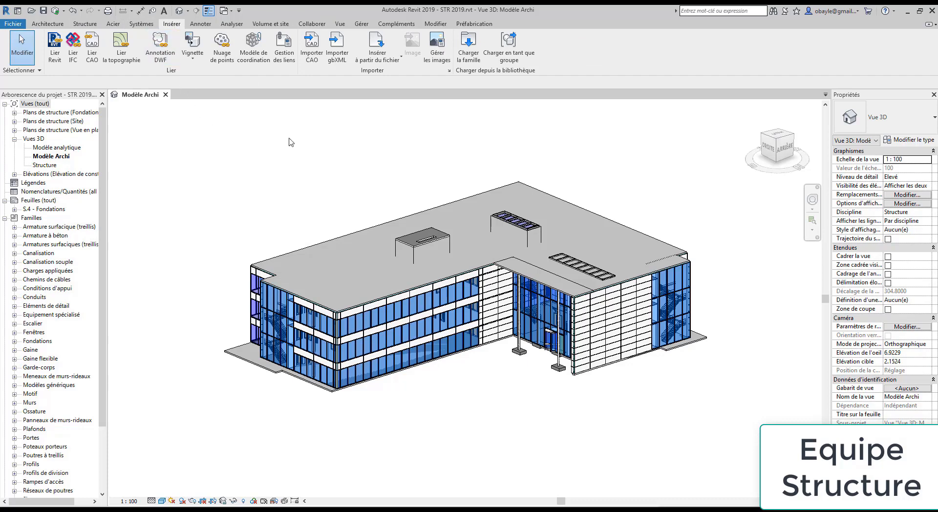
left_click(284, 47)
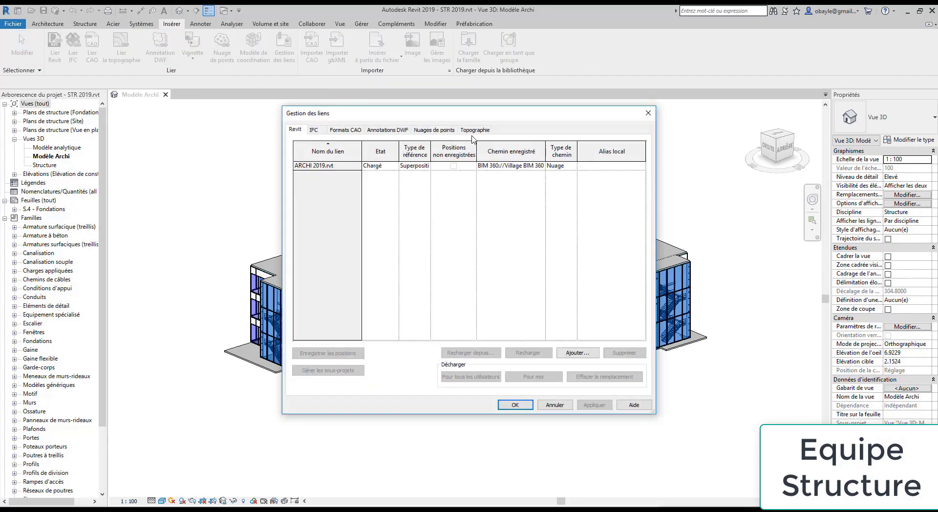
left_click(350, 166)
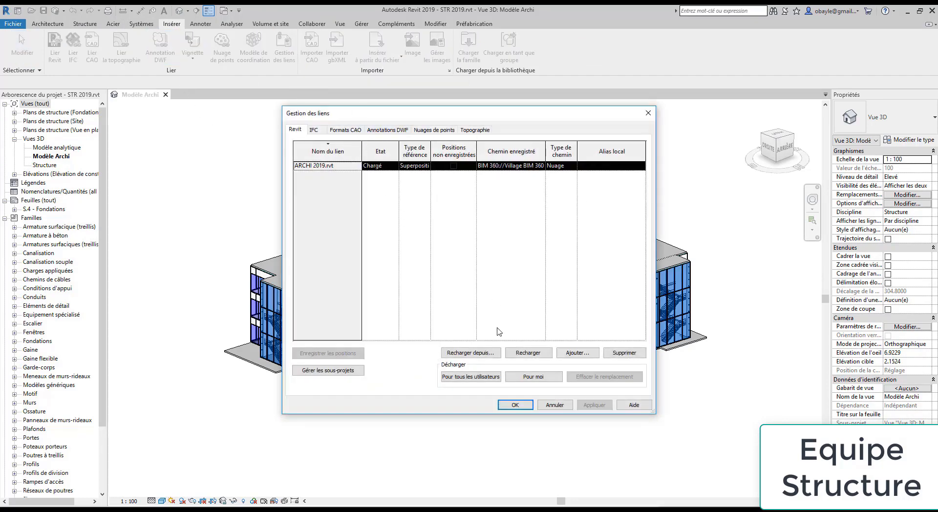
left_click(537, 356)
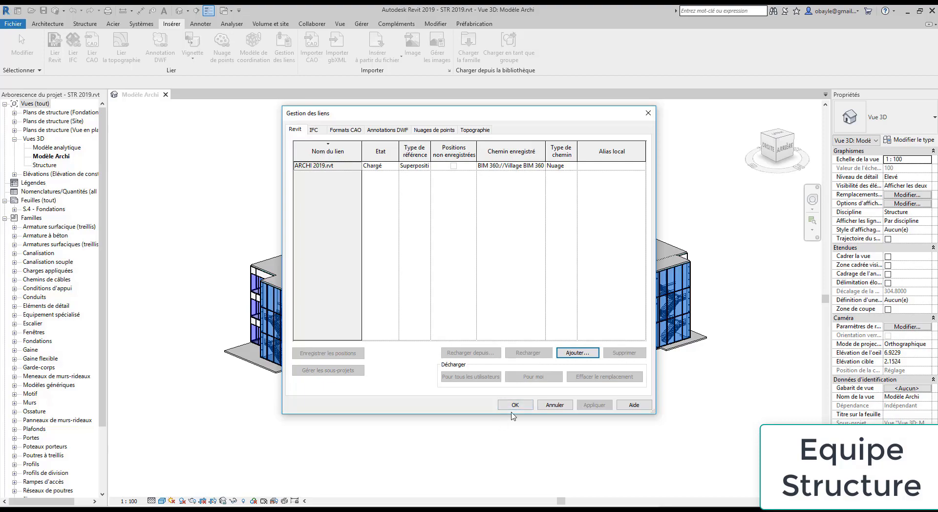
left_click(515, 405)
Orbit the Modèle Archi 3D view to inspect the updated architecture from left and front-right
middle_click_drag(723, 264, 577, 301, "shift")
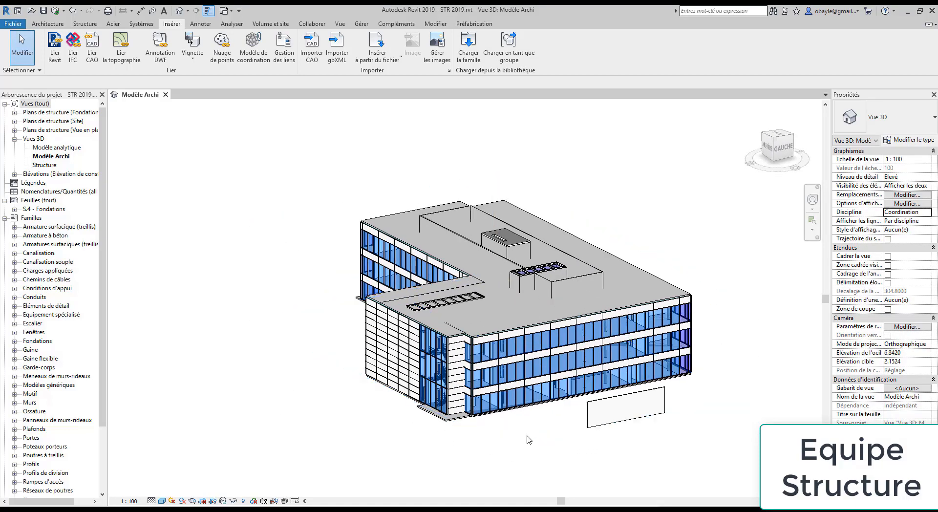
scroll(666, 410, "up", 4)
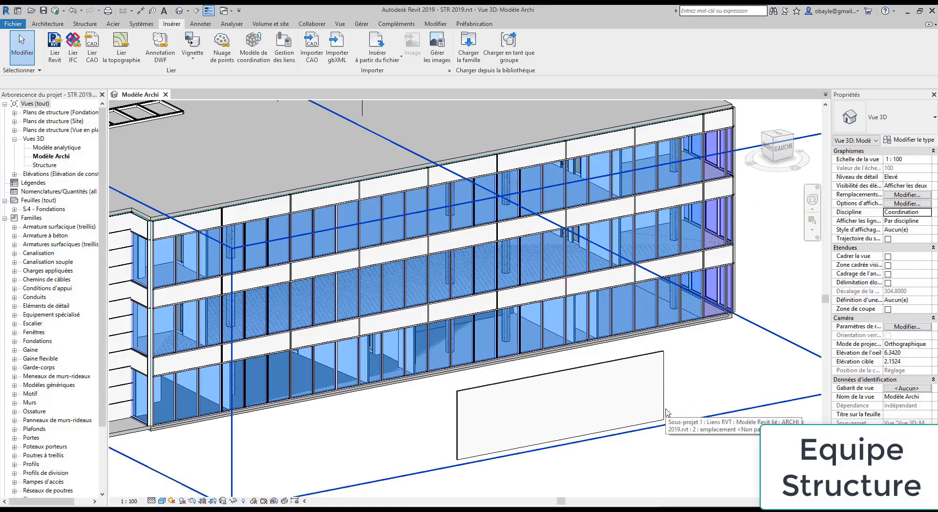
scroll(666, 410, "down", 4)
middle_click_drag(700, 252, 597, 257, "shift")
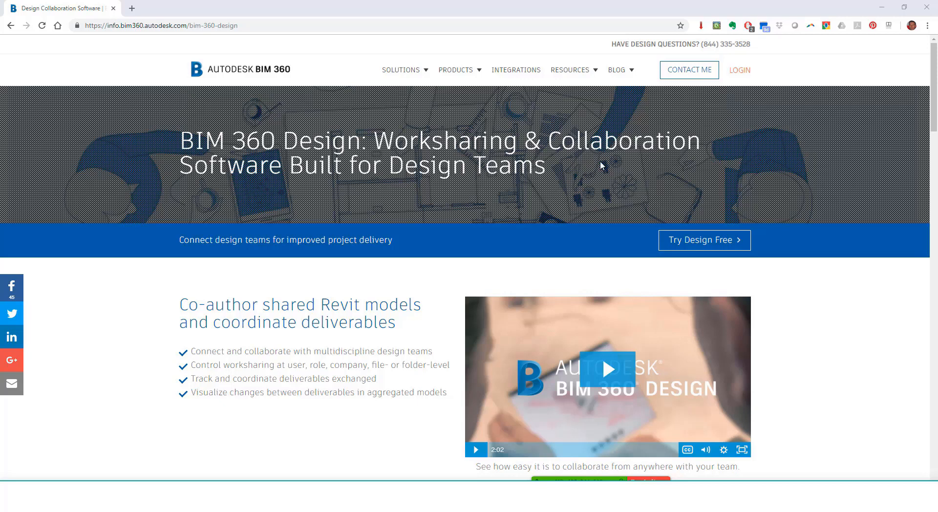
Select Try Design Free on the BIM 360 Design page to reach the free trial
left_click(710, 250)
left_click(710, 250)
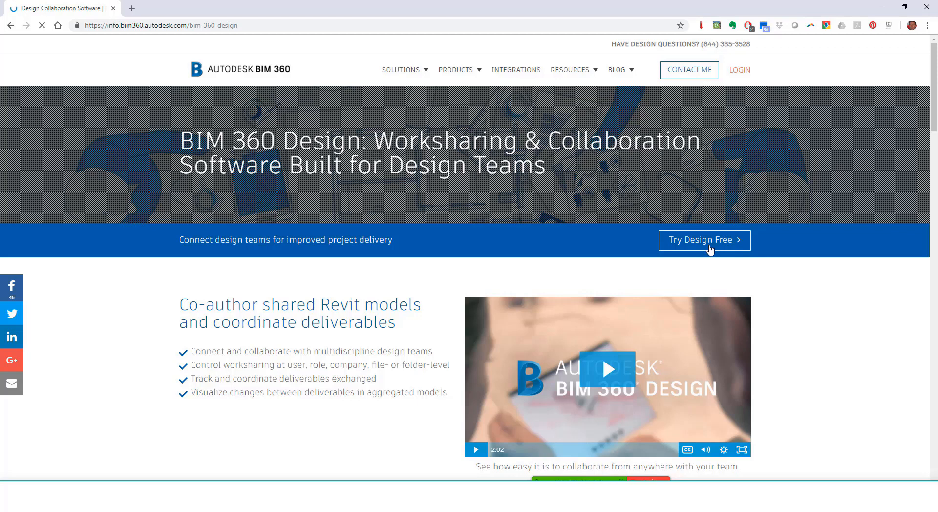